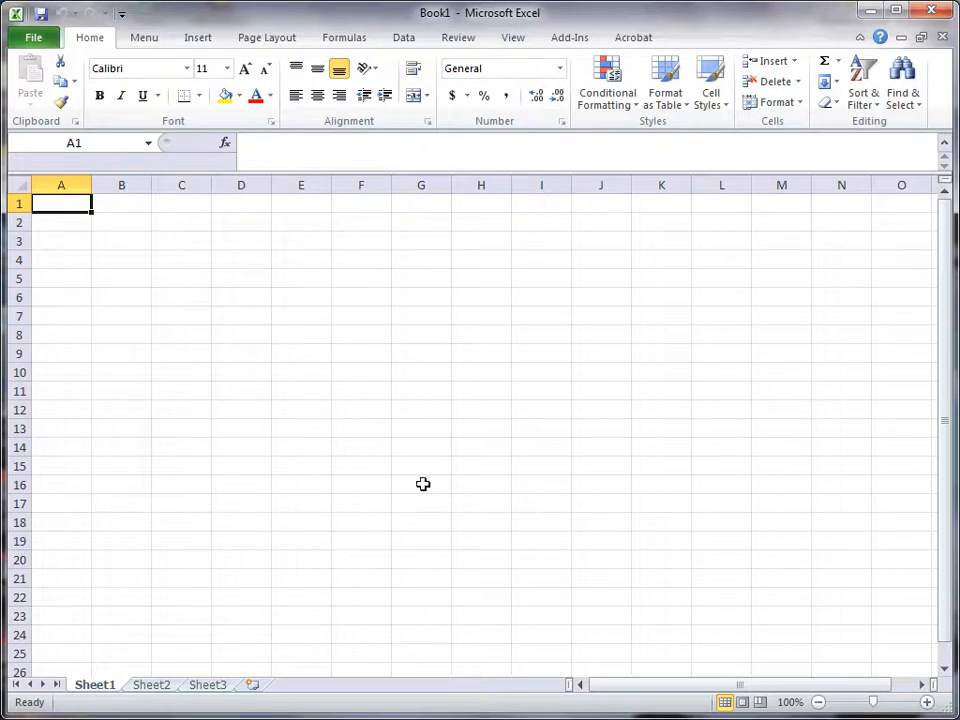
left_click(411, 370)
left_click(608, 357)
left_click(208, 313)
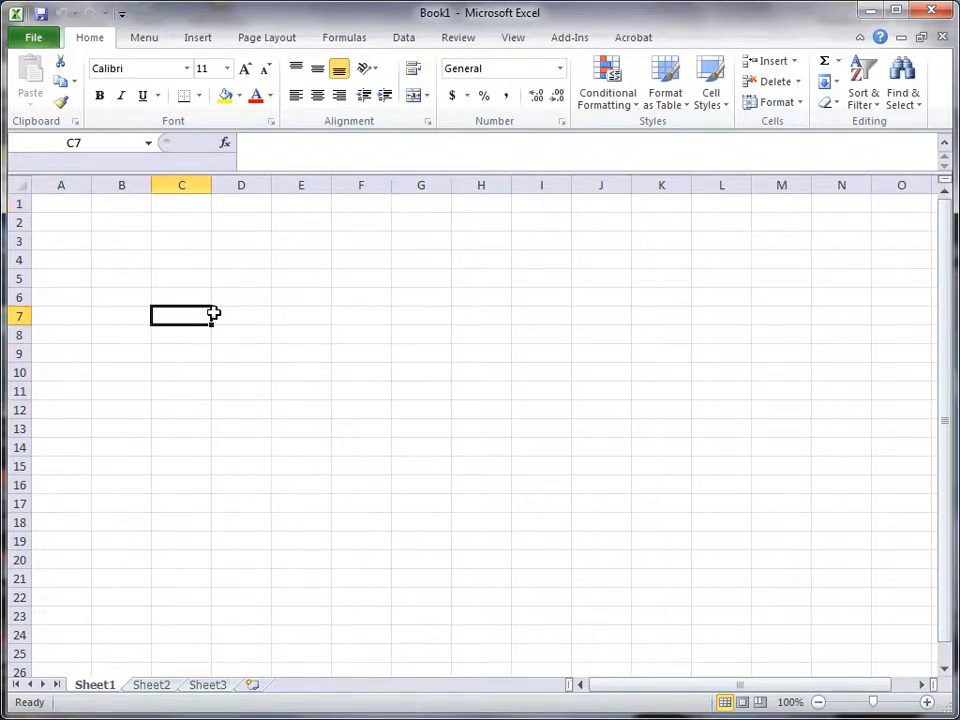
left_click(376, 284)
left_click(362, 395)
left_click(259, 351)
left_click(431, 332)
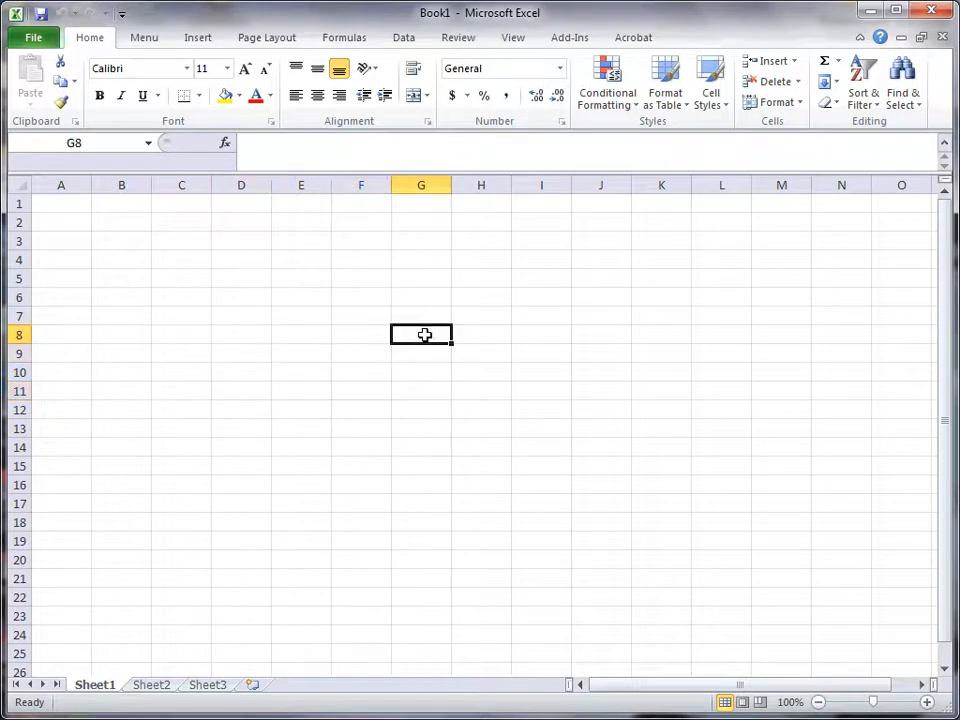
left_click(296, 300)
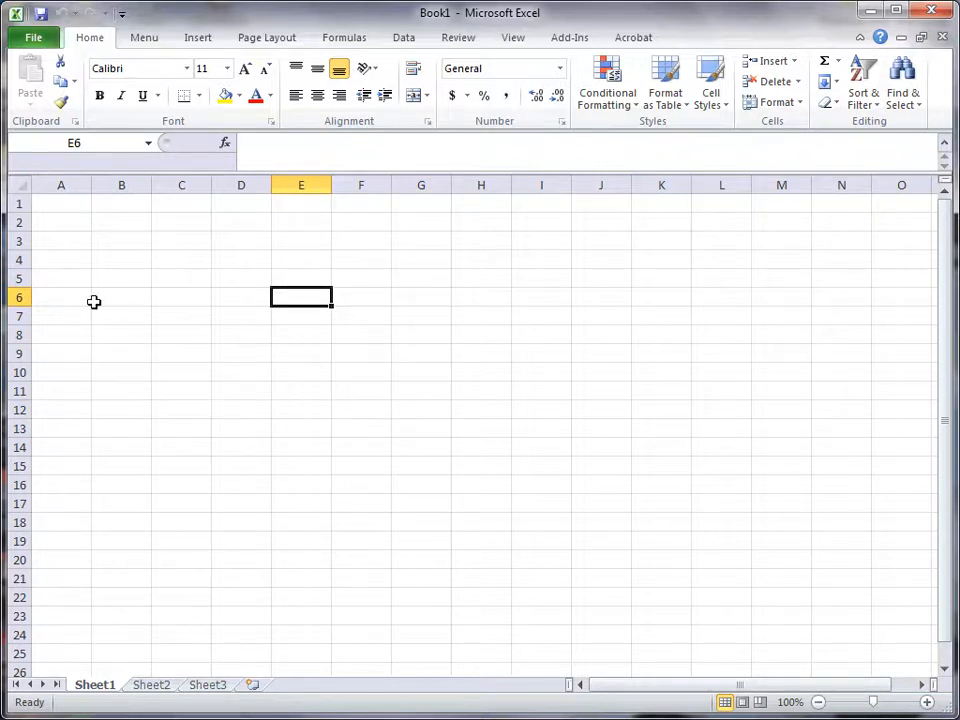
Step: Select the whole of row 6 and the whole of column D, and return to single-cell selections
left_click(13, 297)
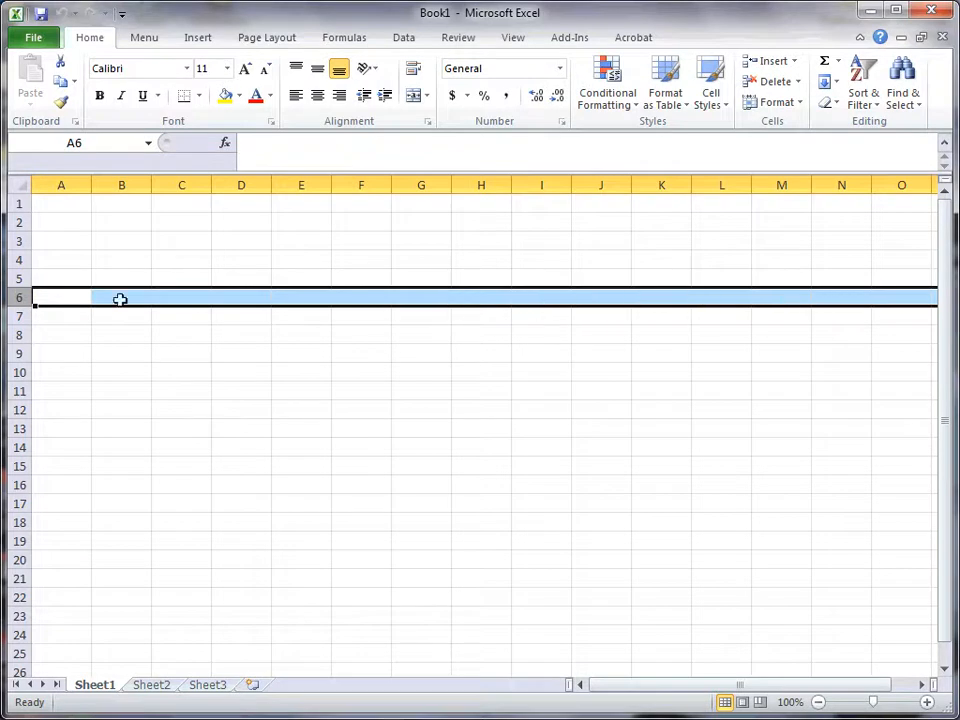
left_click(243, 185)
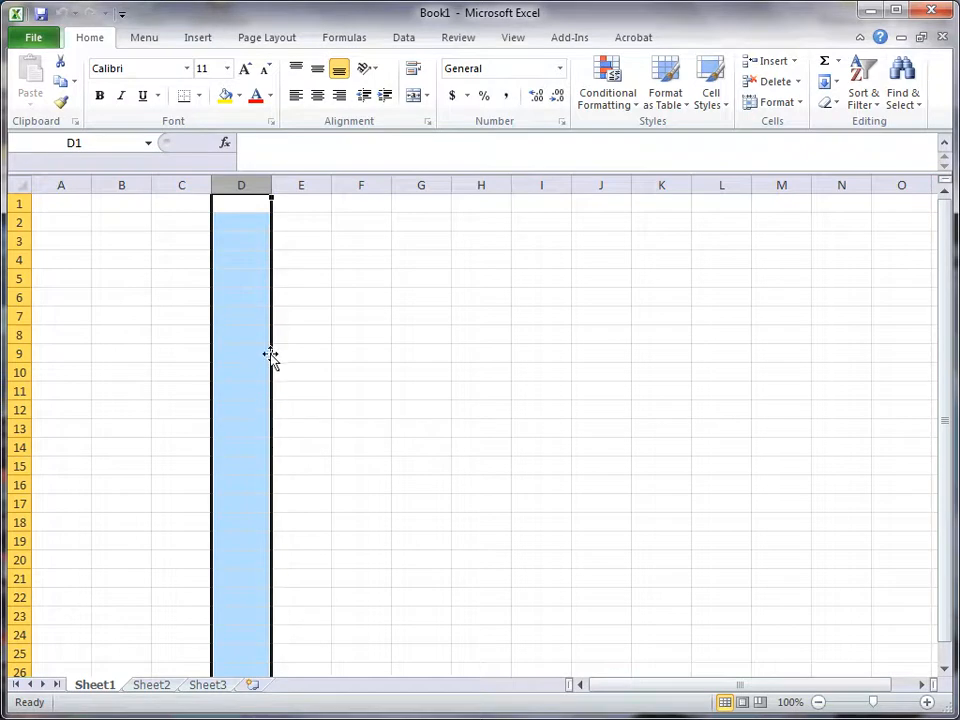
left_click(352, 355)
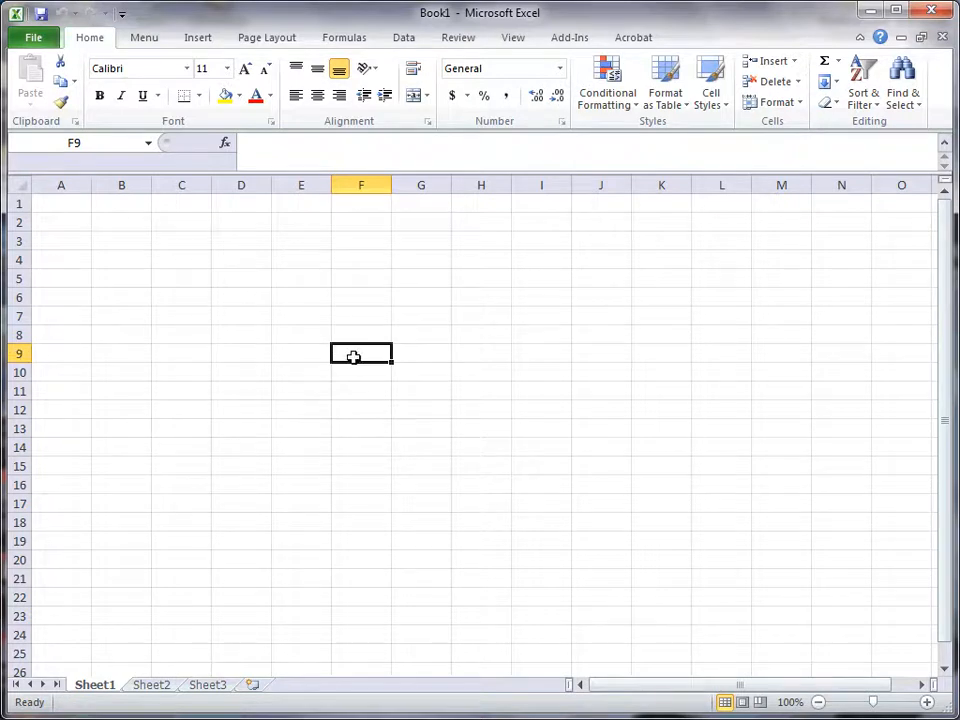
left_click(228, 265)
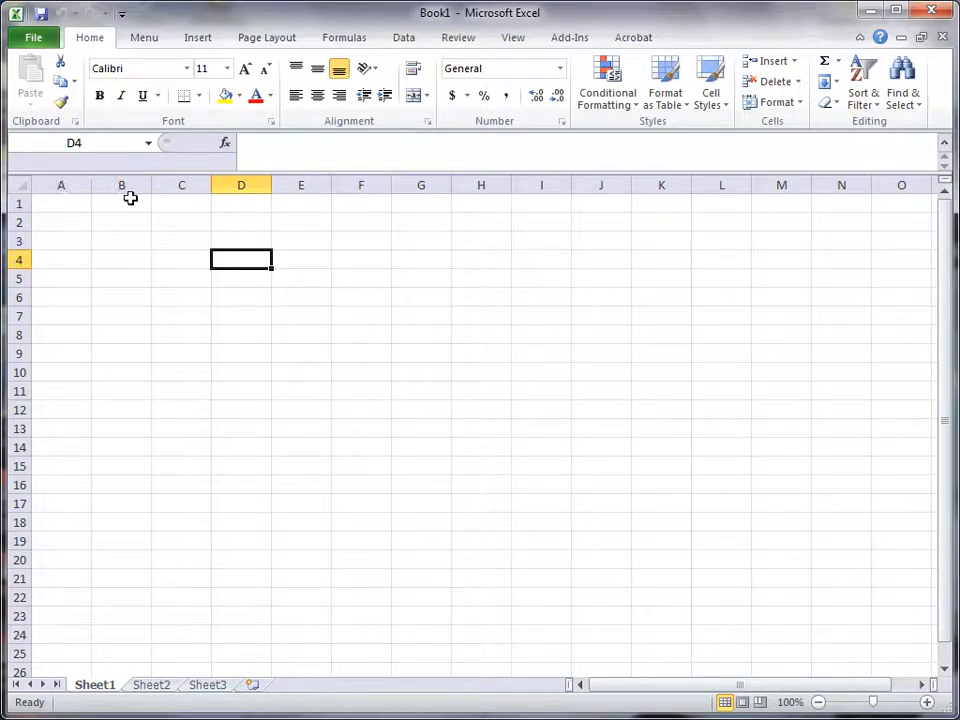
left_click(516, 390)
left_click(258, 331)
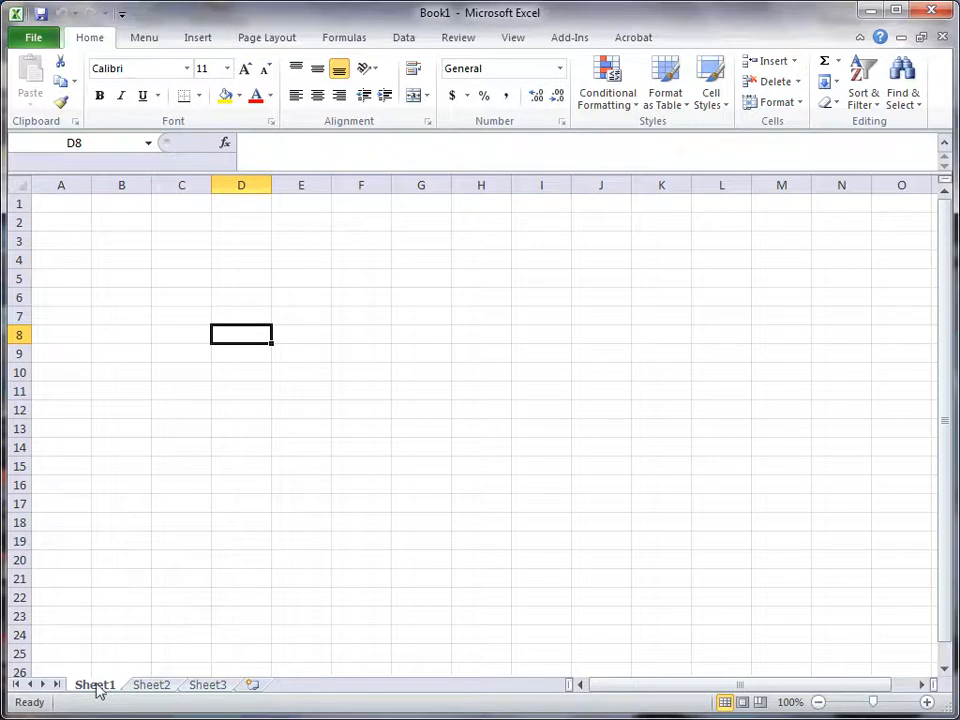
Step: View Sheet2 and Sheet3 of the workbook and return to Sheet1
left_click(148, 688)
left_click(205, 688)
left_click(147, 689)
left_click(97, 686)
Step: Rename Sheet1 as "Number of Packages"
double_click(100, 686)
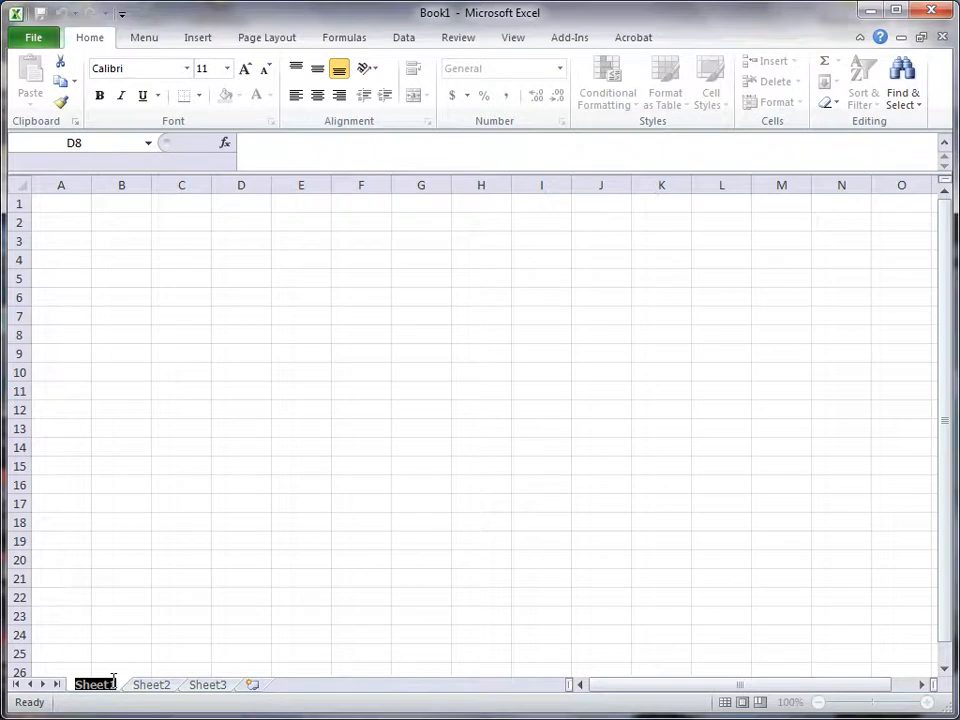
type("Number of Packages")
left_click(150, 618)
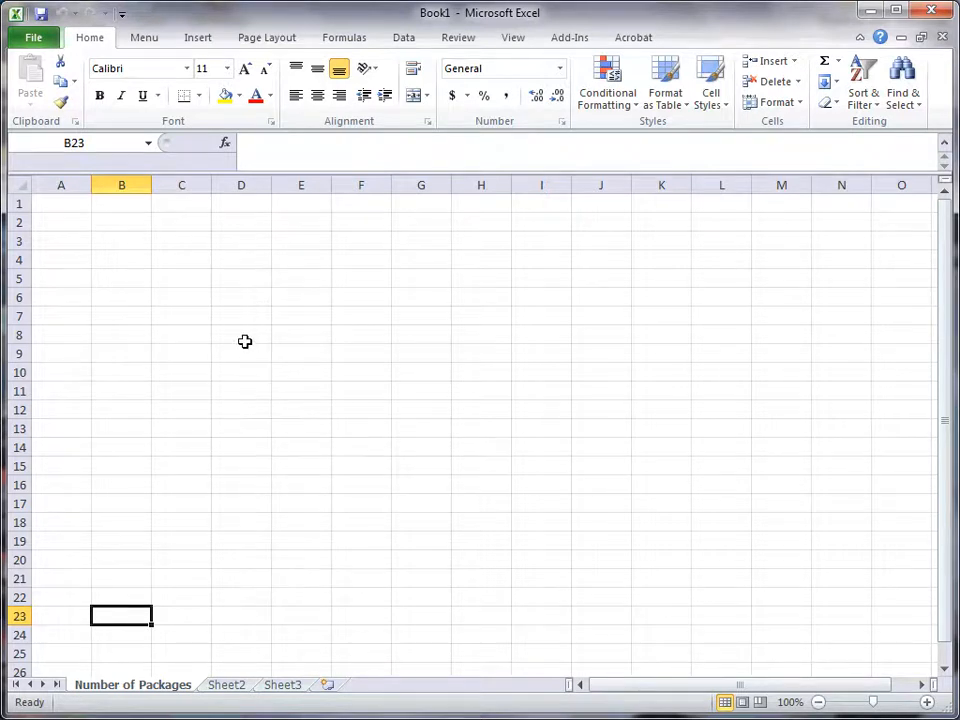
Step: Enter the headings "Day of the Week" in cell D4 and "Number of Boxes" in cell E4
left_click(233, 246)
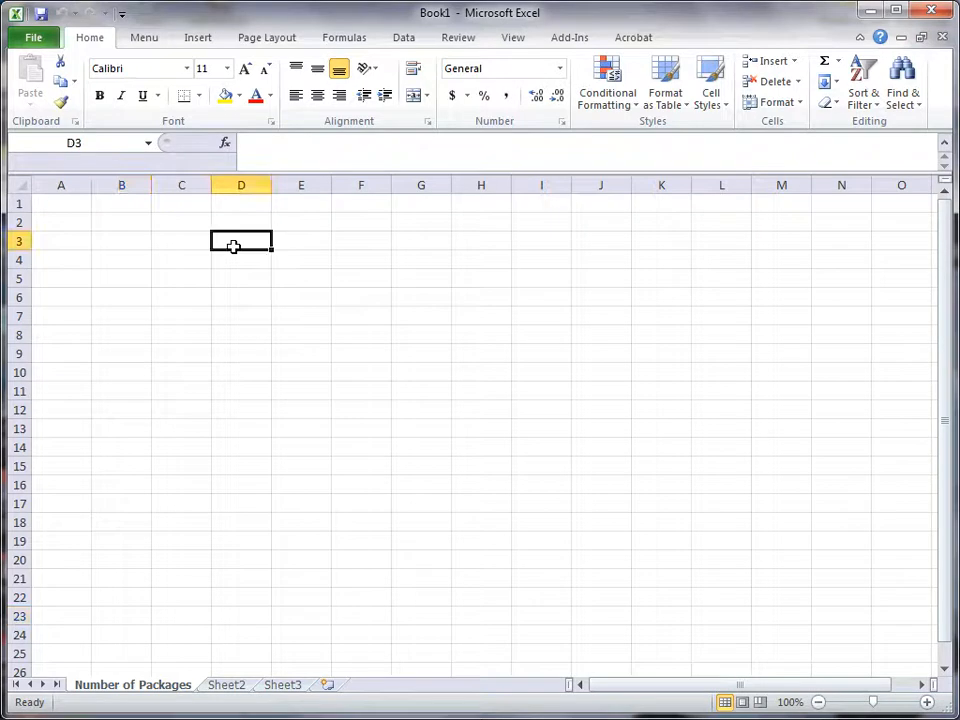
left_click(236, 257)
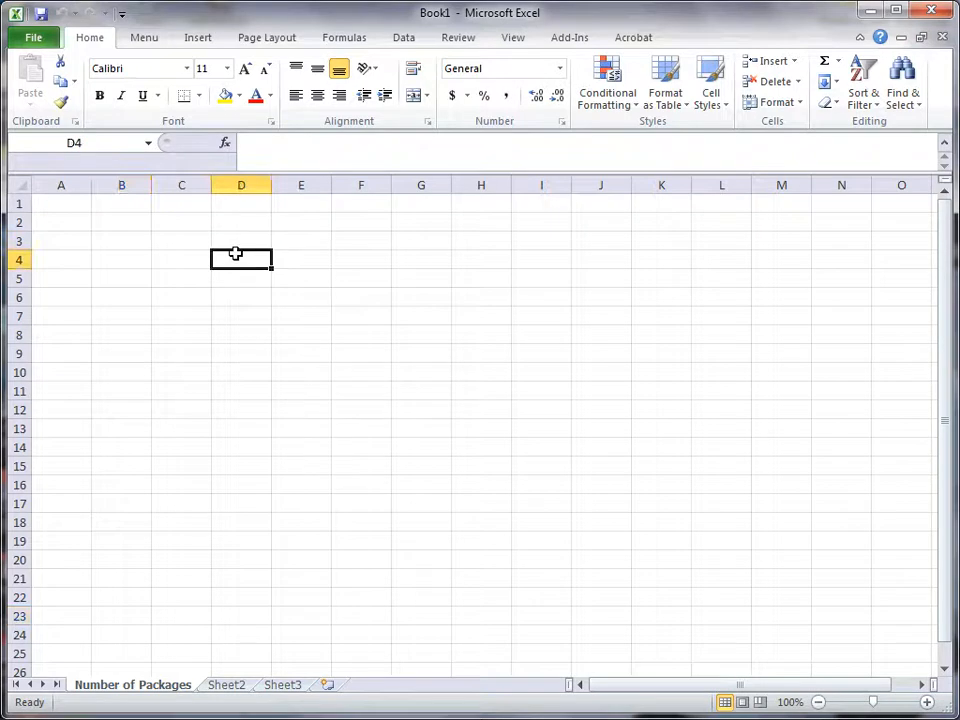
type("Number")
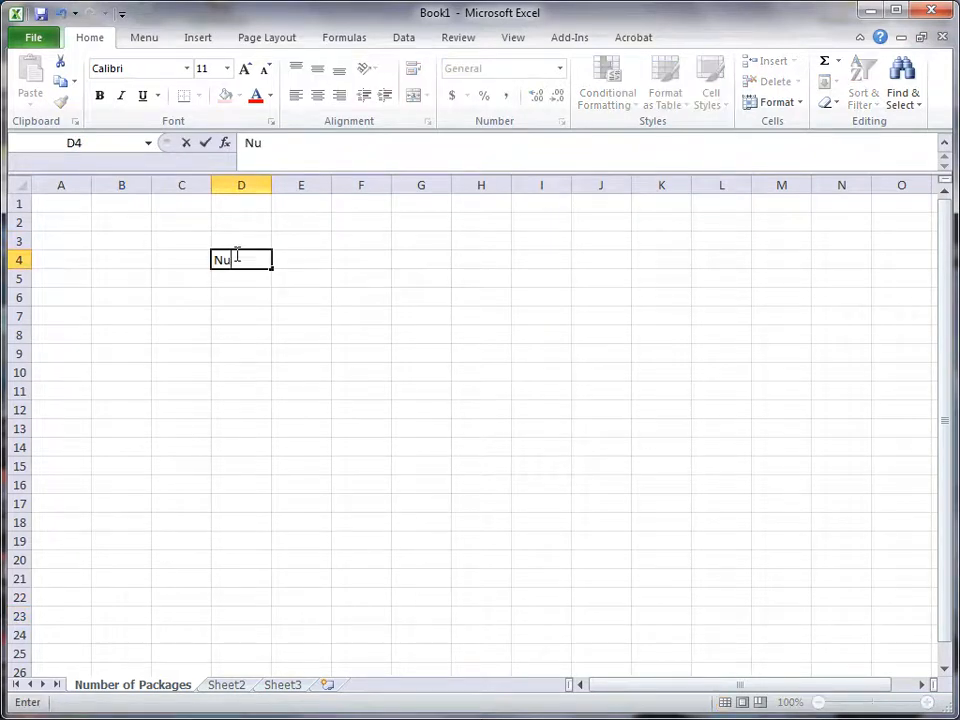
key("BackSpace")
key("BackSpace")
key("BackSpace")
key("BackSpace")
key("BackSpace")
key("BackSpace")
type("Day of the Week")
key("Tab")
type("Number of Boxes")
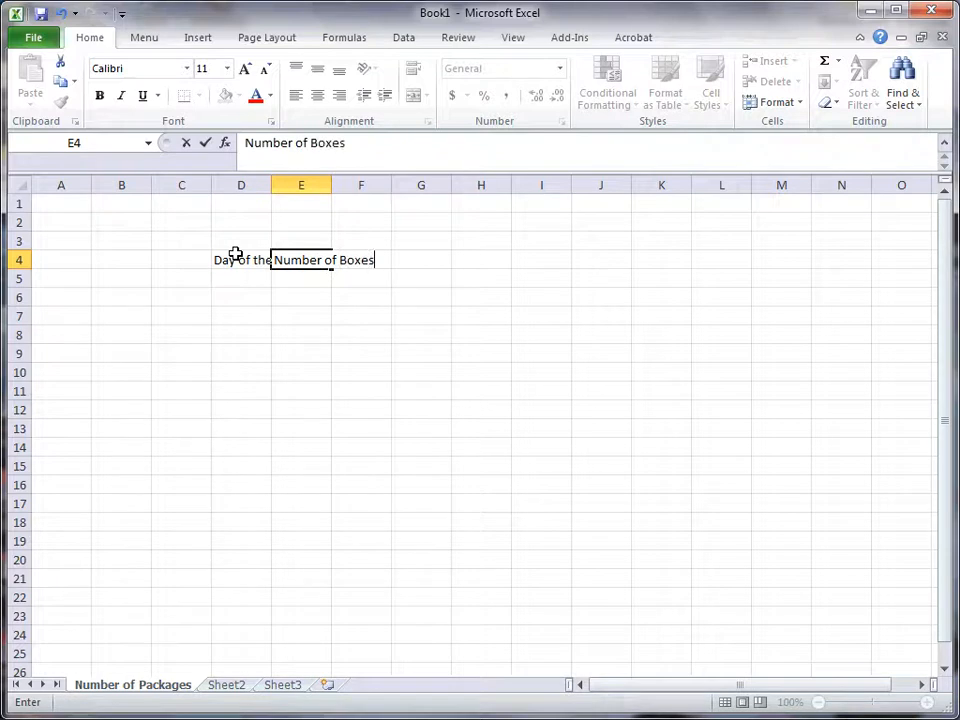
key("Return")
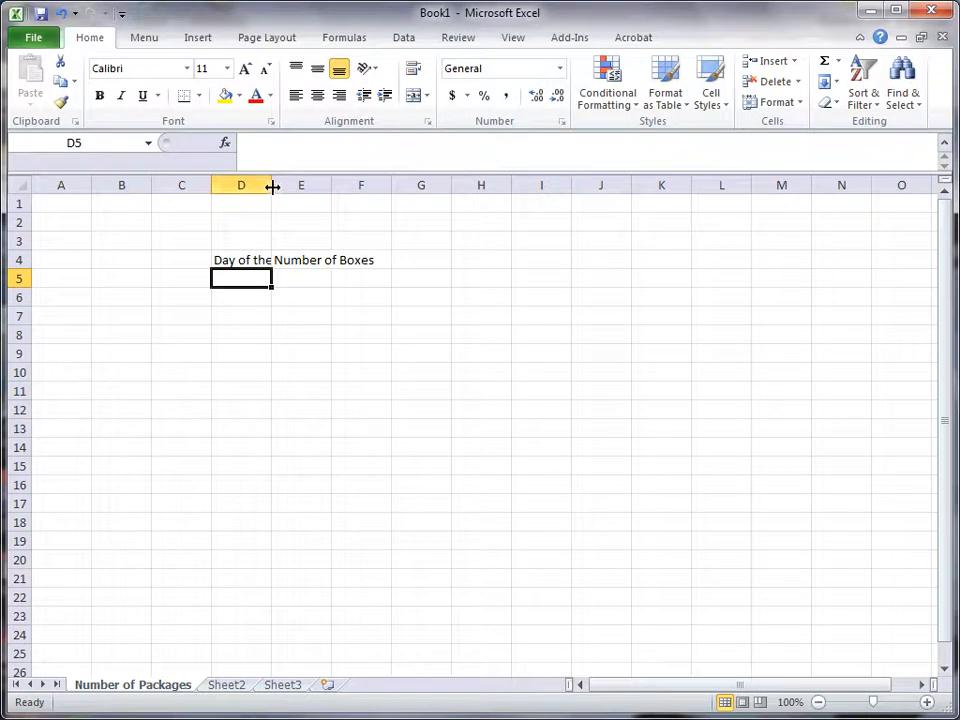
Step: Widen columns D and E so that both headings in row 4 fit completely within their cells
left_click_drag(272, 186, 272, 186)
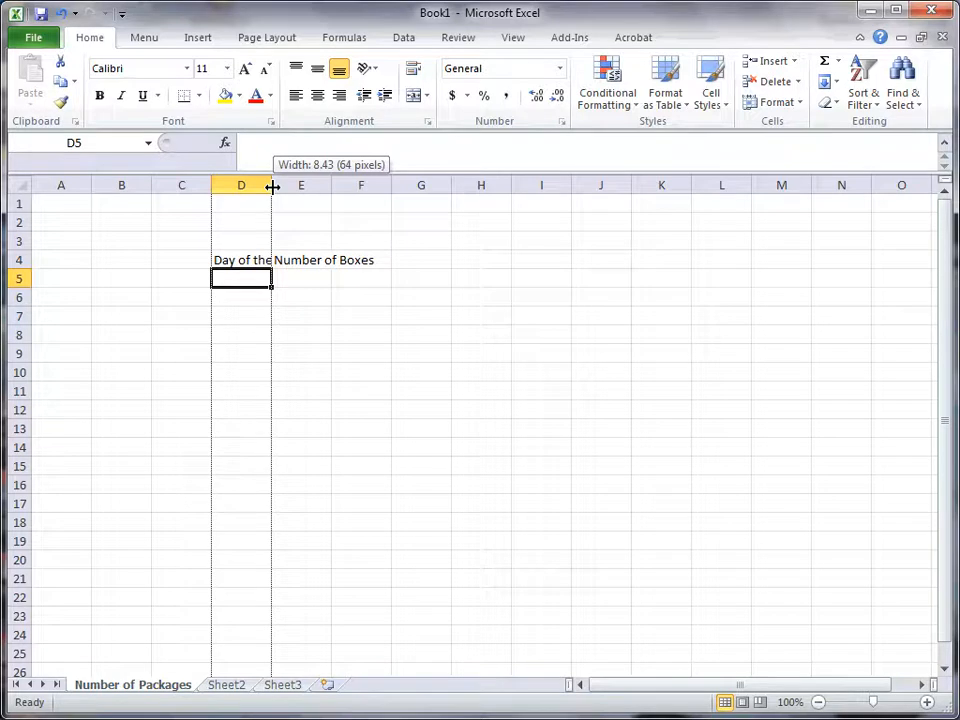
left_click_drag(272, 186, 344, 185)
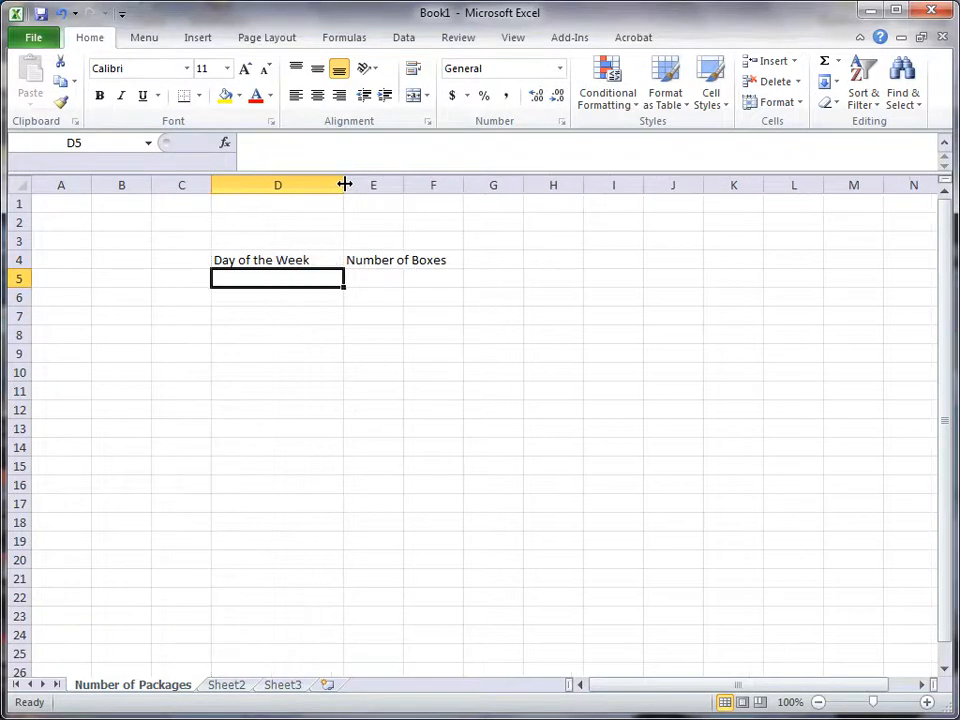
left_click(300, 258)
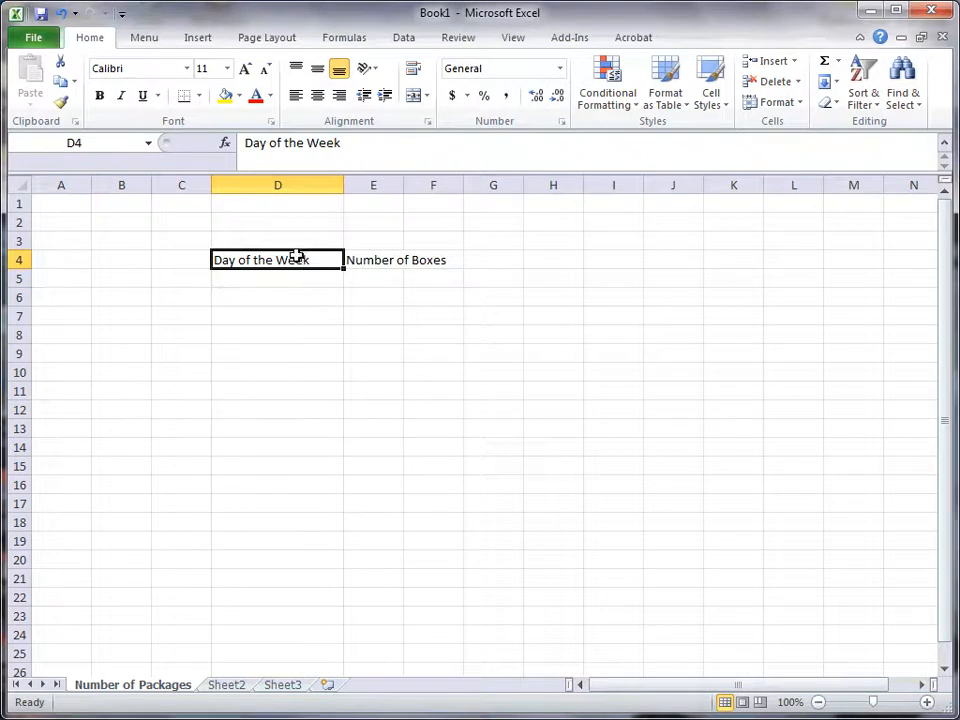
left_click(395, 219)
left_click_drag(403, 186, 466, 186)
Step: List the weekdays Monday through Friday in cells D5 to D9 below the "Day of the Week" heading
left_click(254, 272)
type("Monday")
key("Return")
type("Tuesday")
key("Return")
type("Wednesday")
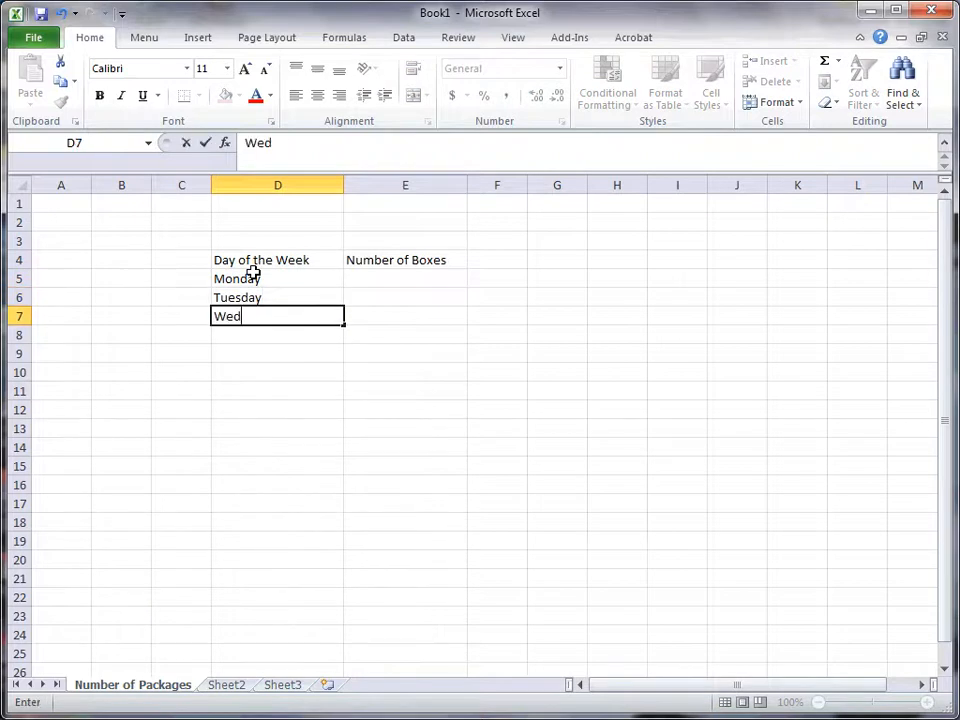
key("Return")
type("Thursday")
key("Return")
type("Friday")
Step: Enter the box counts 251, 658, 959, 363 and 524 for Monday through Friday in cells E5 to E9
key("Tab")
key("Up")
key("Up")
key("Up")
key("Up")
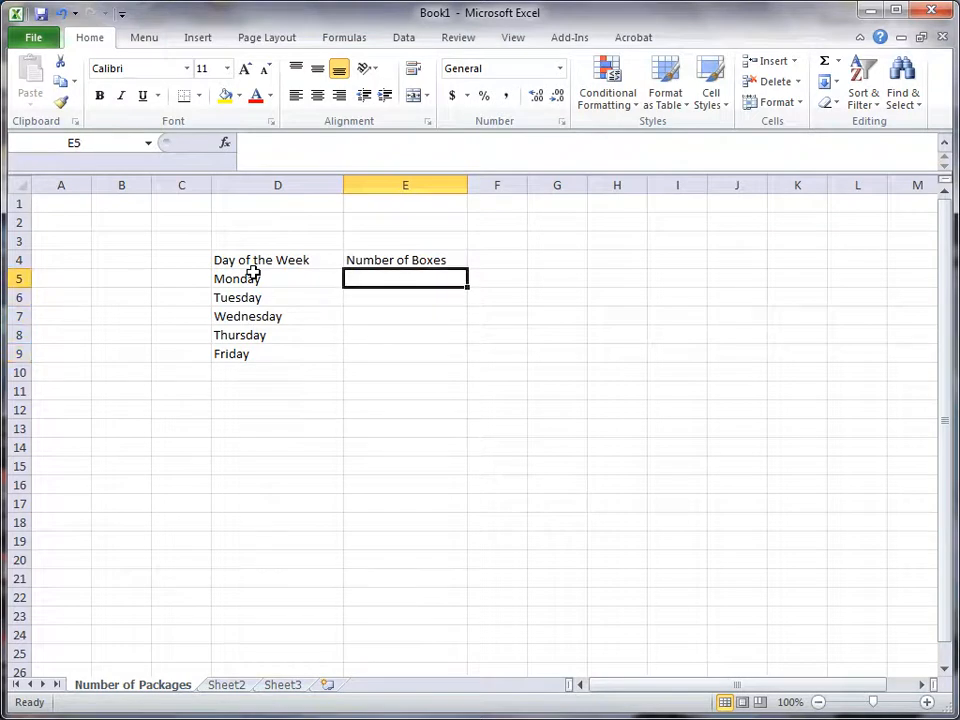
type("251")
key("Tab")
key("Down")
key("Left")
type("658")
key("Return")
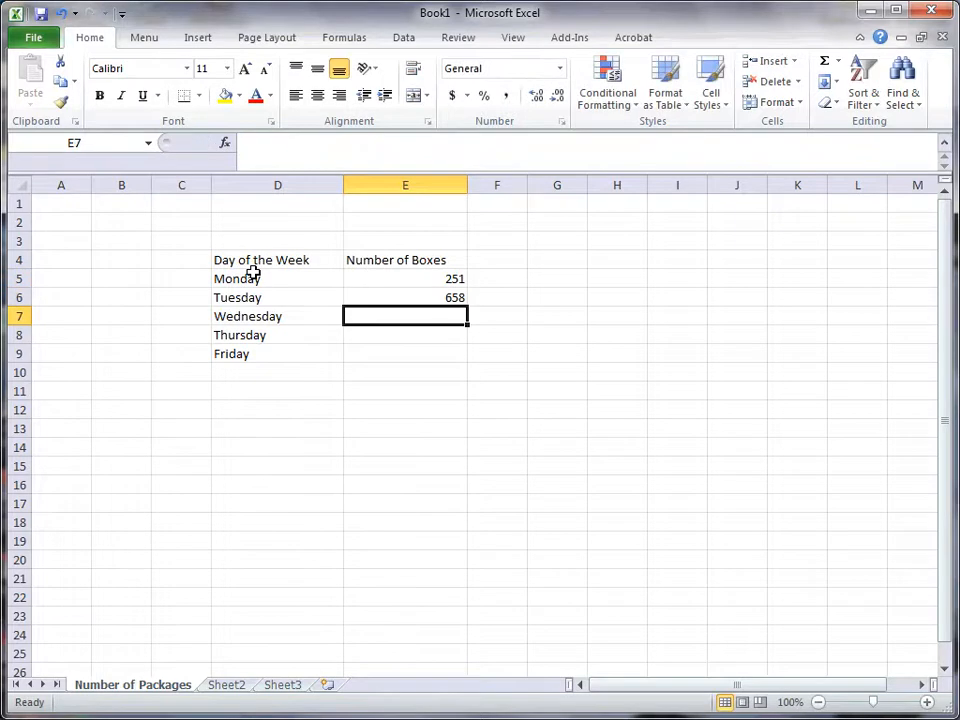
type("959")
key("Return")
type("363")
key("Return")
type("524")
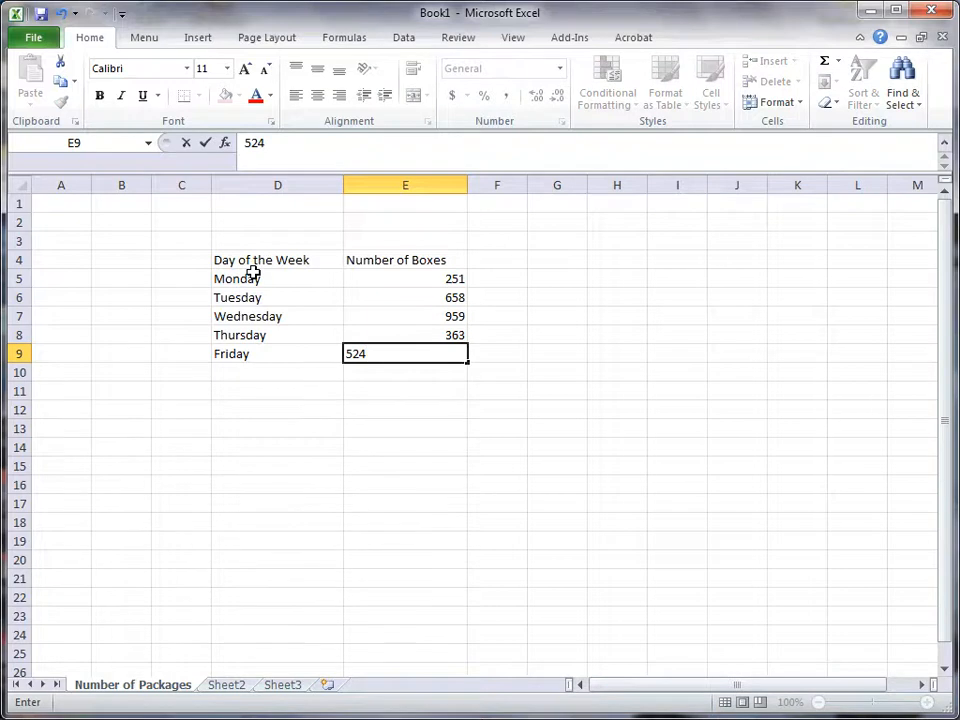
key("Return")
Step: Add the label "Total" in cell D10 below Friday
key("Left")
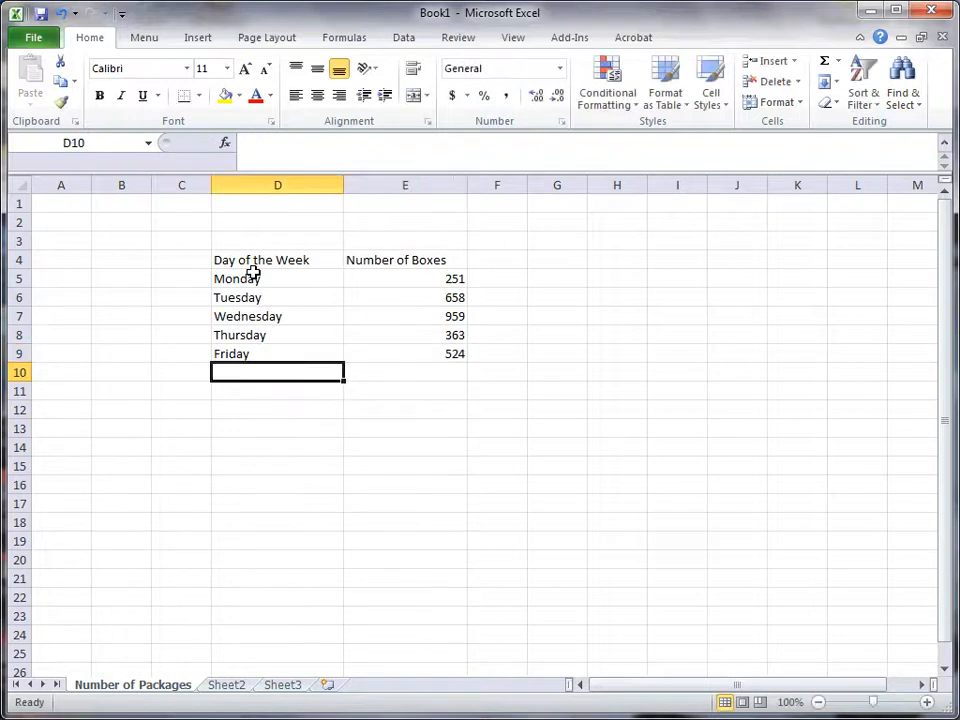
type("Total")
key("Return")
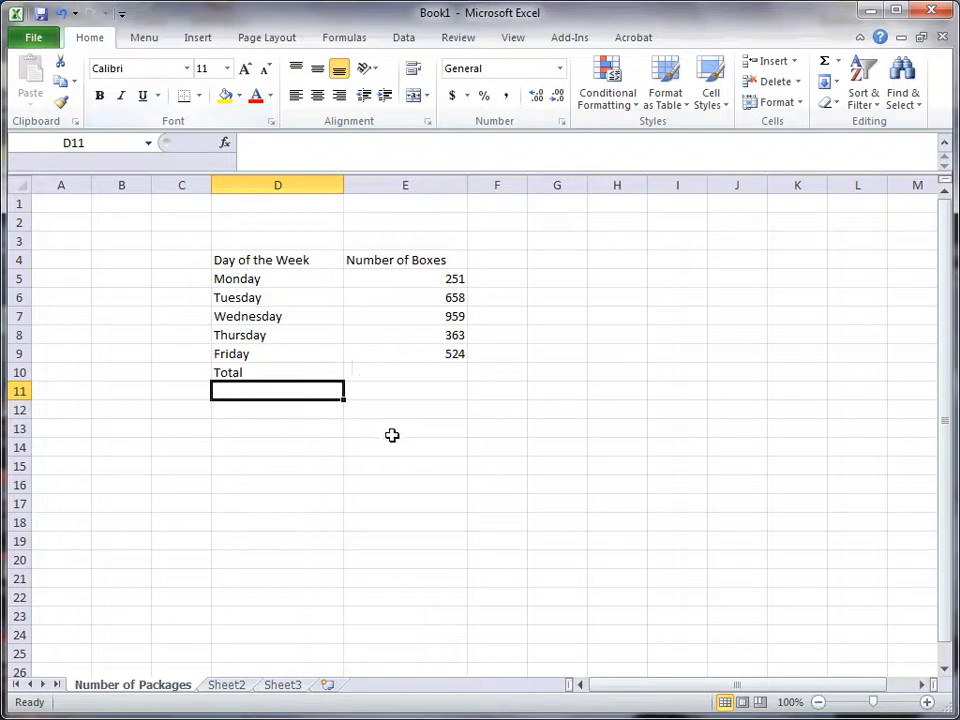
Step: Format the table in cells D4 to E10 with the Arial font at size 14
left_click_drag(274, 261, 404, 372)
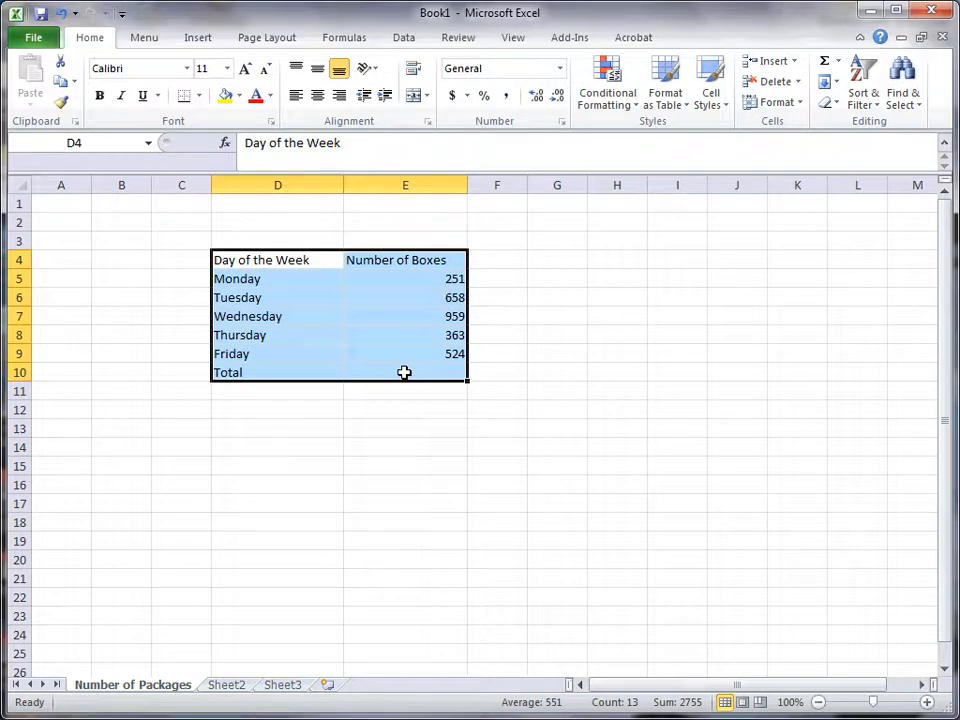
left_click(404, 372)
left_click_drag(293, 266, 406, 370)
left_click(227, 69)
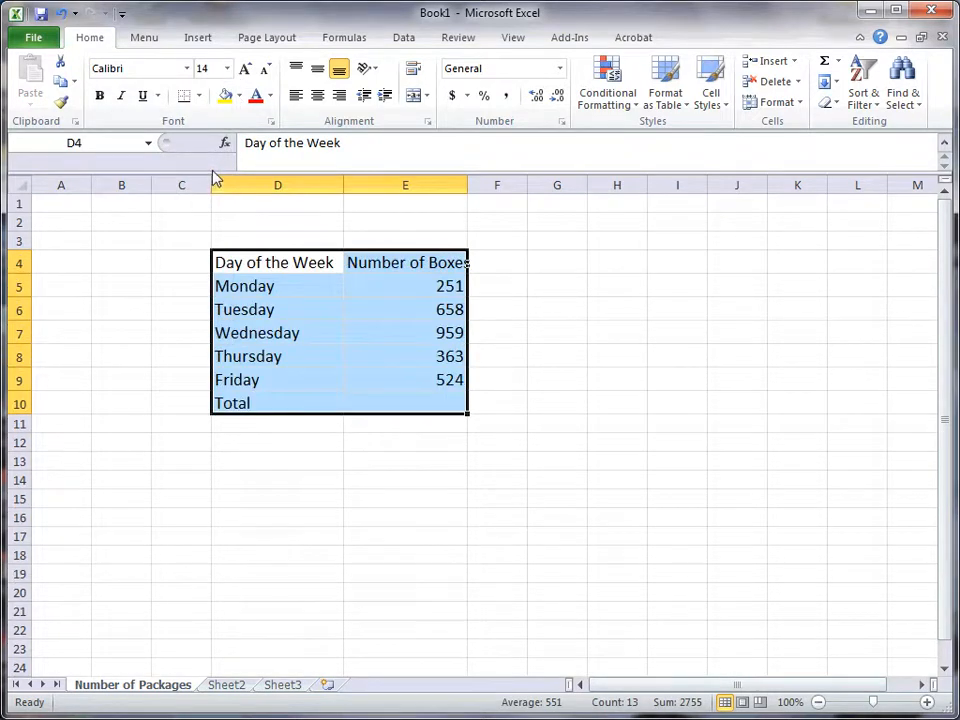
left_click(187, 68)
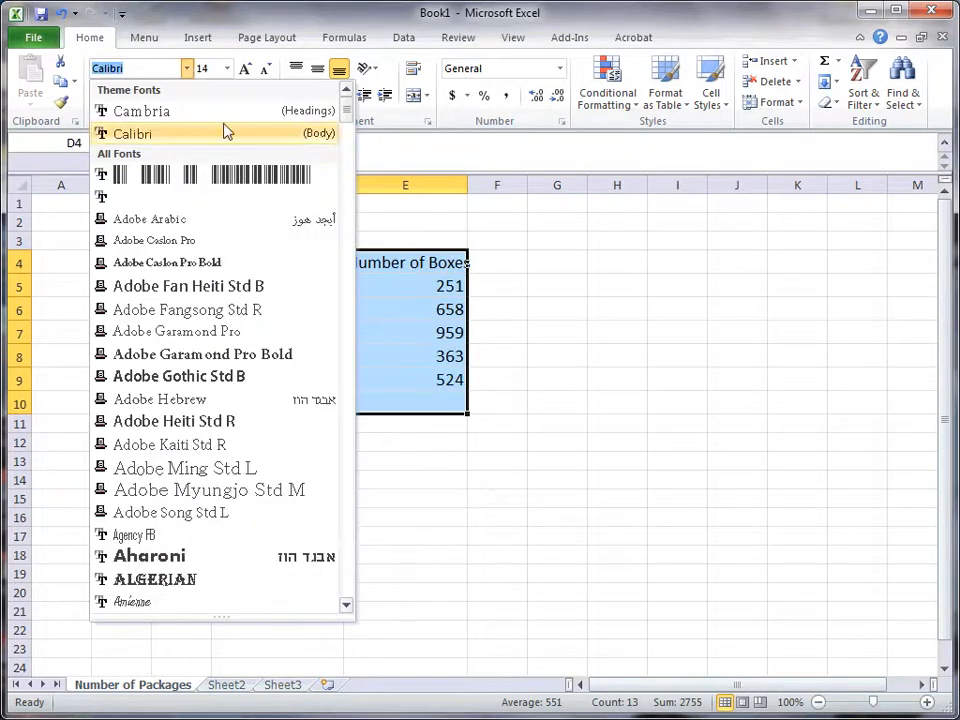
left_click(345, 605)
left_click(140, 553)
left_click(475, 470)
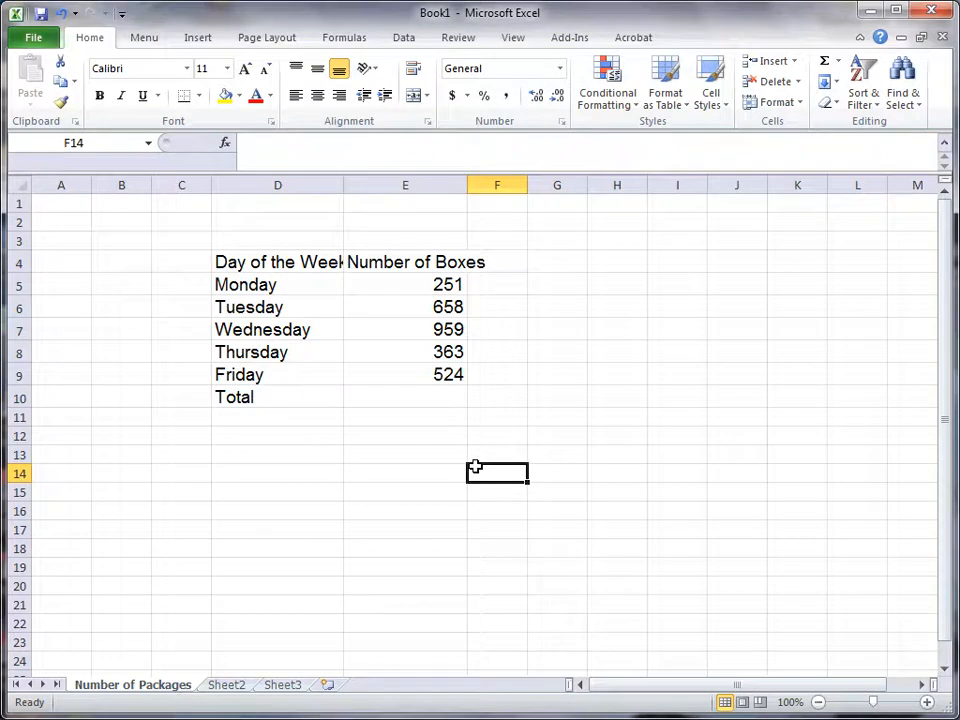
Step: Widen columns D and E again so the headings fit at the enlarged font size
left_click_drag(341, 189, 366, 189)
left_click_drag(497, 184, 535, 184)
left_click(448, 467)
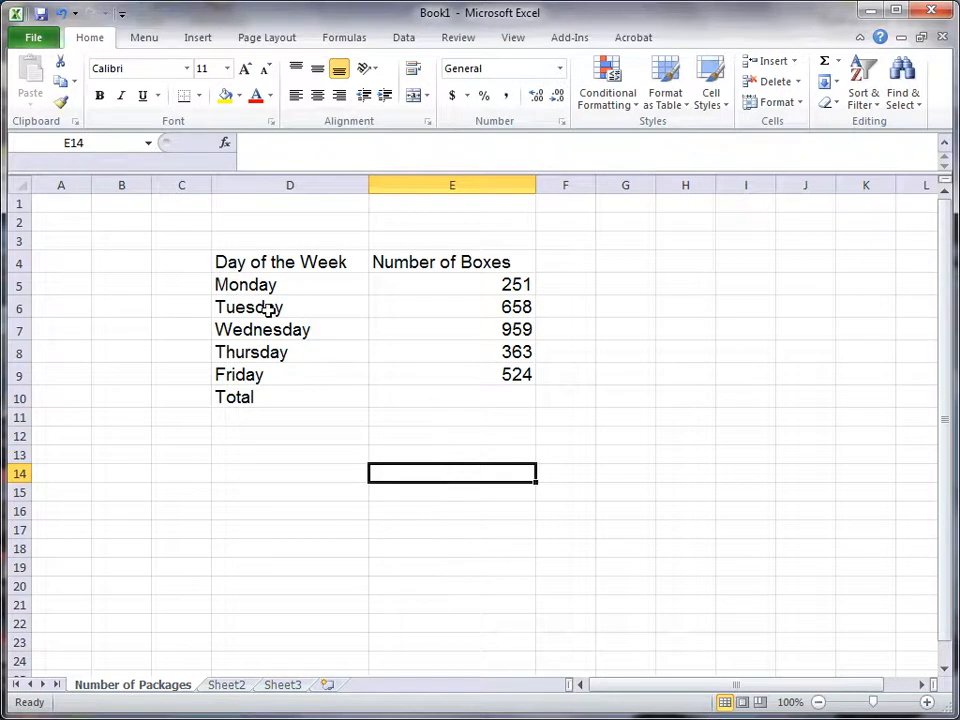
Step: Set the font of the entire worksheet to Arial, size 14
left_click(22, 186)
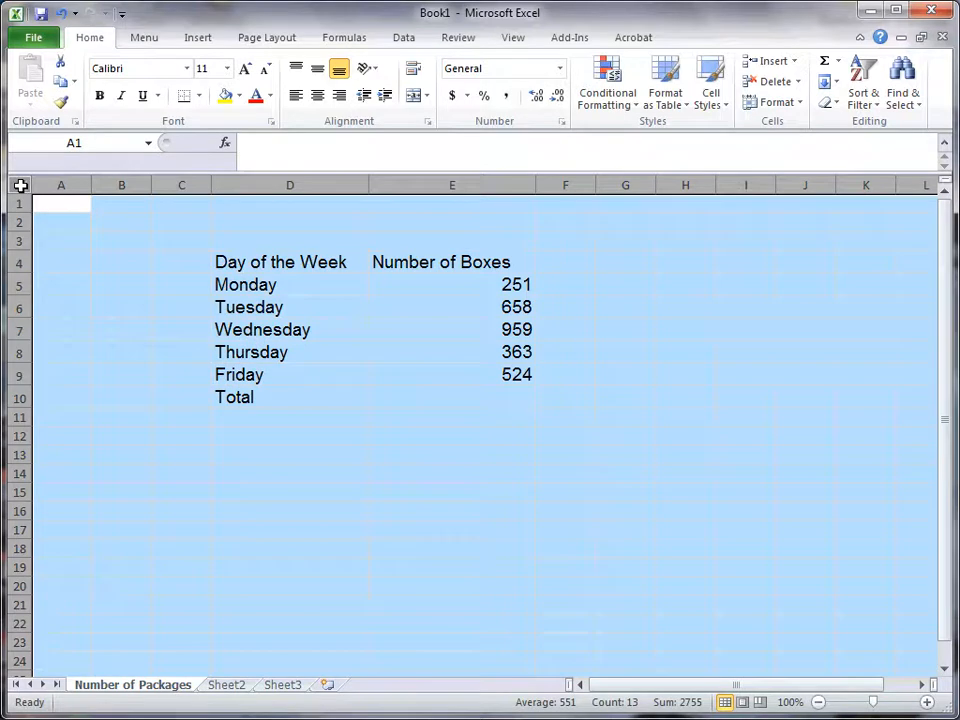
left_click(227, 68)
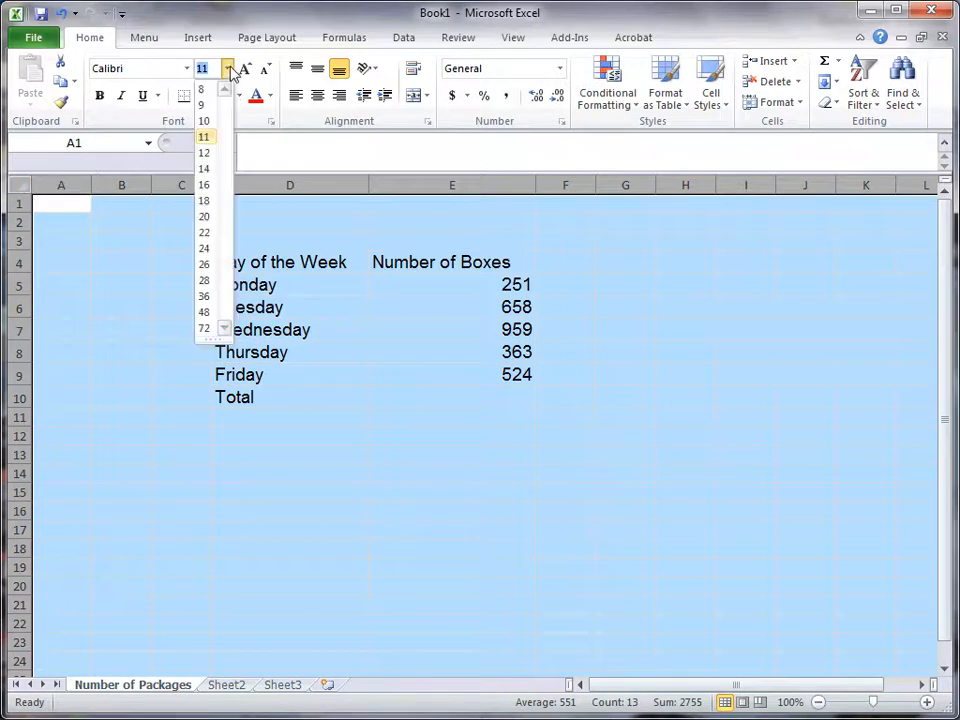
left_click(206, 168)
left_click(187, 68)
scroll(188, 514, "down", 1)
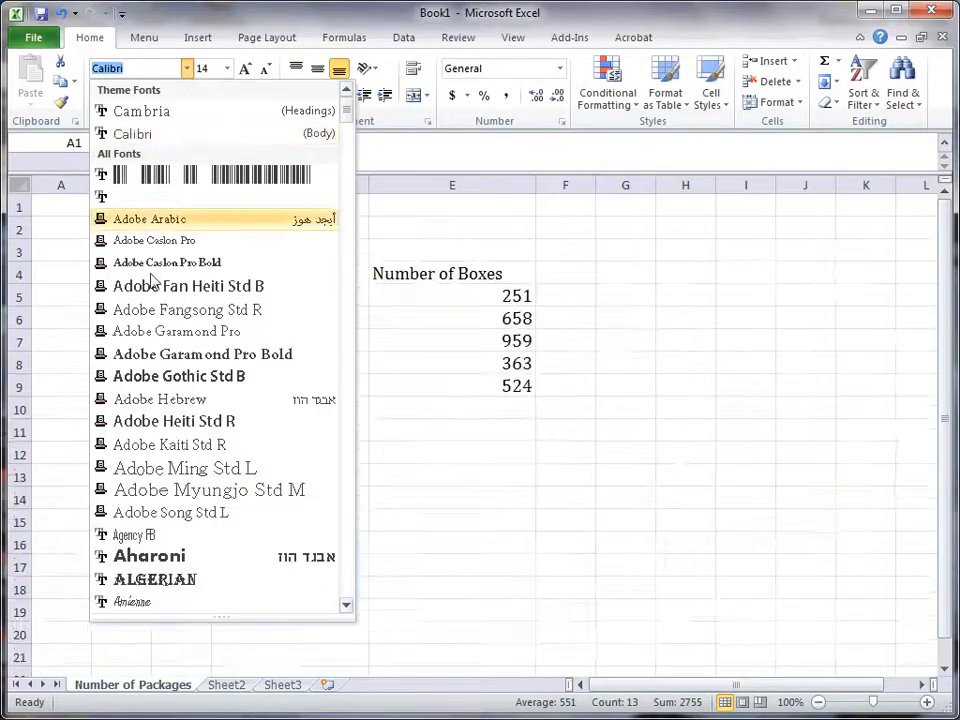
scroll(154, 559, "down", 1)
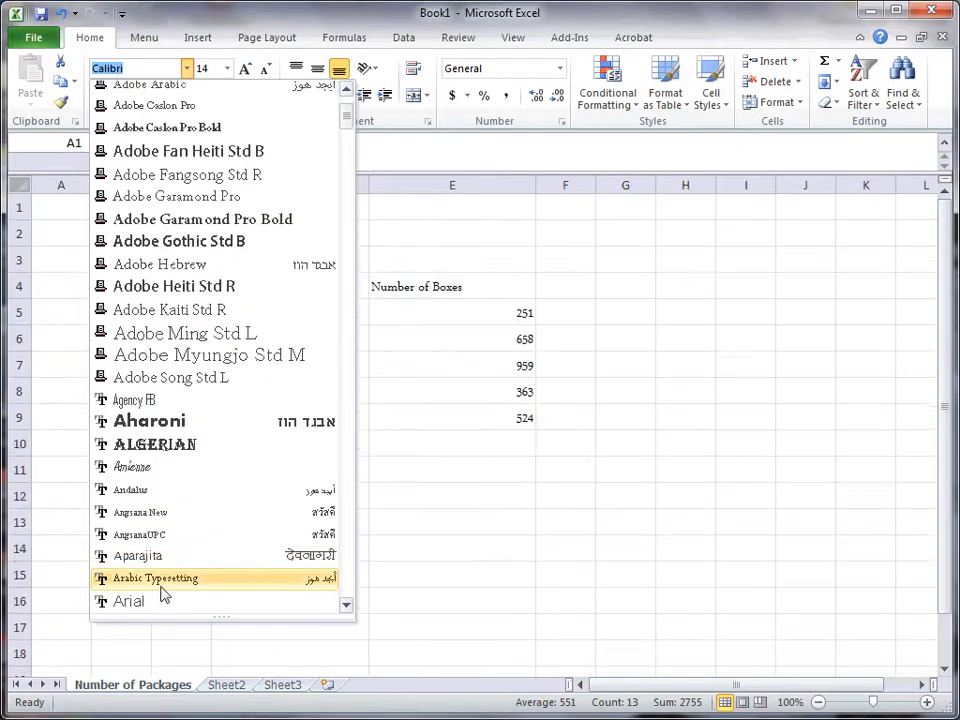
left_click(156, 602)
Step: Test the sheet-wide font by entering 2535 in the empty cell J16, and clear that cell again
left_click(452, 545)
left_click(641, 570)
left_click(781, 540)
type("2535")
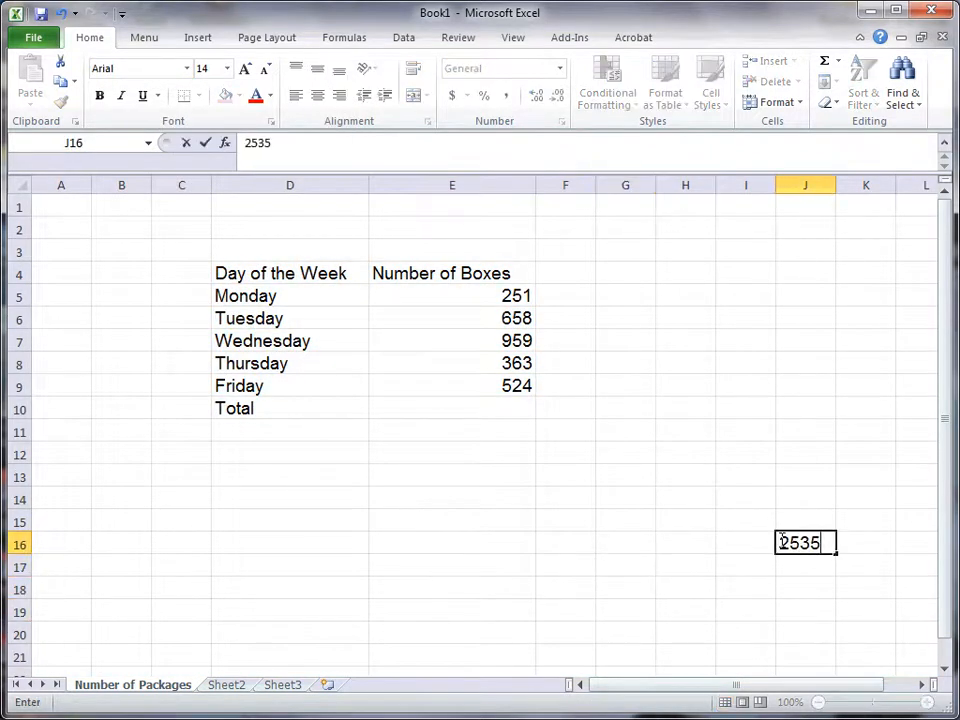
key("Return")
left_click(781, 540)
key("Delete")
key("Left")
key("Left")
key("Left")
key("Left")
key("Left")
key("Left")
key("Up")
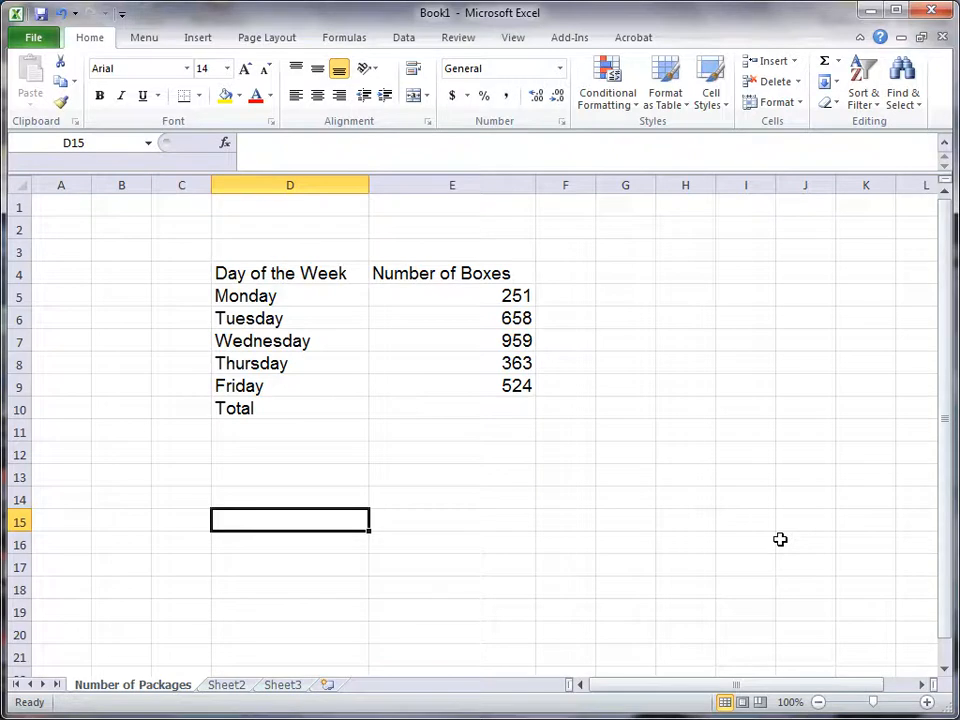
Step: Make the headings in cells D4 and E4 bold, and the Total label in D10 bold and italic
left_click(438, 277)
left_click_drag(438, 277, 317, 274)
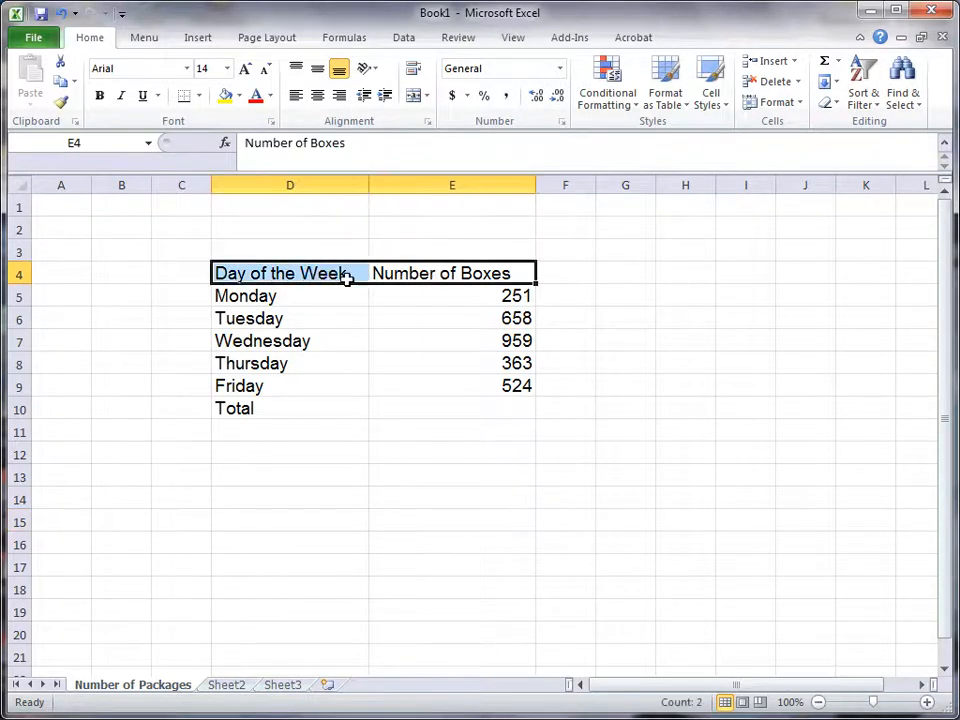
left_click(99, 96)
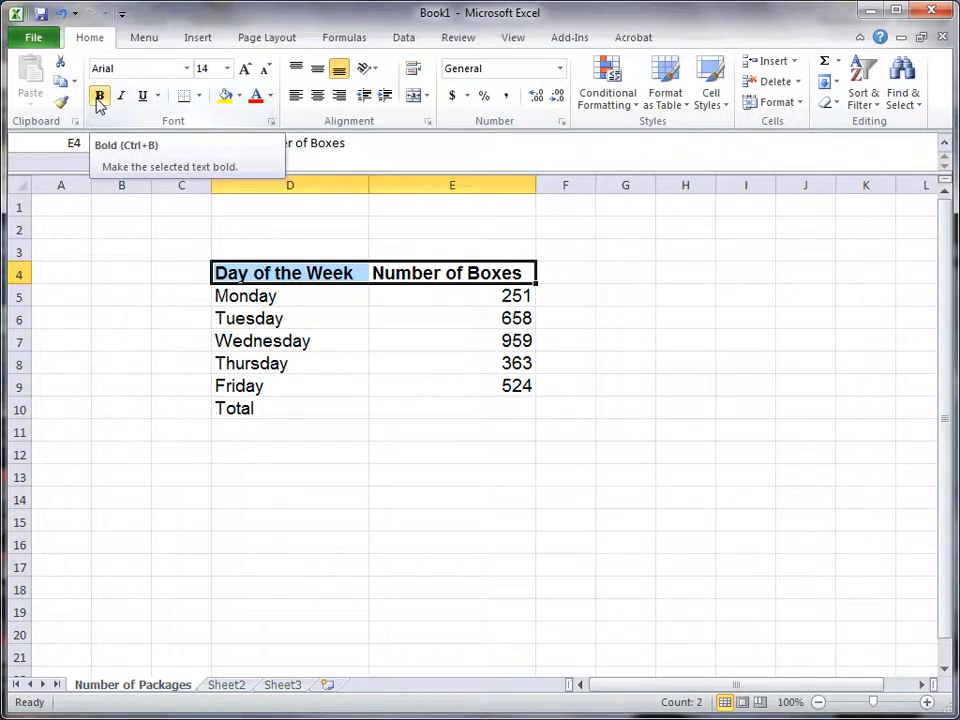
left_click(315, 407)
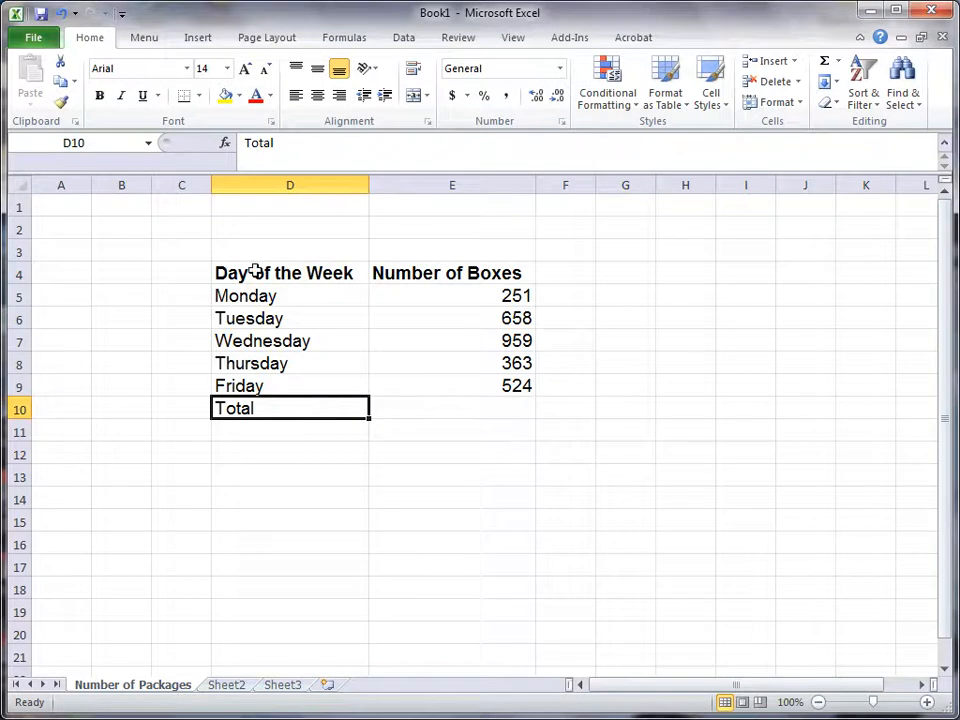
left_click(99, 96)
left_click(121, 96)
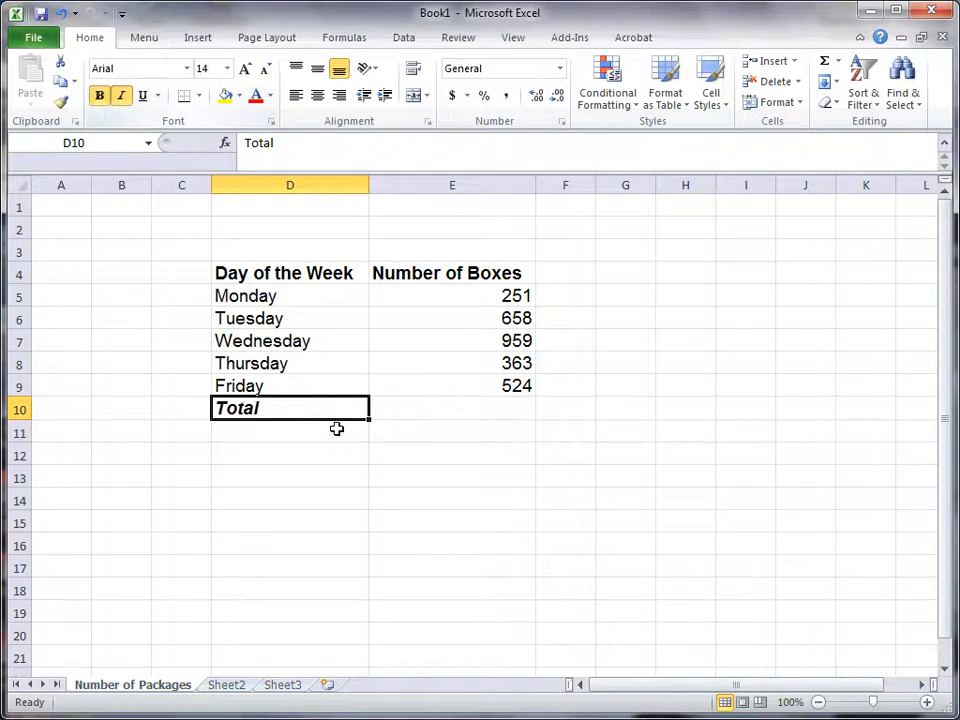
left_click(336, 475)
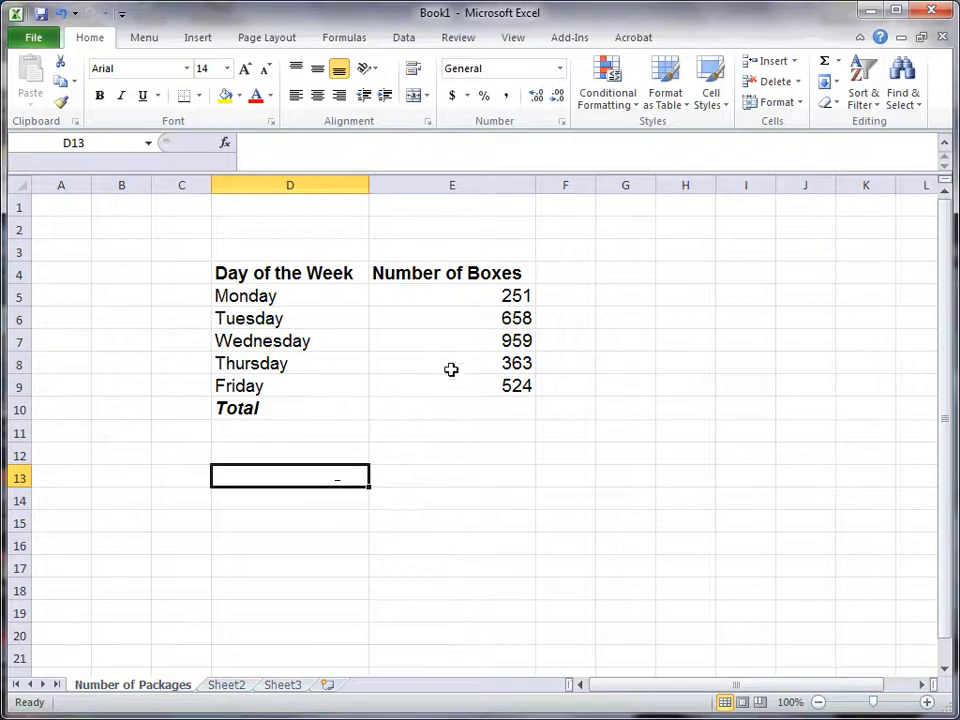
Step: Fill the heading cells D4 to E4 with yellow and the Total row cells D10 to E10 with light grey
left_click_drag(489, 272, 332, 270)
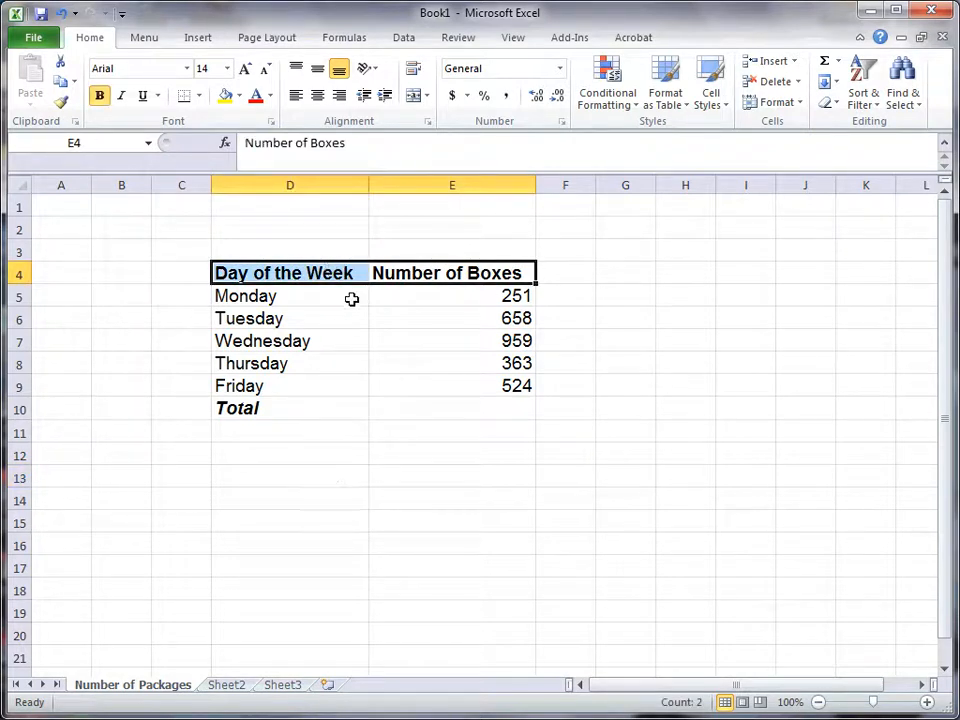
left_click(239, 96)
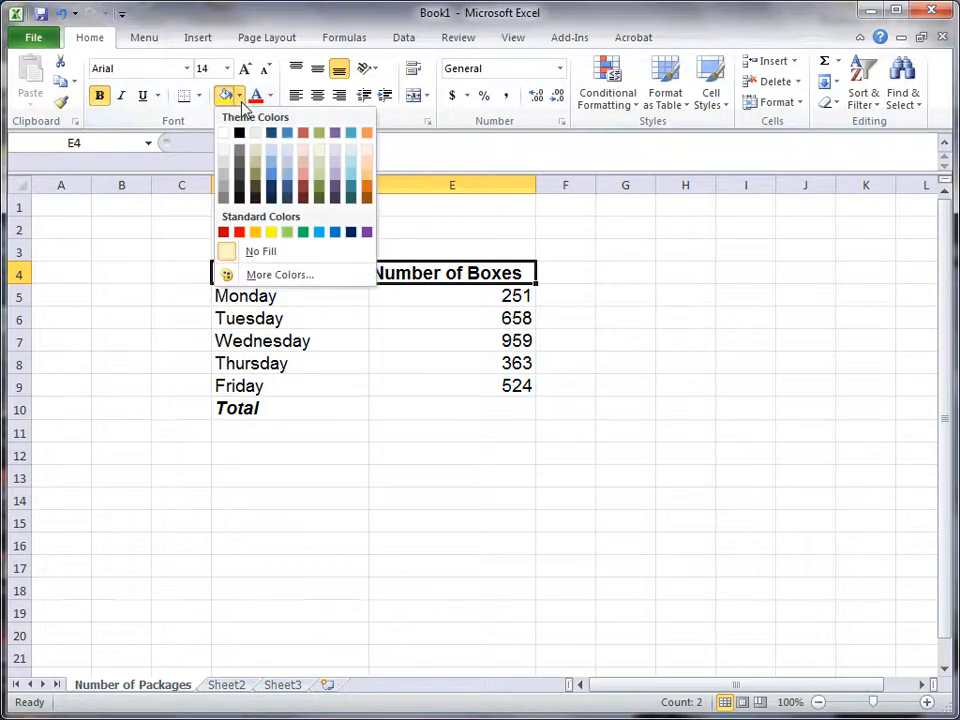
left_click(271, 232)
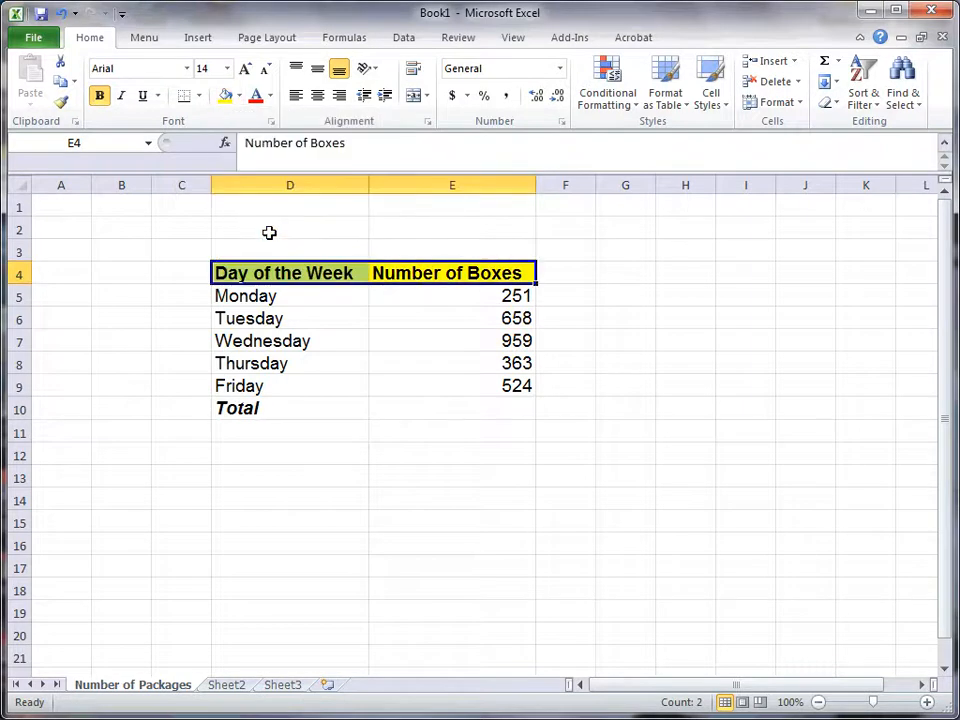
left_click_drag(409, 405, 362, 405)
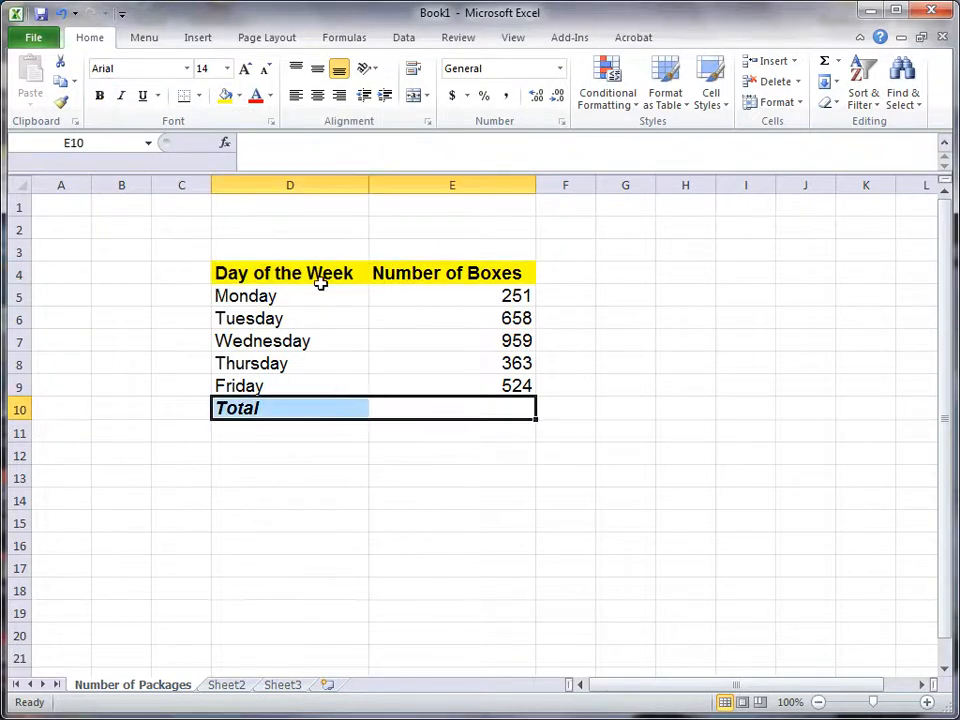
left_click(236, 96)
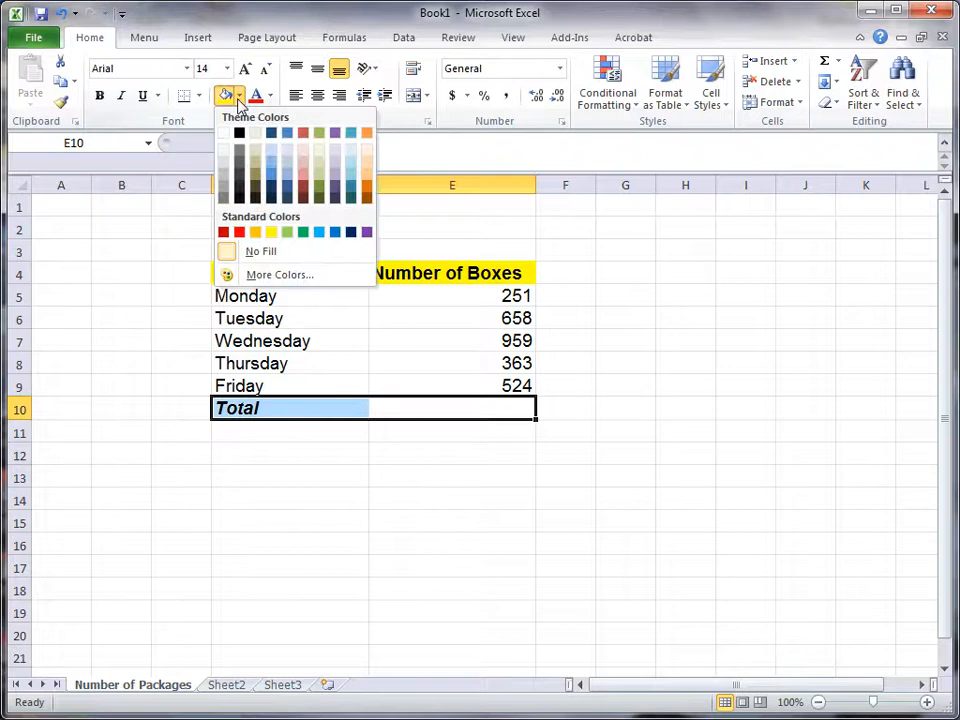
left_click(228, 172)
left_click(460, 341)
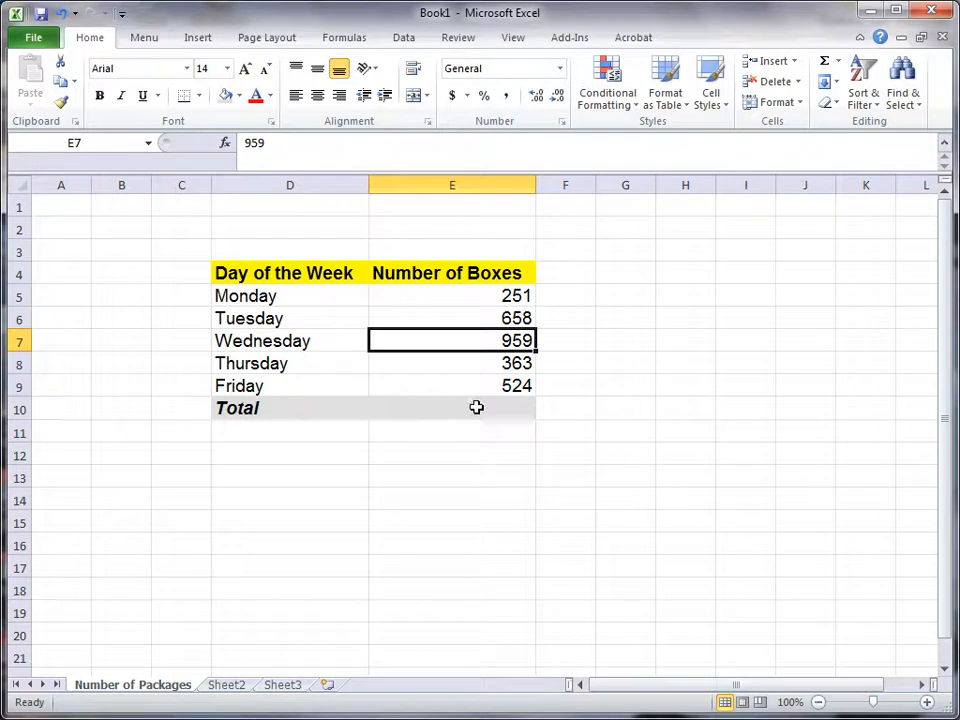
Step: Apply All Borders to the table in cells D4 to E10
left_click_drag(490, 410, 319, 289)
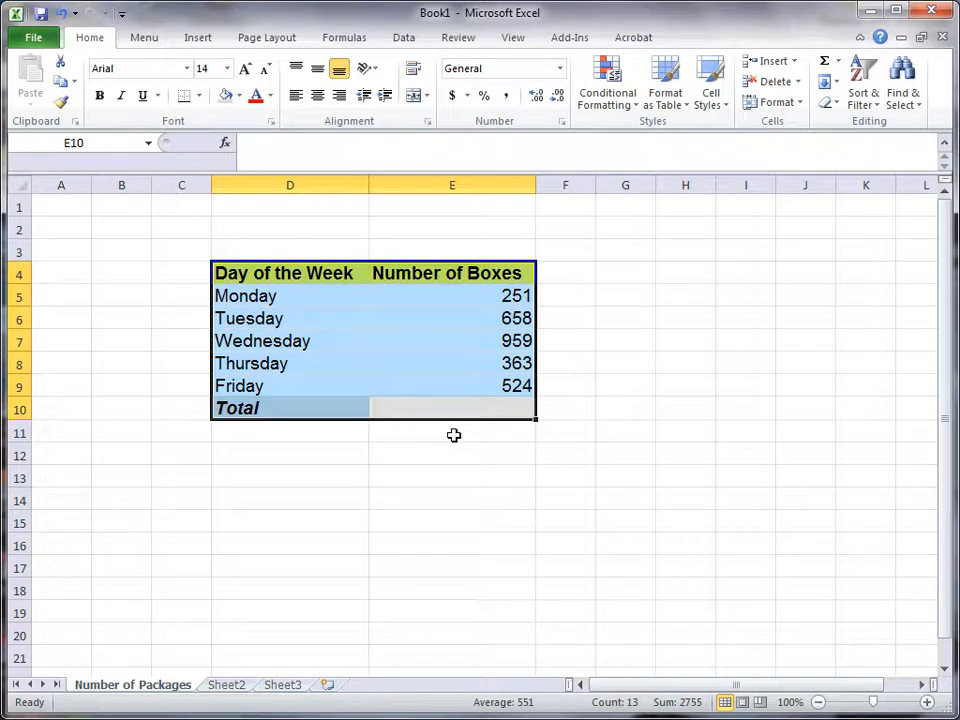
left_click(201, 97)
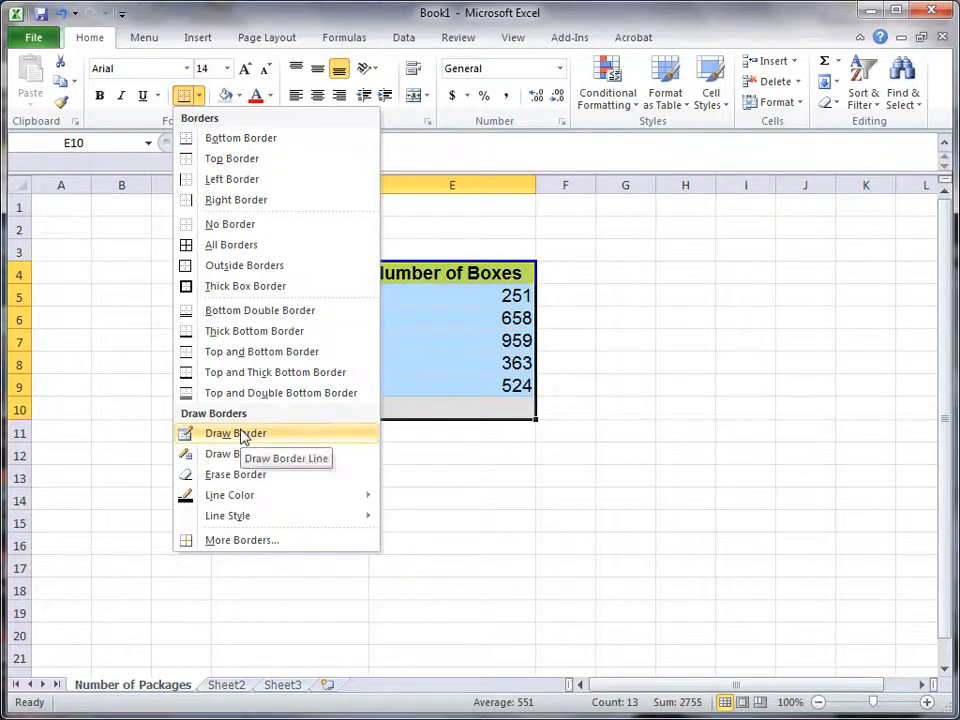
left_click(223, 244)
left_click(358, 449)
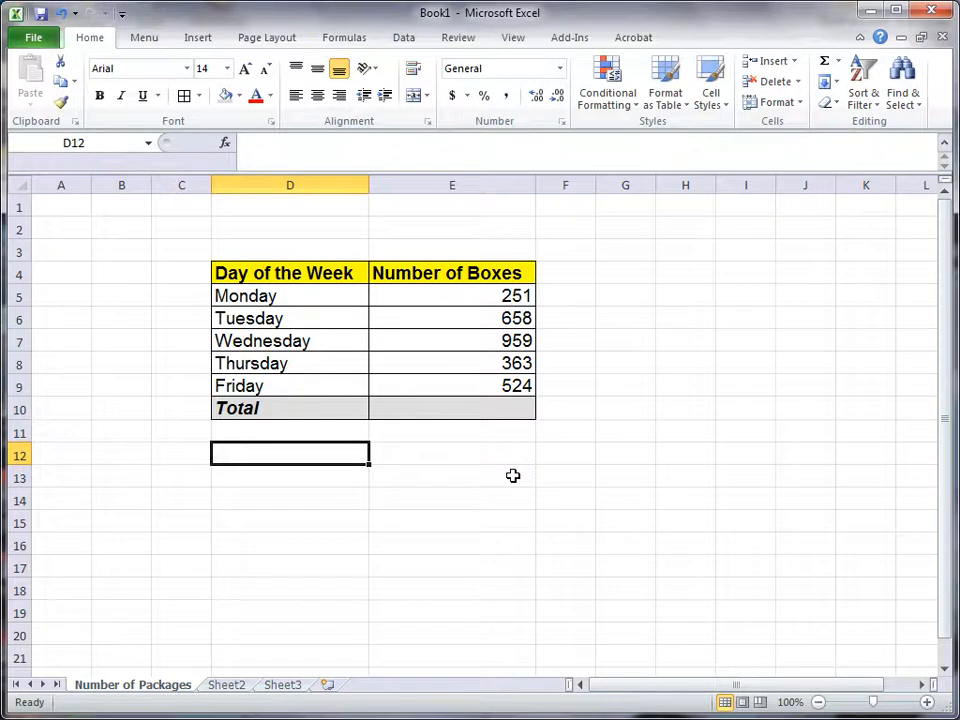
Step: Center the Monday number in E5, and extend the horizontal centering to the whole of column E
left_click(460, 298)
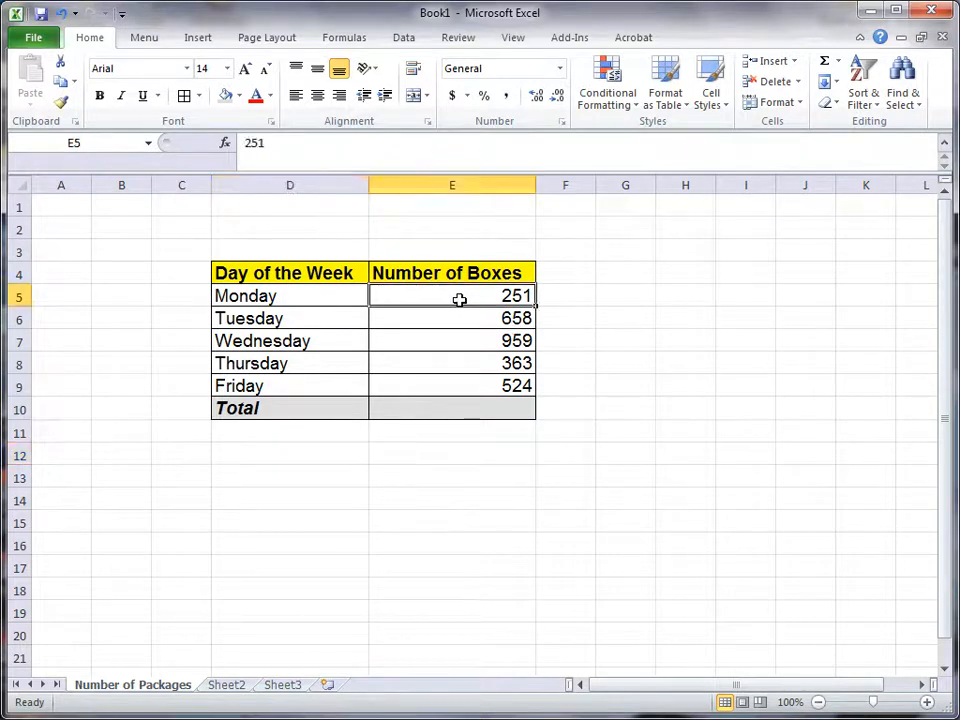
left_click(321, 101)
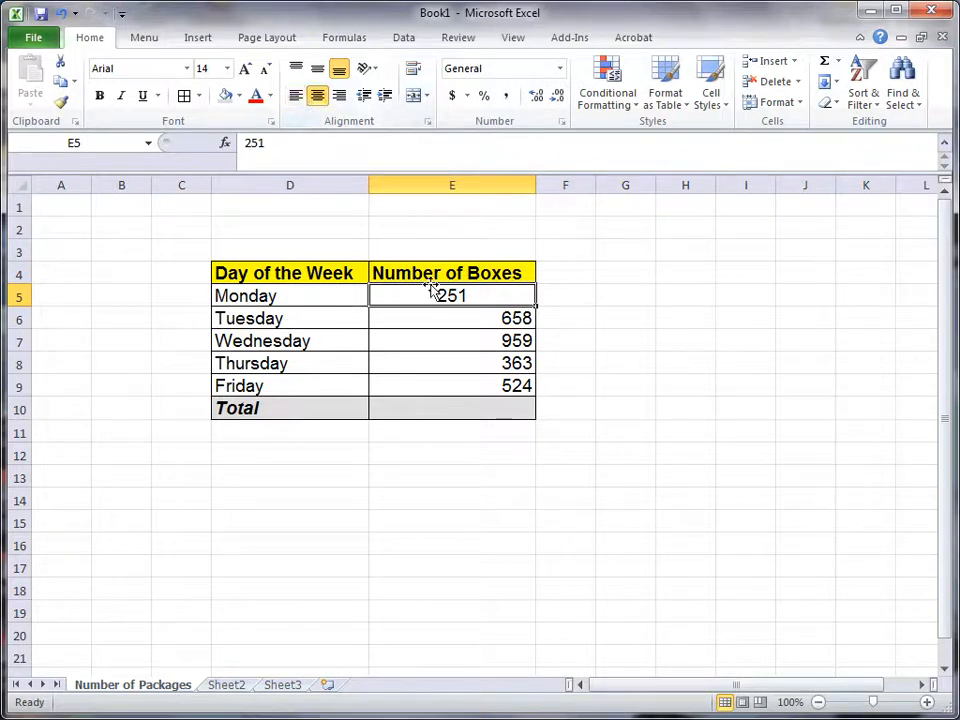
left_click(450, 183)
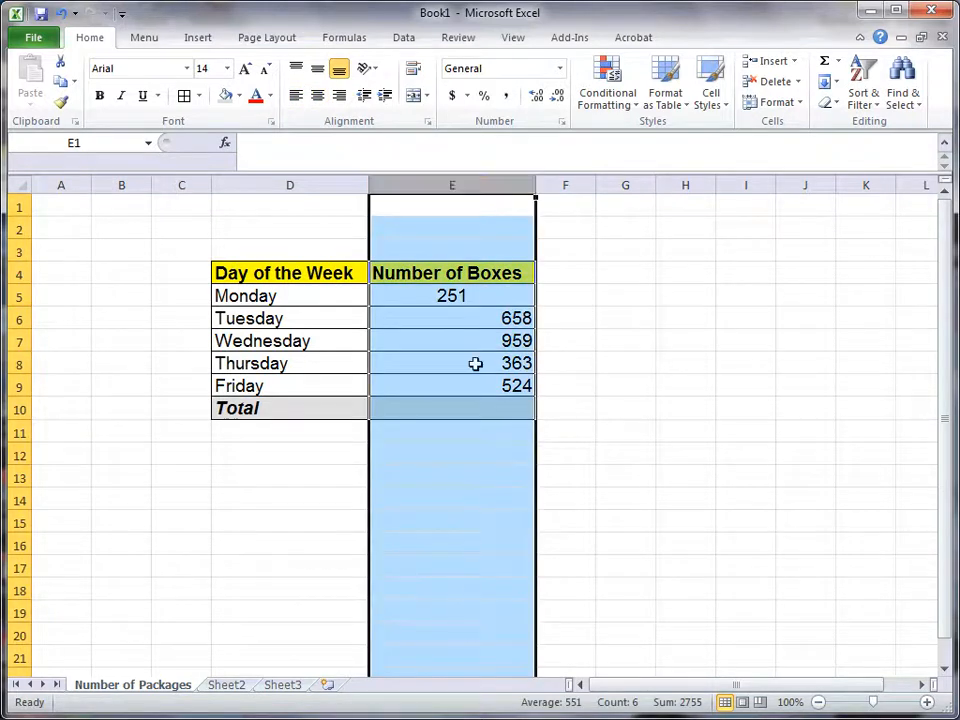
left_click(317, 96)
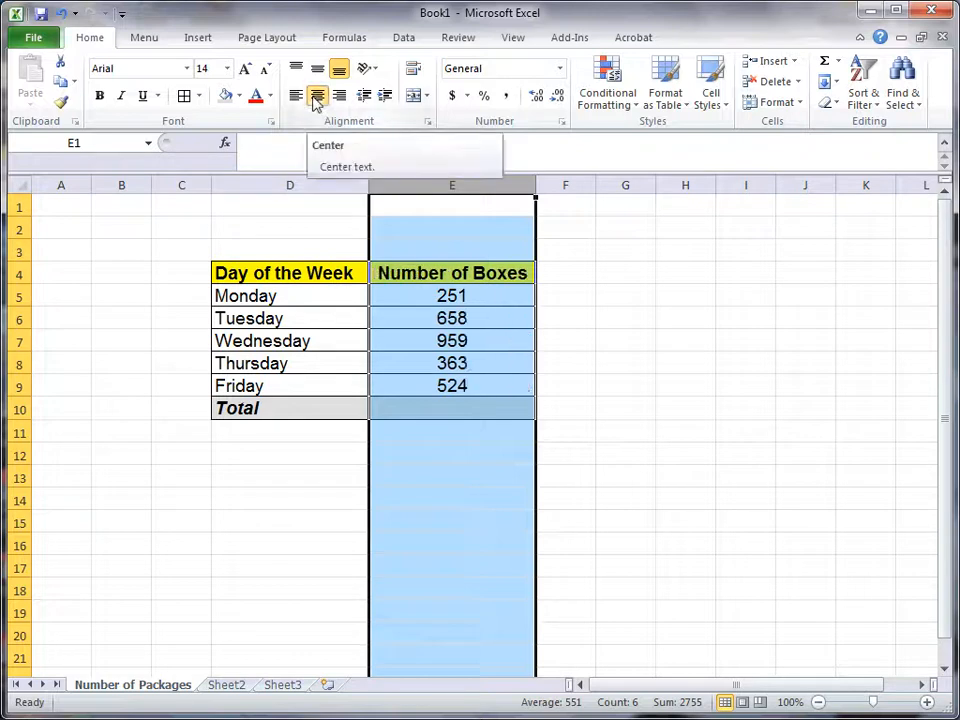
Step: Test the column's centering by entering 45 and 1231 in E18 and E19, and undo both entries
left_click(479, 584)
type("45")
key("Return")
type("1231")
key("Return")
key("ctrl+z")
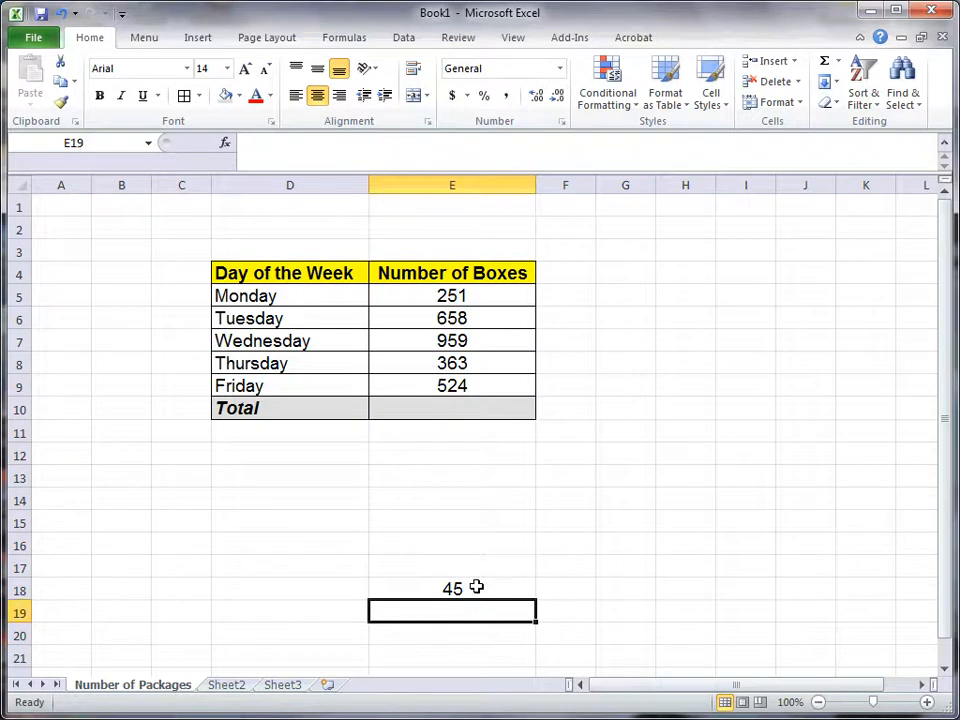
key("ctrl+z")
key("Up")
key("Up")
key("Up")
key("Up")
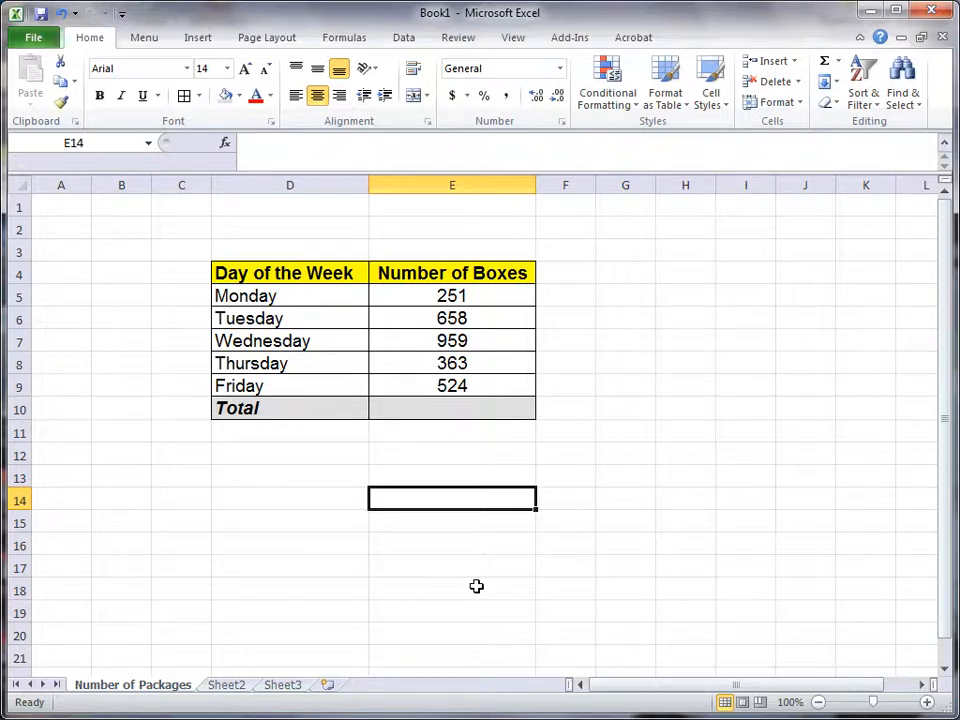
Step: Enter the title "Packages Shipped This Week" in cell D2 above the table
left_click(259, 226)
type("Pacjk")
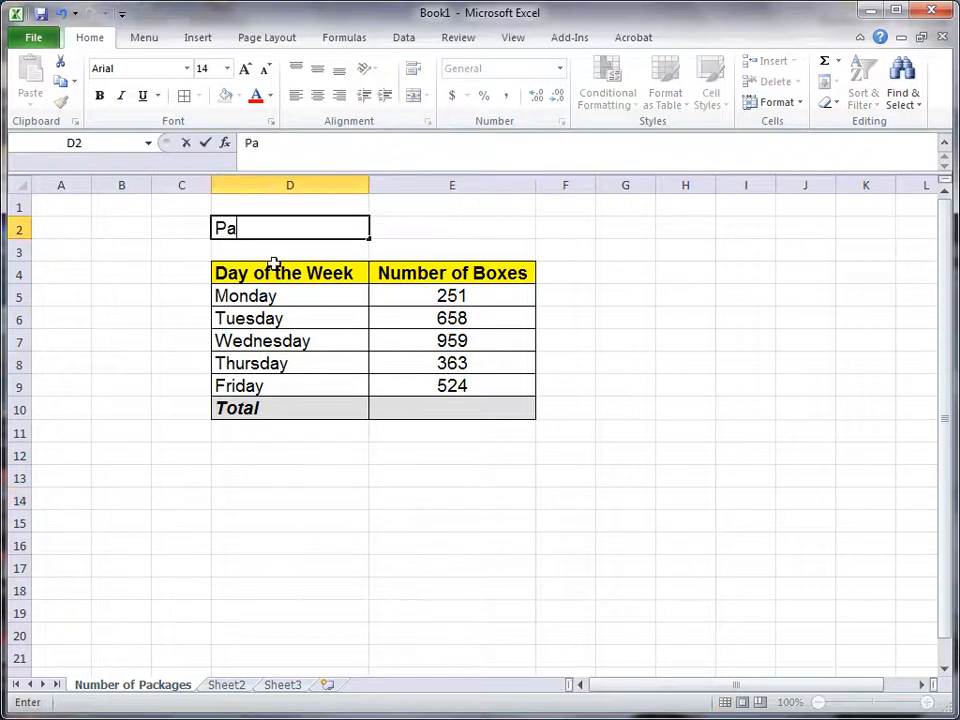
key("BackSpace")
key("BackSpace")
type("kages Shi")
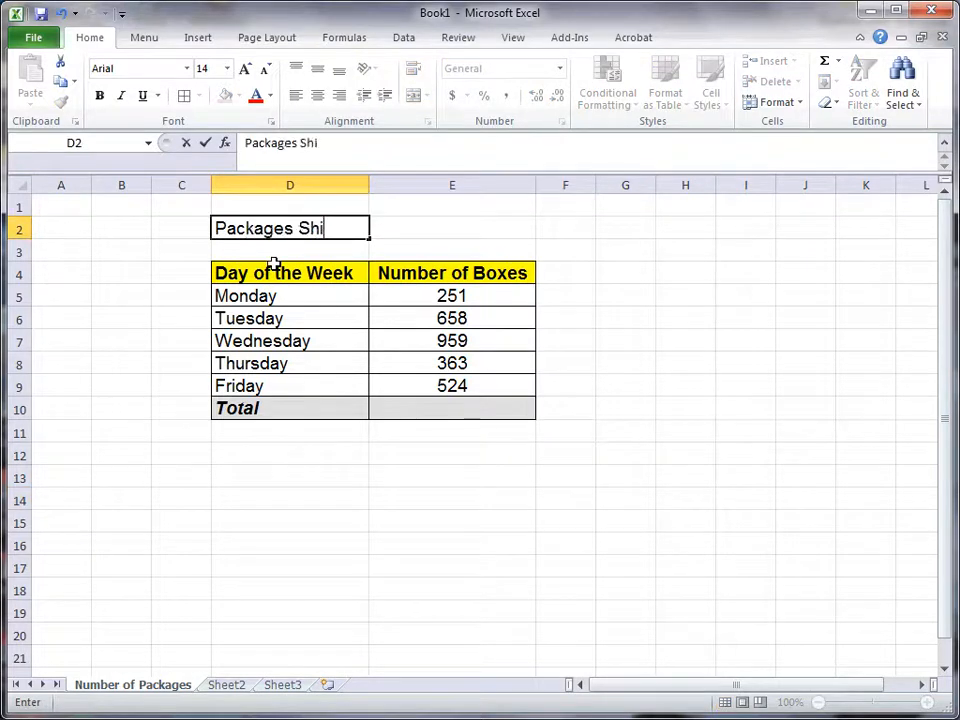
type("pped This Week")
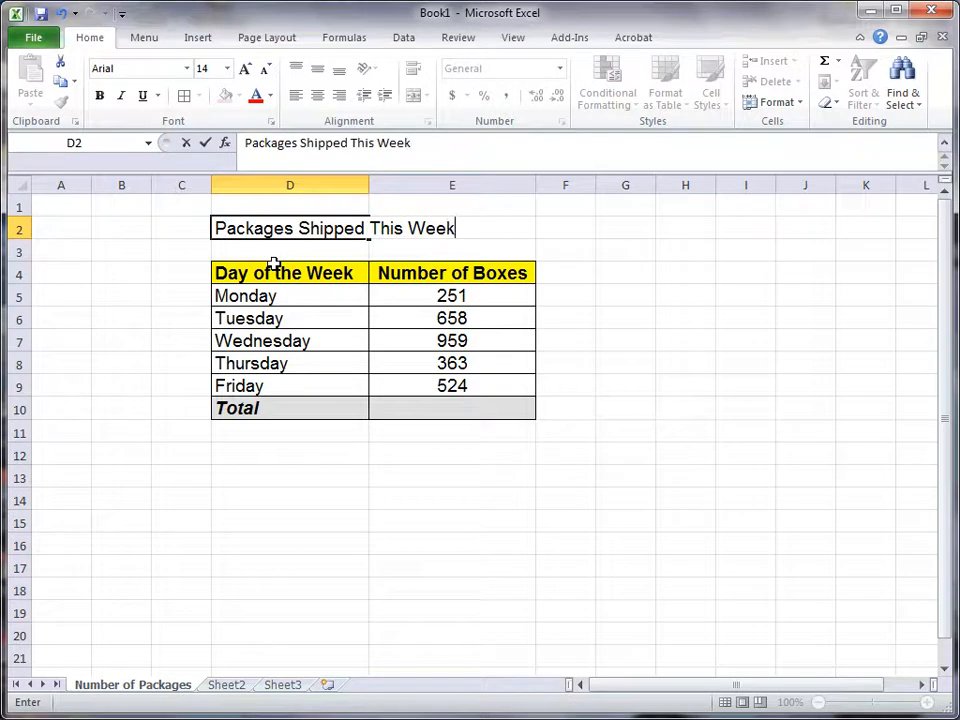
key("Return")
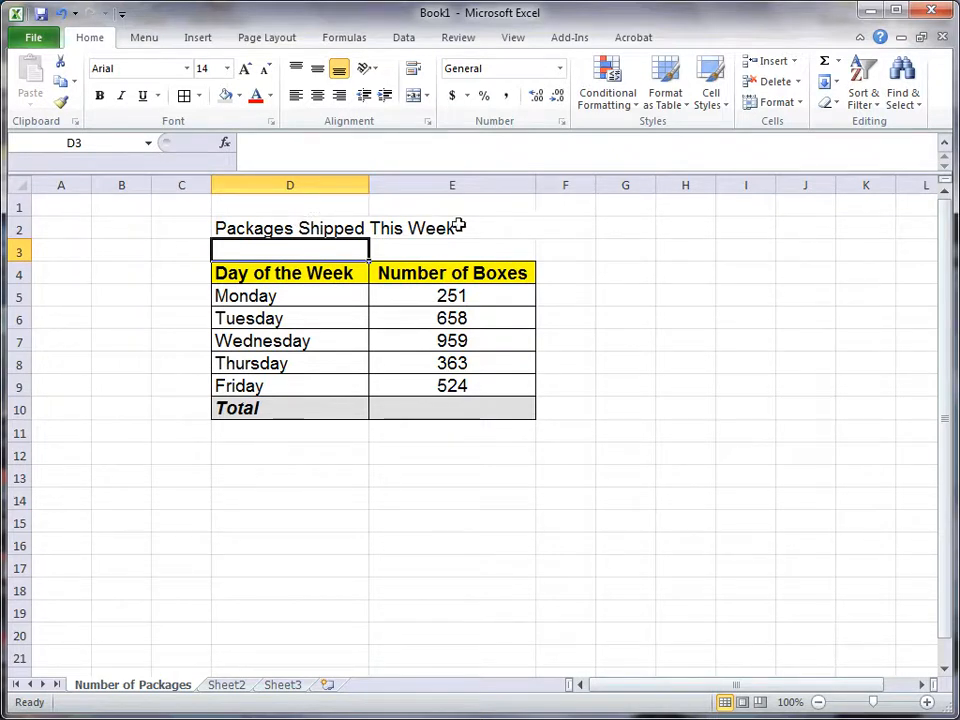
Step: Try centering the title within cell D2 alone, and set it back to left alignment
left_click(321, 224)
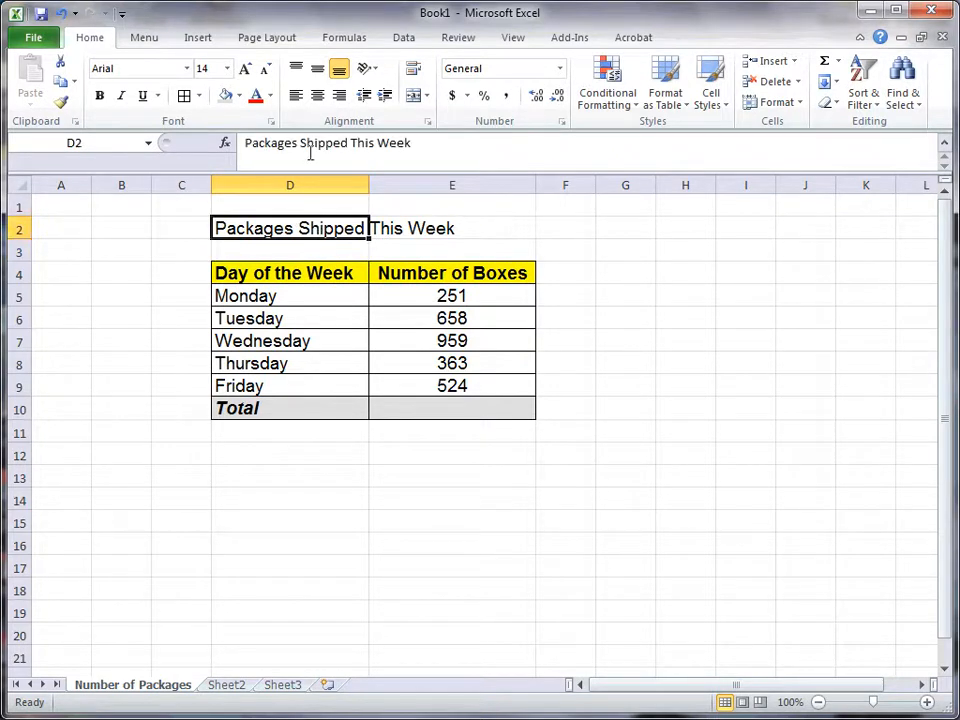
left_click(318, 96)
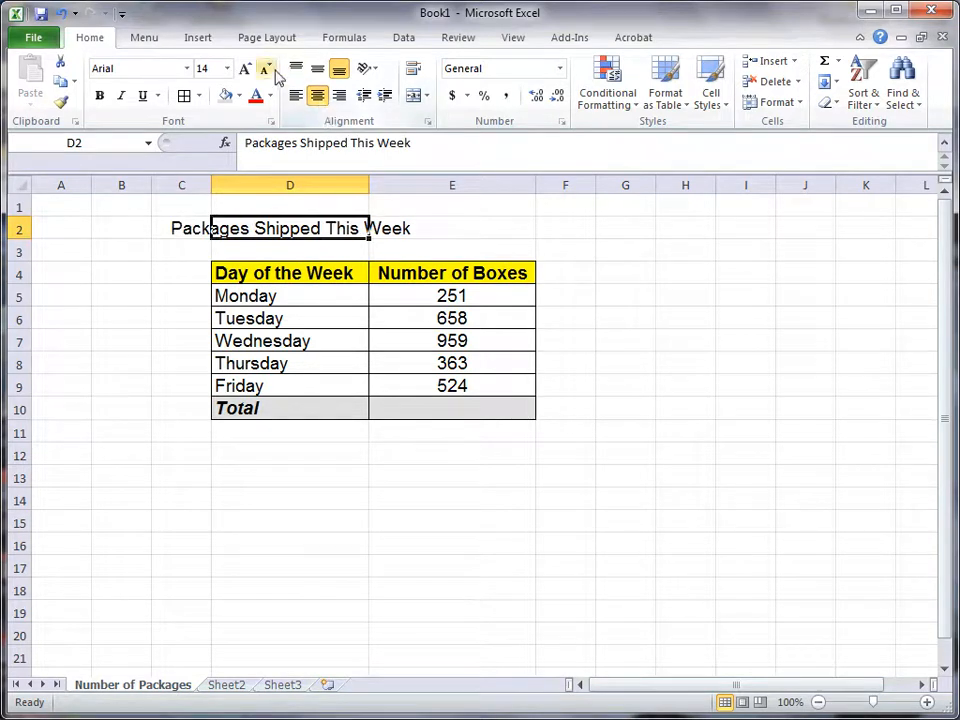
left_click(296, 96)
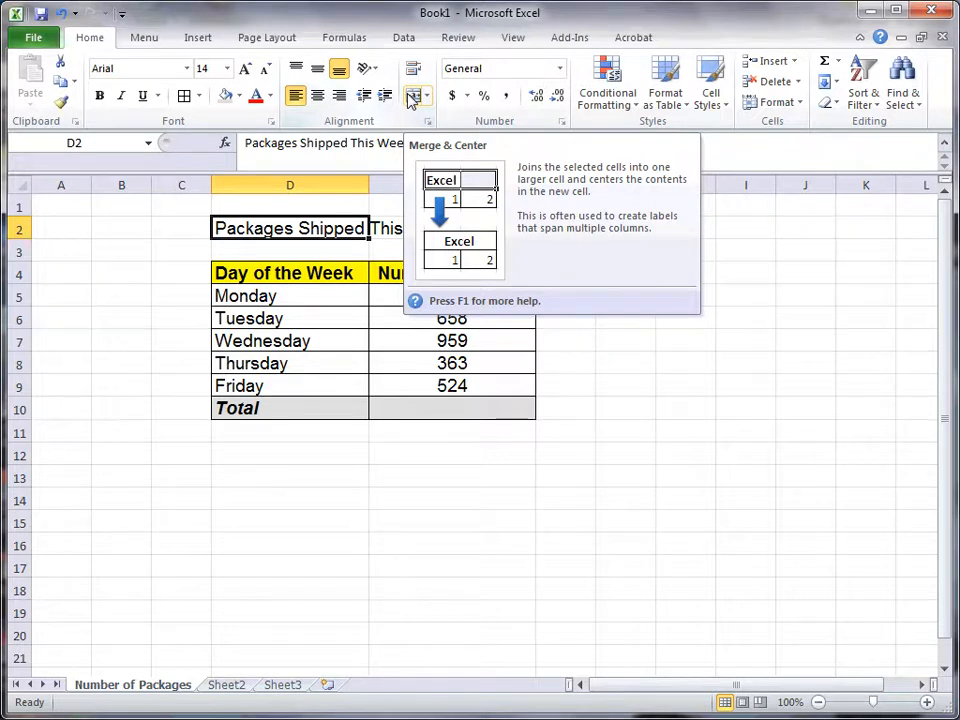
left_click(266, 251)
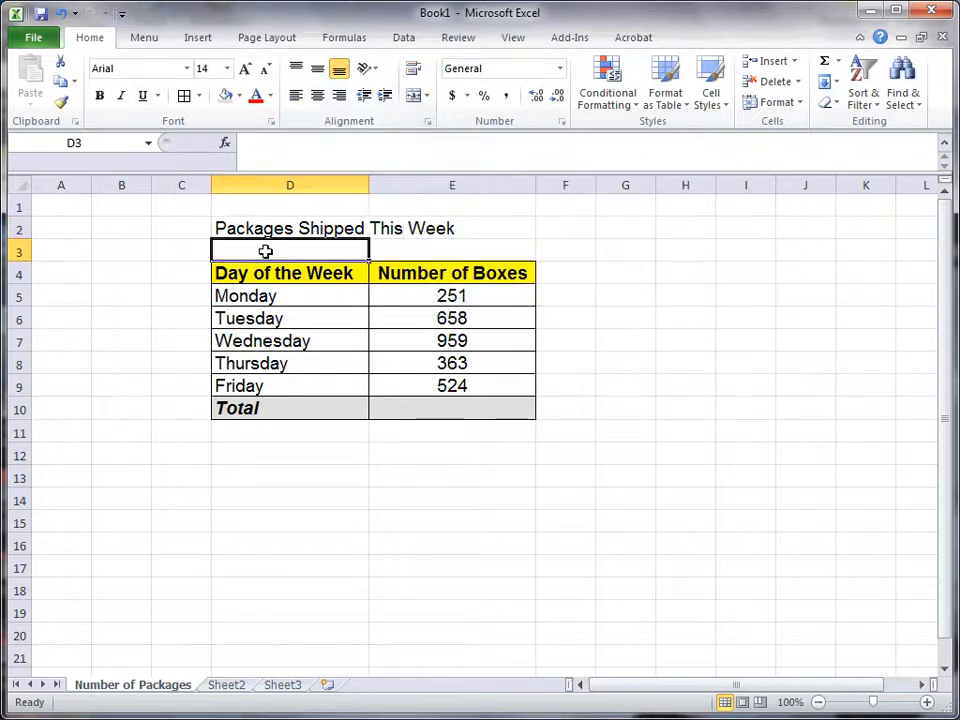
Step: Merge and center the title across cells D2 and E2
left_click_drag(487, 228, 306, 221)
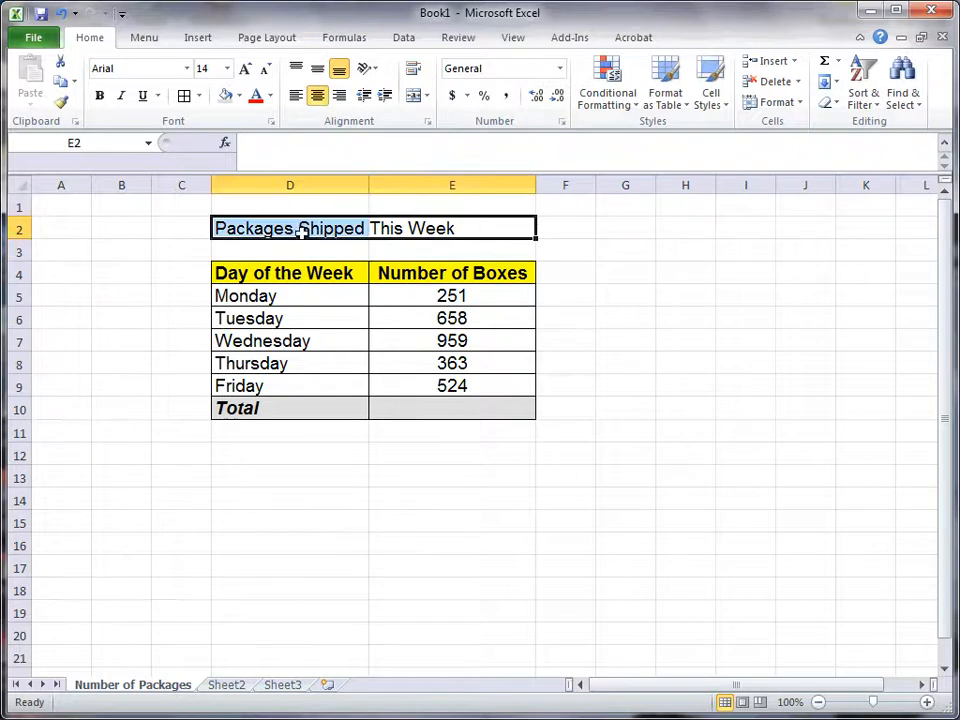
left_click(414, 97)
left_click(238, 652)
Step: Set the merged title's font size to 18 and make it bold
left_click(386, 231)
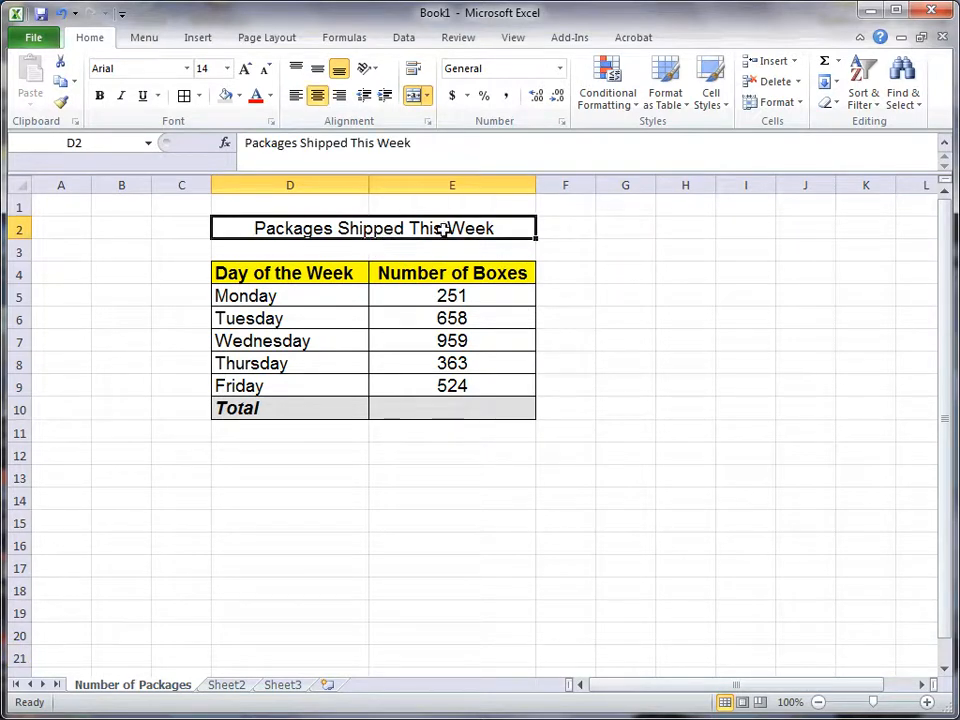
left_click(227, 68)
left_click(204, 201)
left_click(99, 95)
left_click(585, 355)
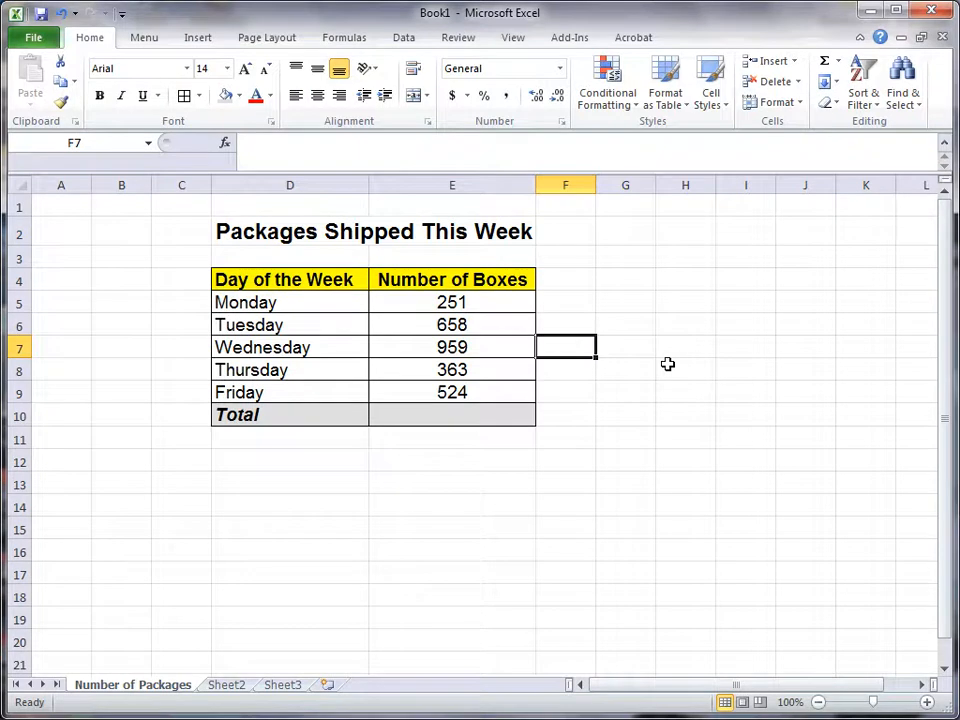
Step: Reduce the title's font size to 16
left_click(484, 224)
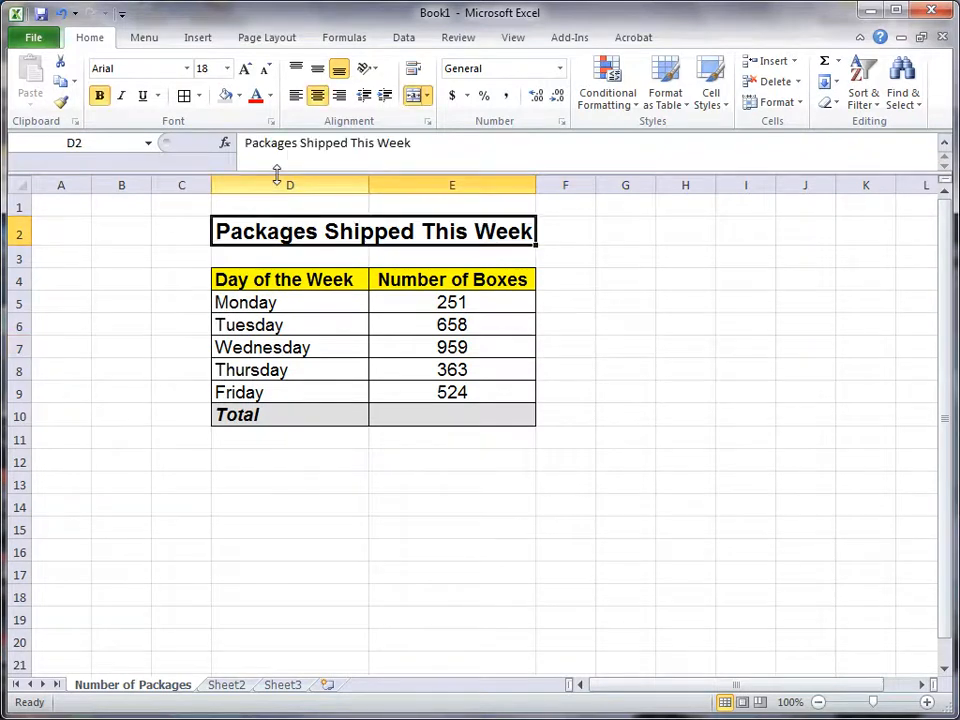
left_click(229, 69)
left_click(204, 187)
left_click(798, 385)
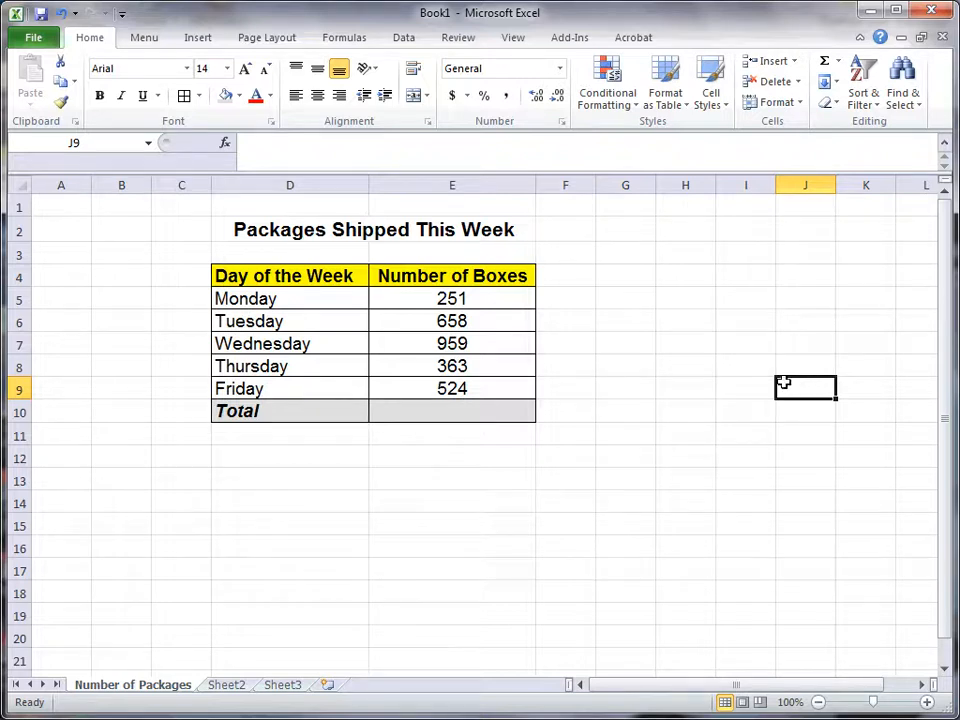
Step: Calculate the total number of boxes in cell E10 with AutoSum's Sum over E5:E9
left_click(482, 412)
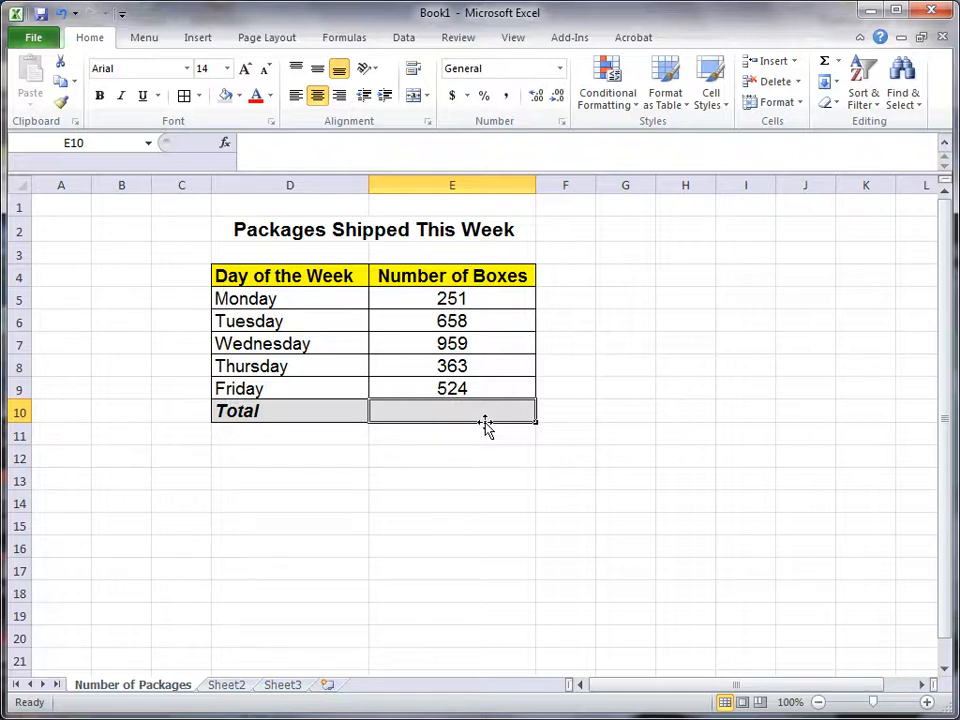
left_click(345, 38)
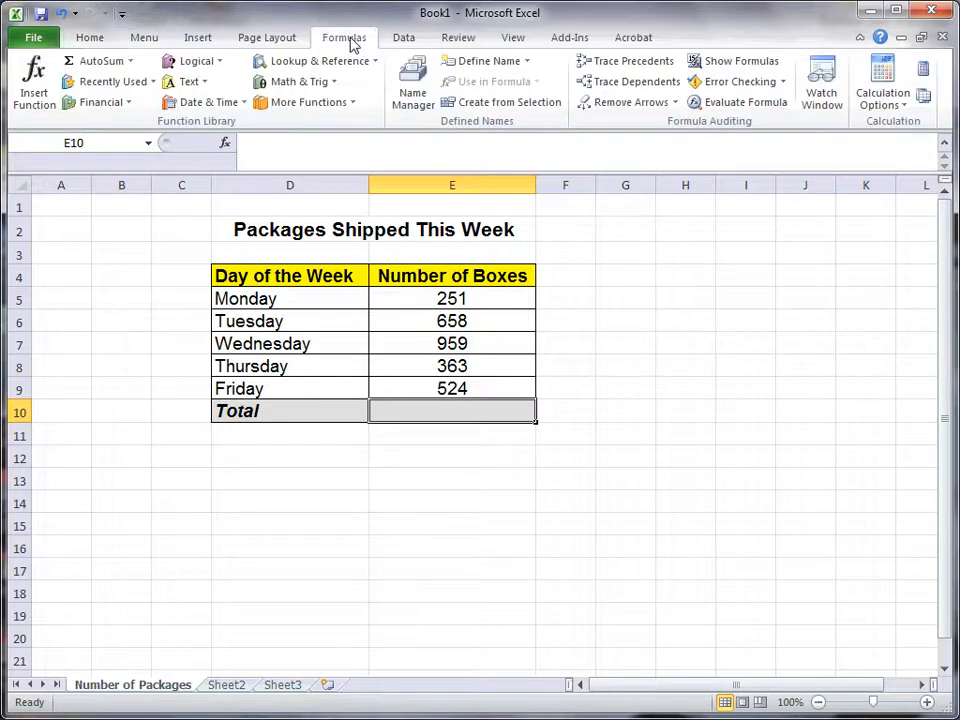
left_click(129, 64)
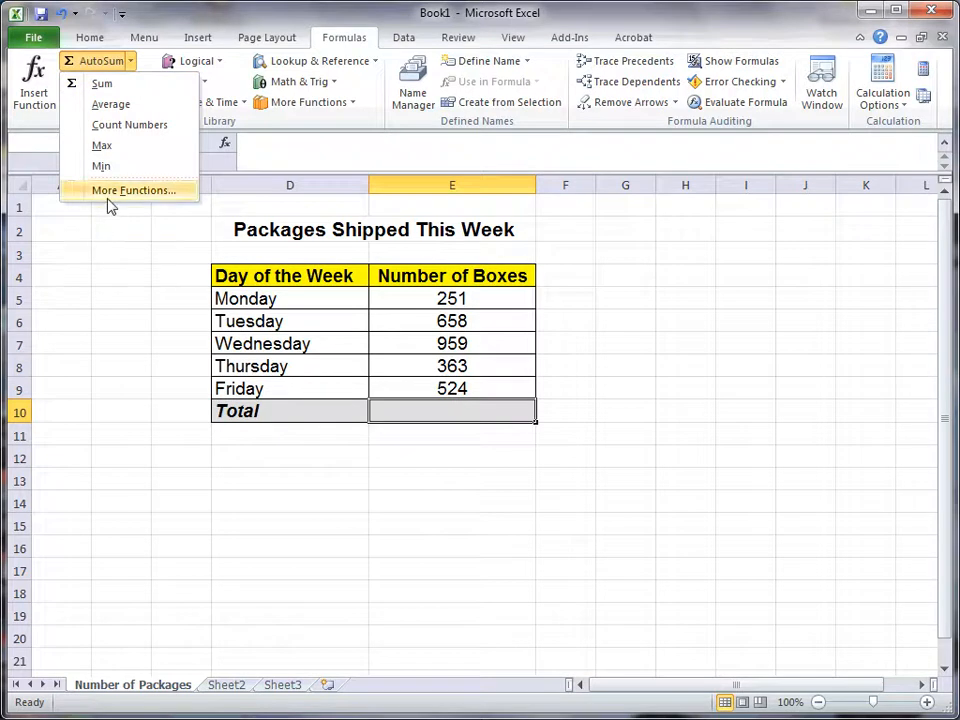
left_click(108, 90)
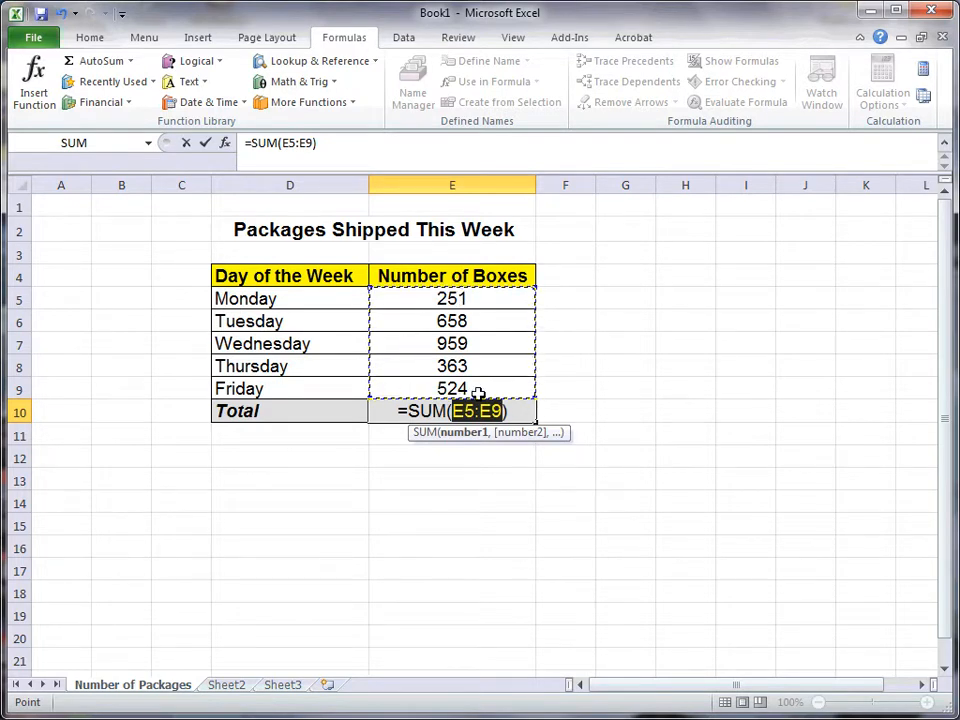
key("Return")
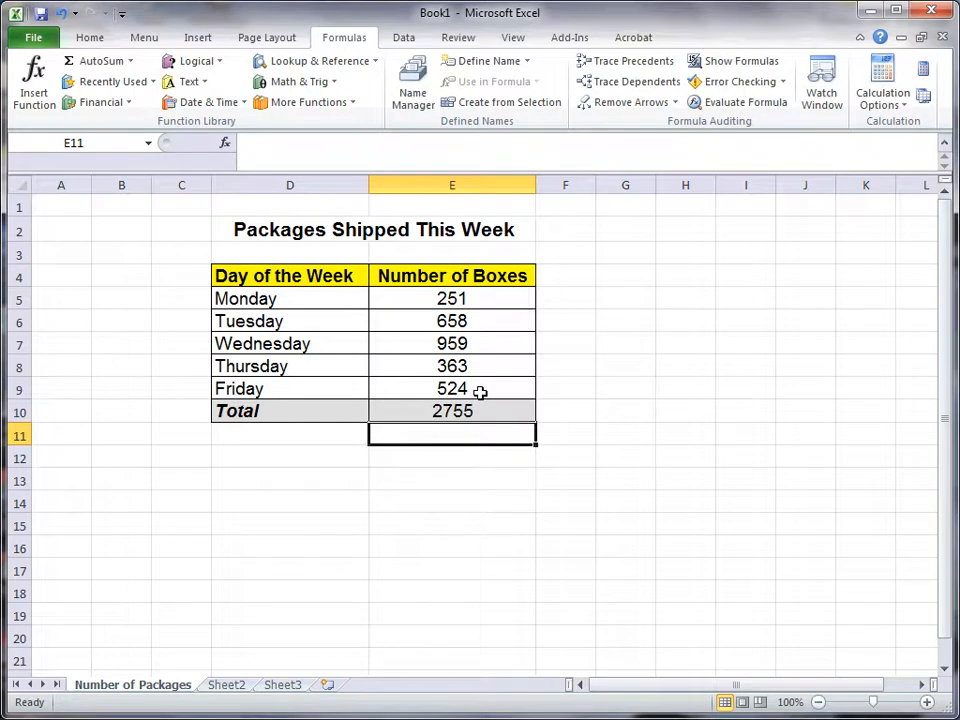
Step: Test the total by changing Wednesday's number of boxes to 1000 and to 3565, and set it back to 959
key("Up")
key("Up")
key("Up")
key("Up")
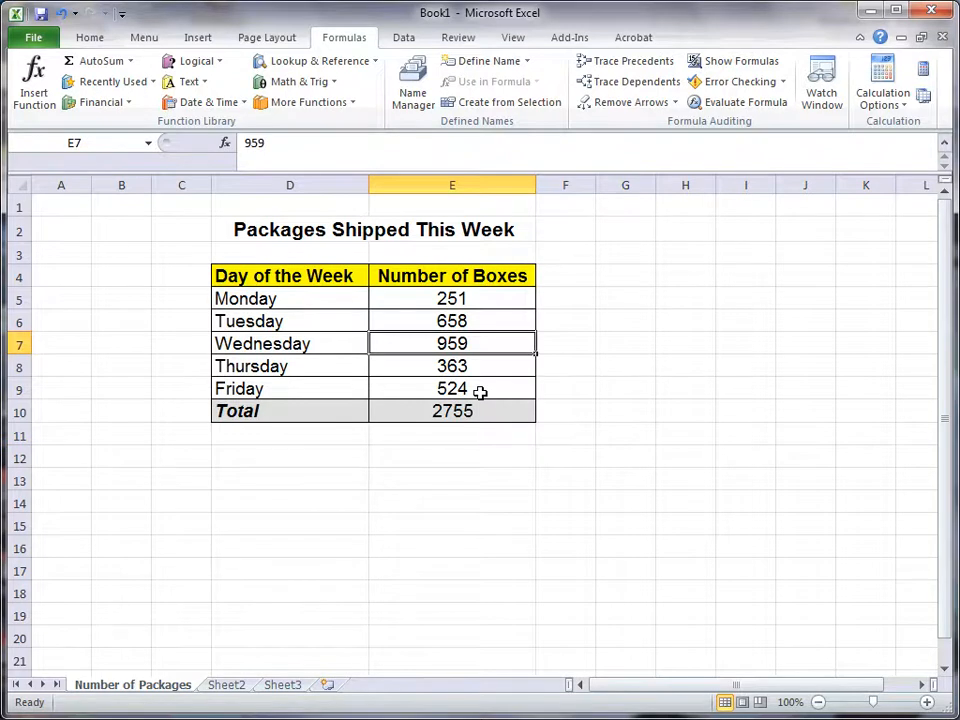
type("1000")
key("Return")
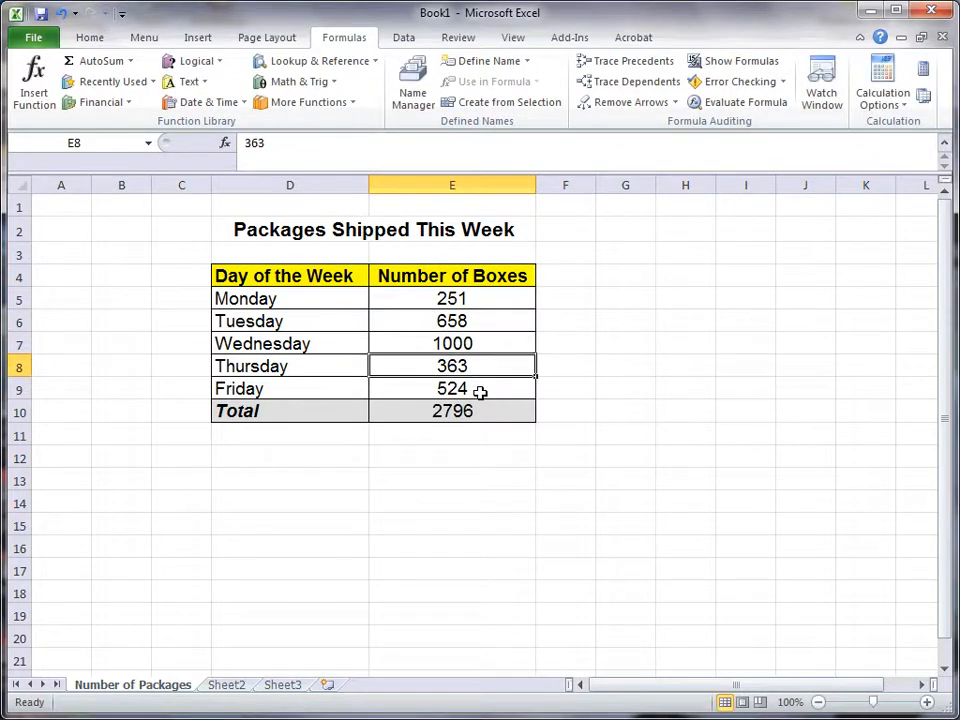
left_click(452, 349)
type("3565")
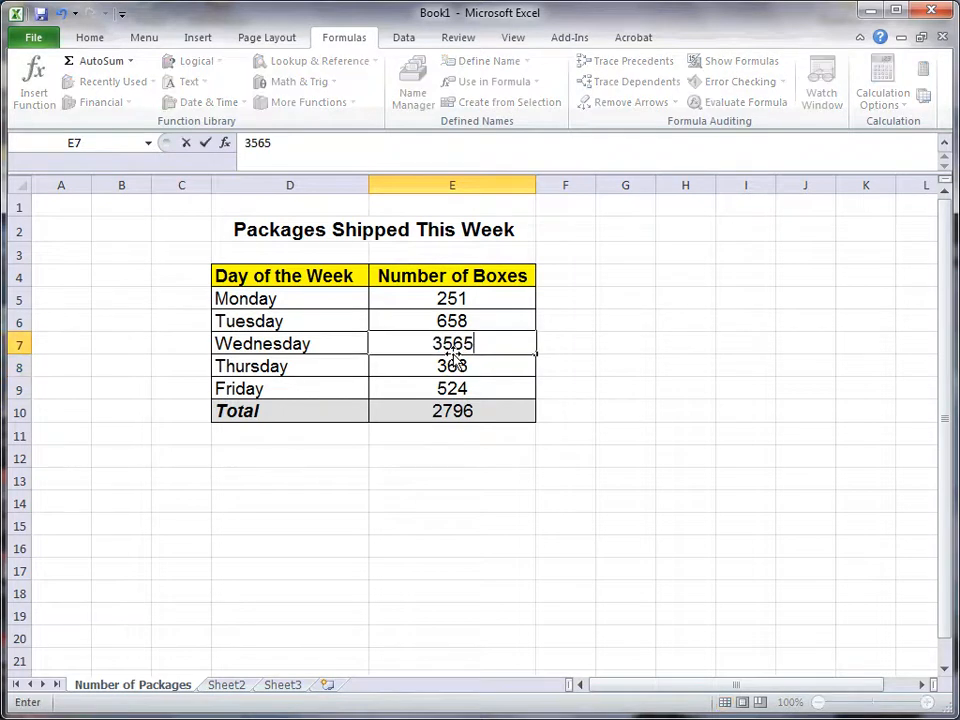
key("Return")
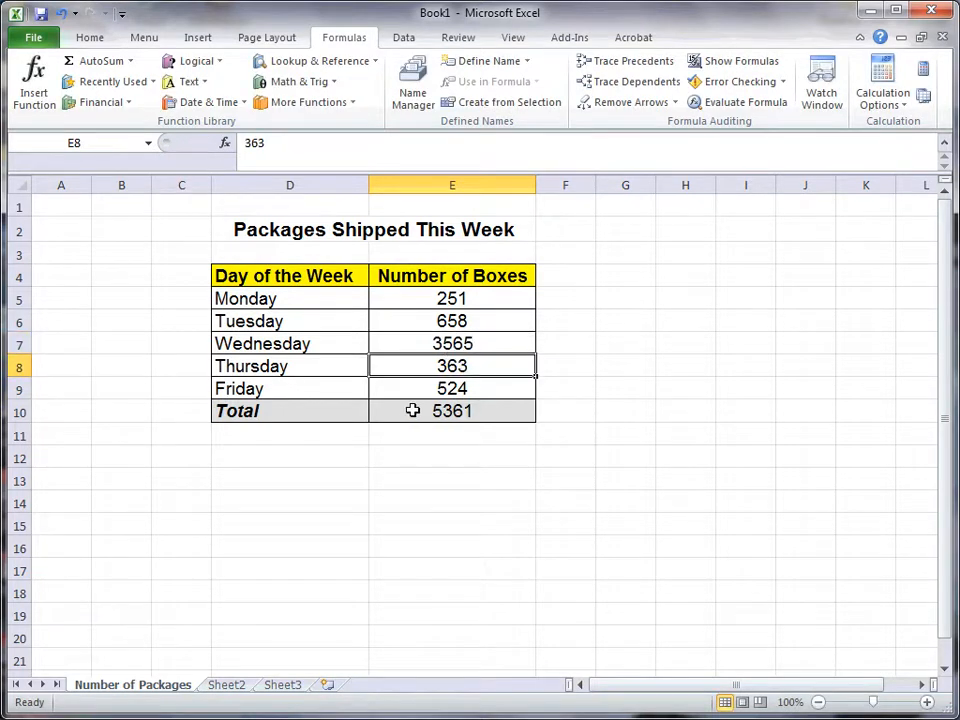
left_click(437, 343)
type("959")
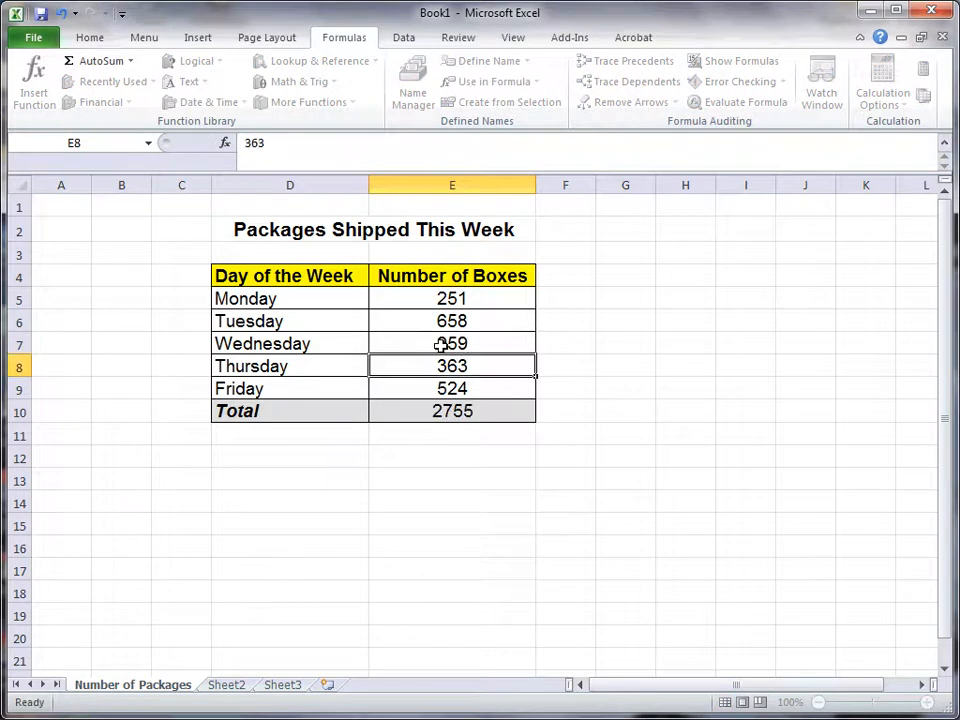
key("Return")
left_click(480, 342)
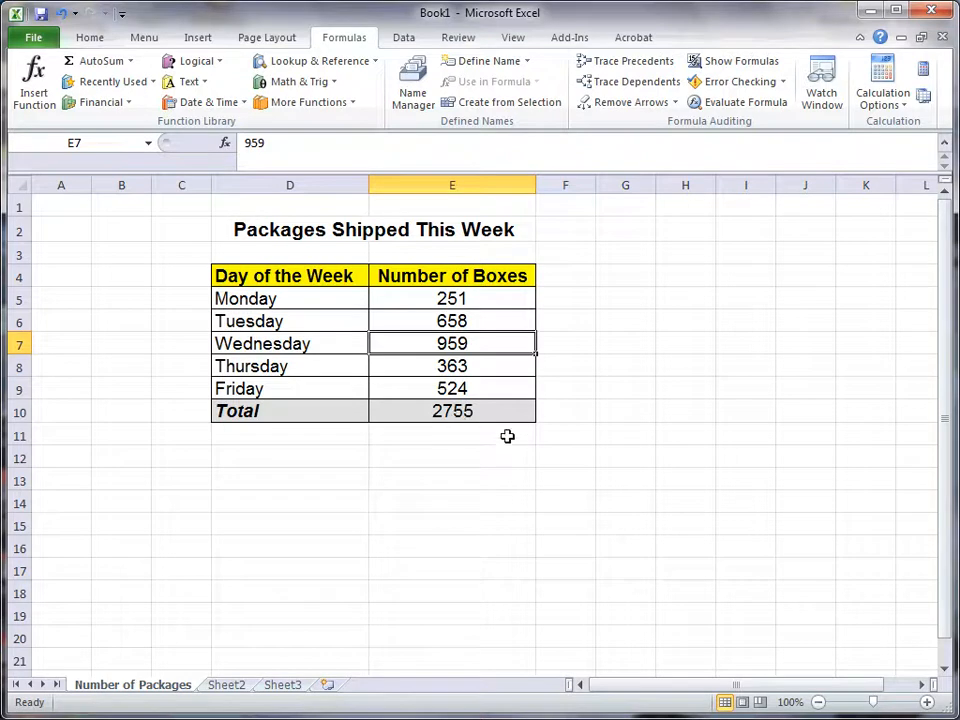
Step: Enter the sample numbers 12, 15, 17 and 18 across cells G5 to J5
left_click(636, 300)
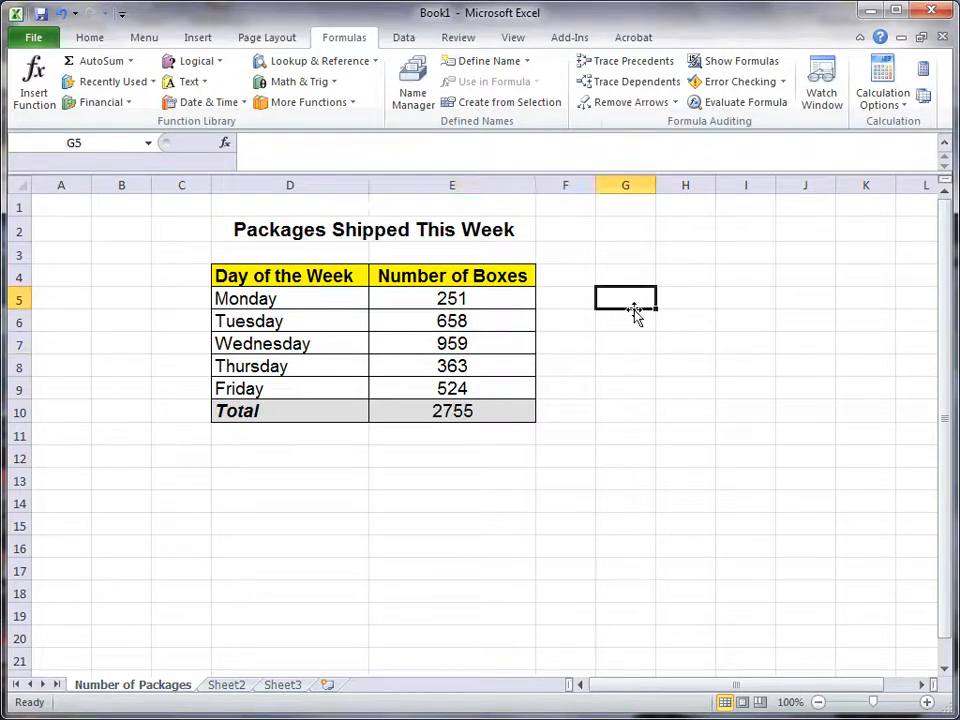
type("12")
key("Tab")
type("15")
key("Tab")
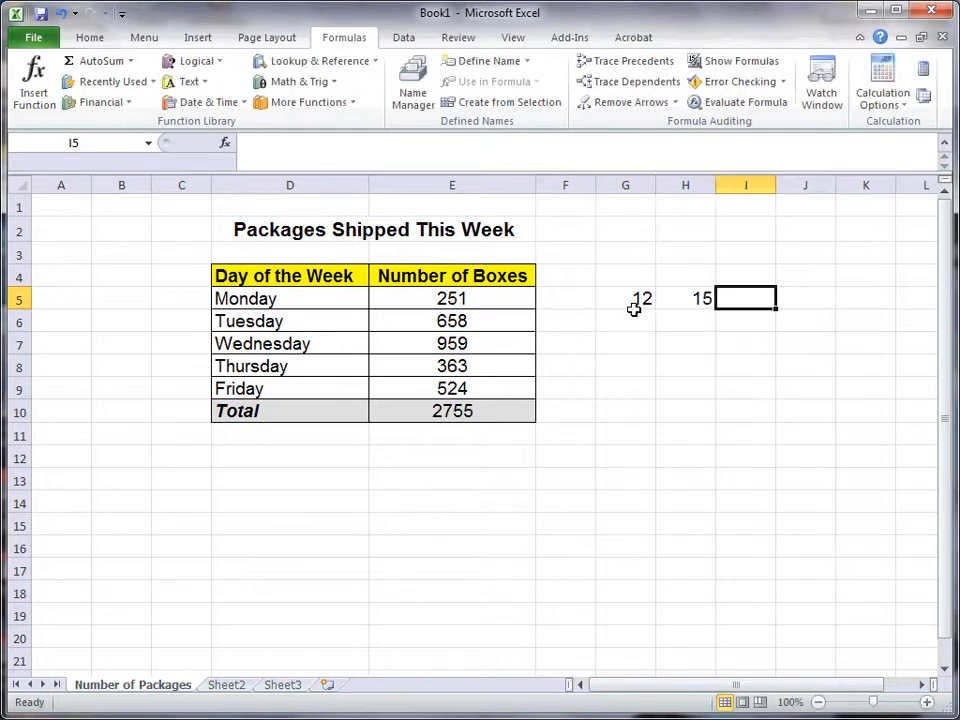
type("17")
key("Tab")
type("18")
key("Tab")
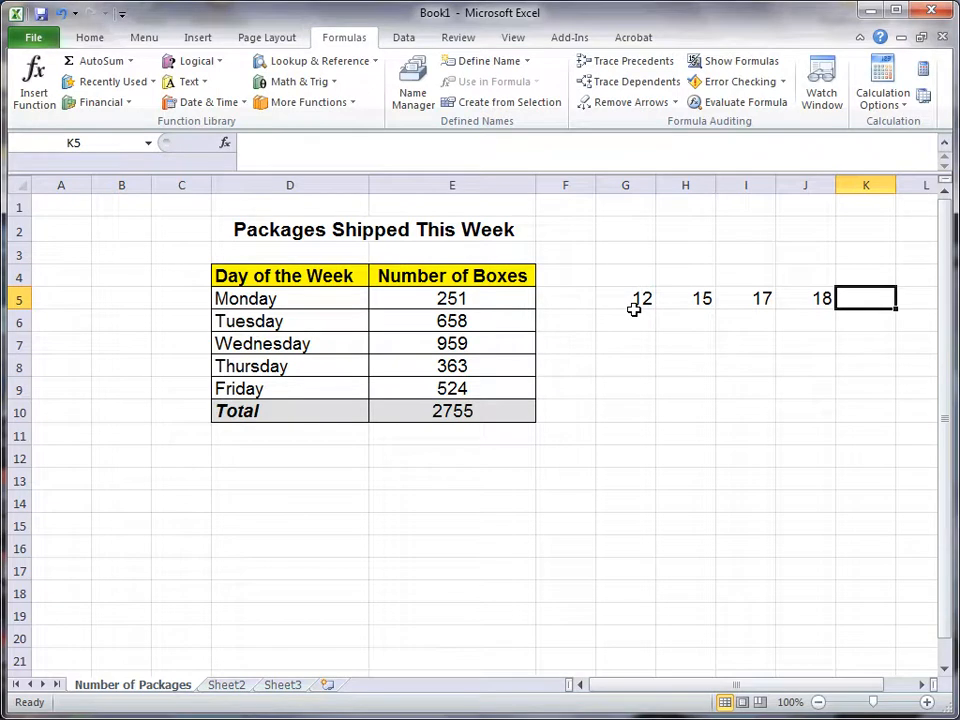
Step: Add up G5:J5 in cell K5 with a manually written SUM formula
type("=sum")
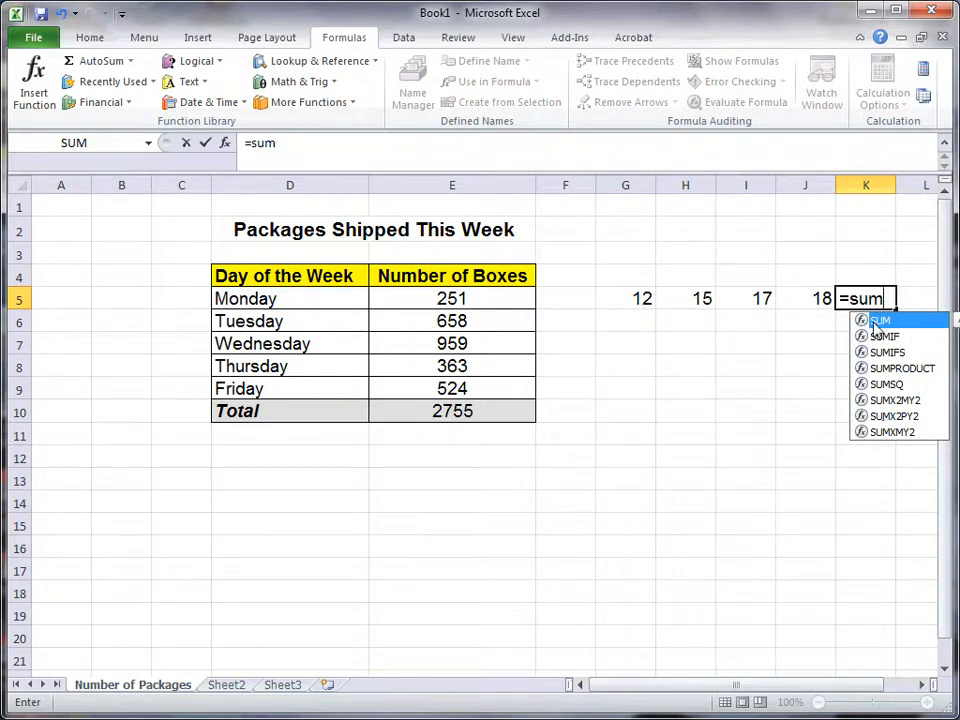
type("(")
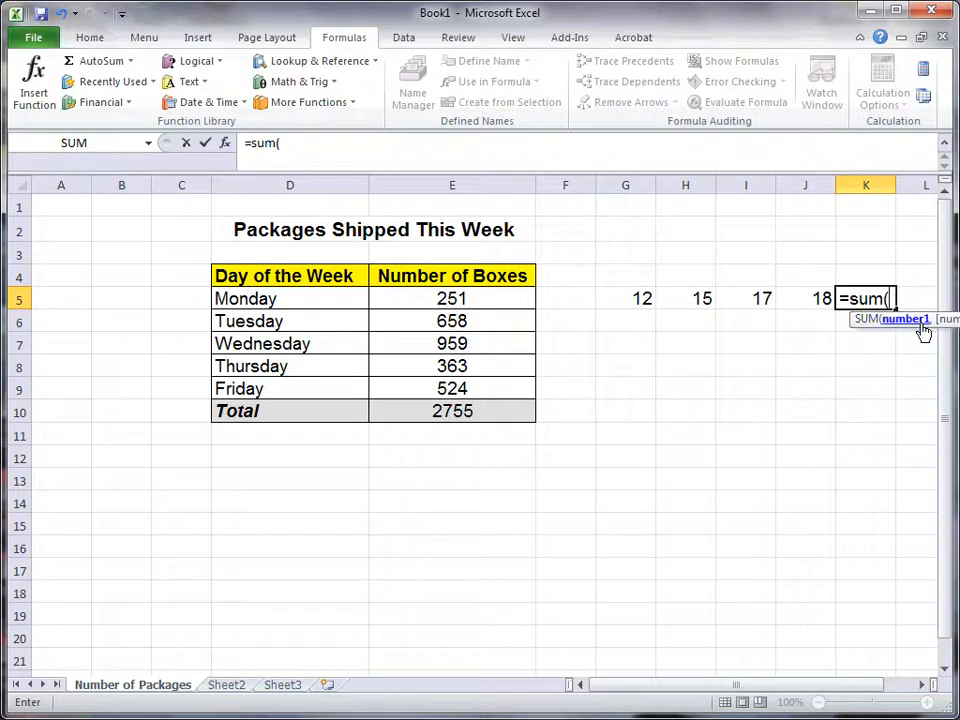
left_click_drag(630, 298, 786, 298)
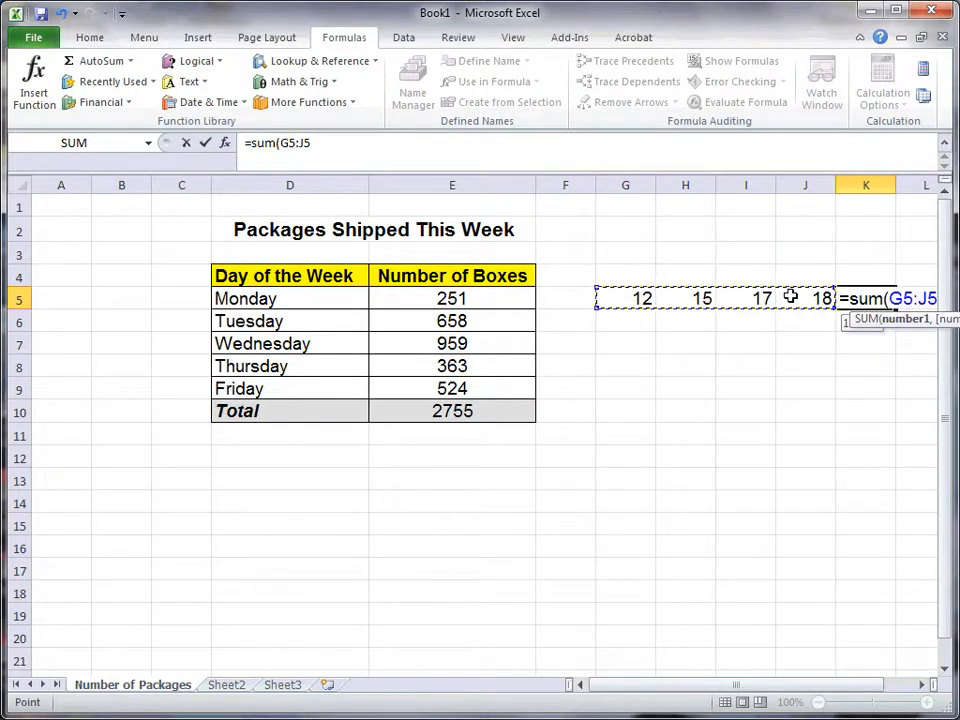
key("Return")
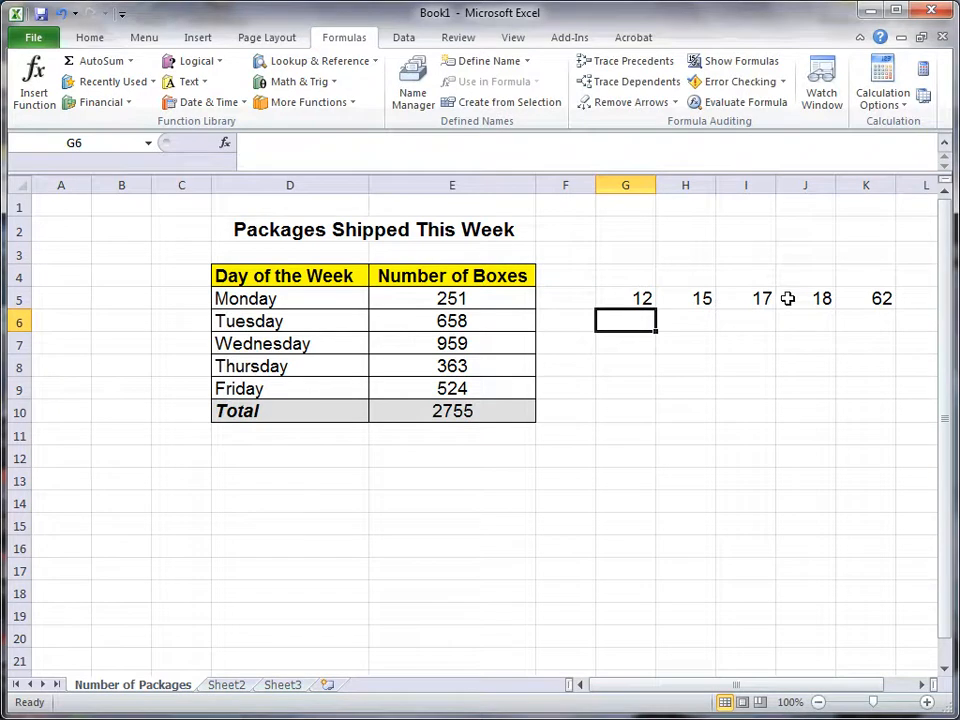
Step: Enter the sample numbers 34, 978 and 45 across cells G7 to I7
key("Down")
type("34")
key("Tab")
type("978")
key("Tab")
type("45")
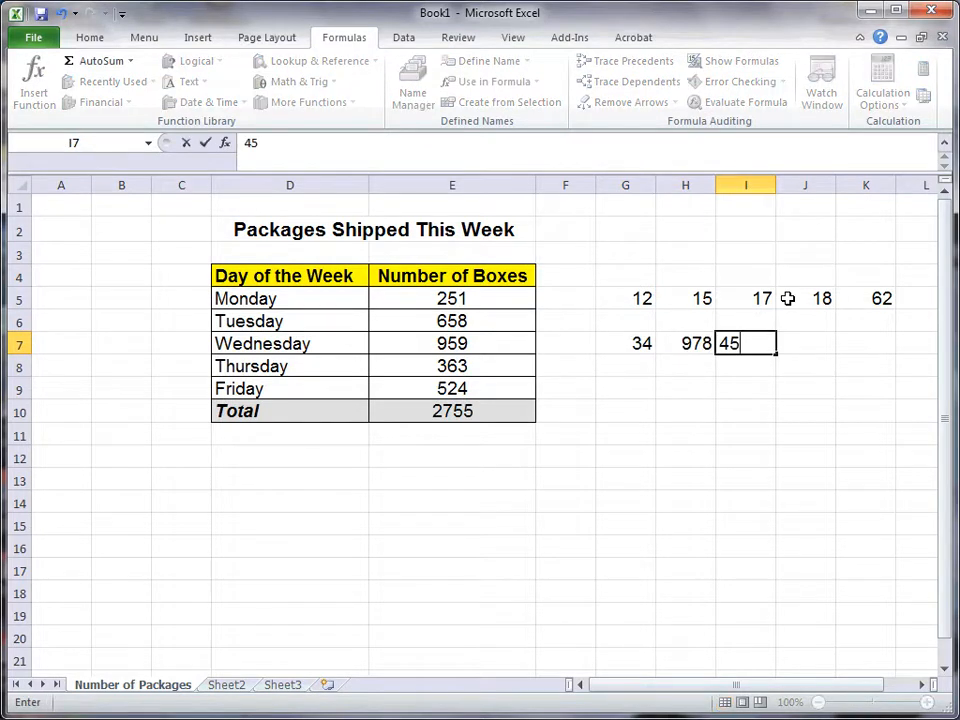
key("Return")
Step: Calculate the average of G7:I7 in cell K7 with an AVERAGE formula
left_click(857, 340)
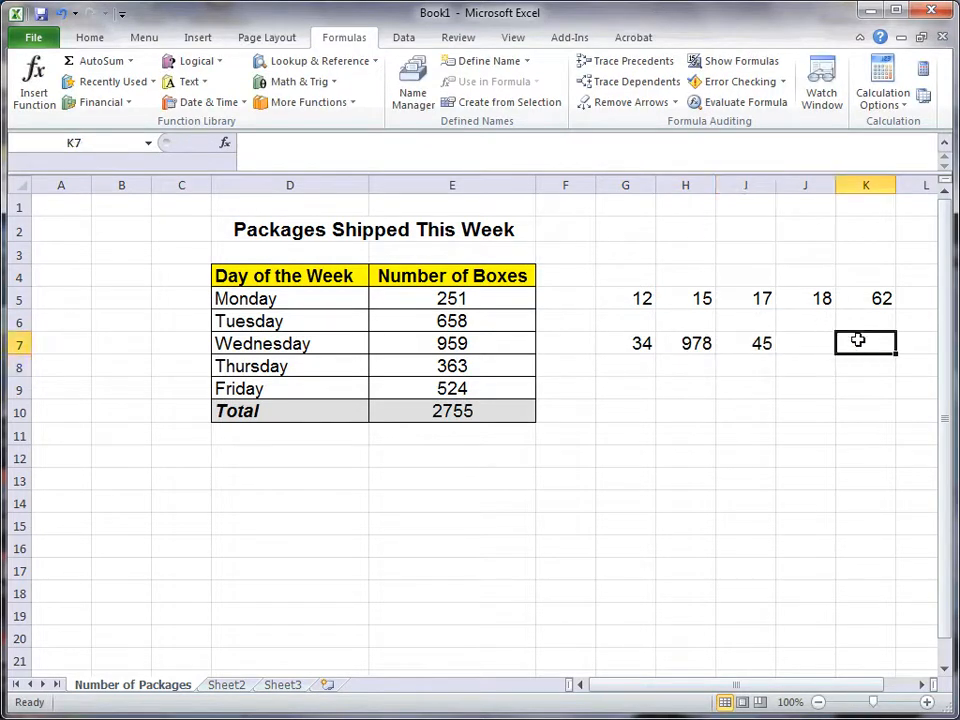
type("=av")
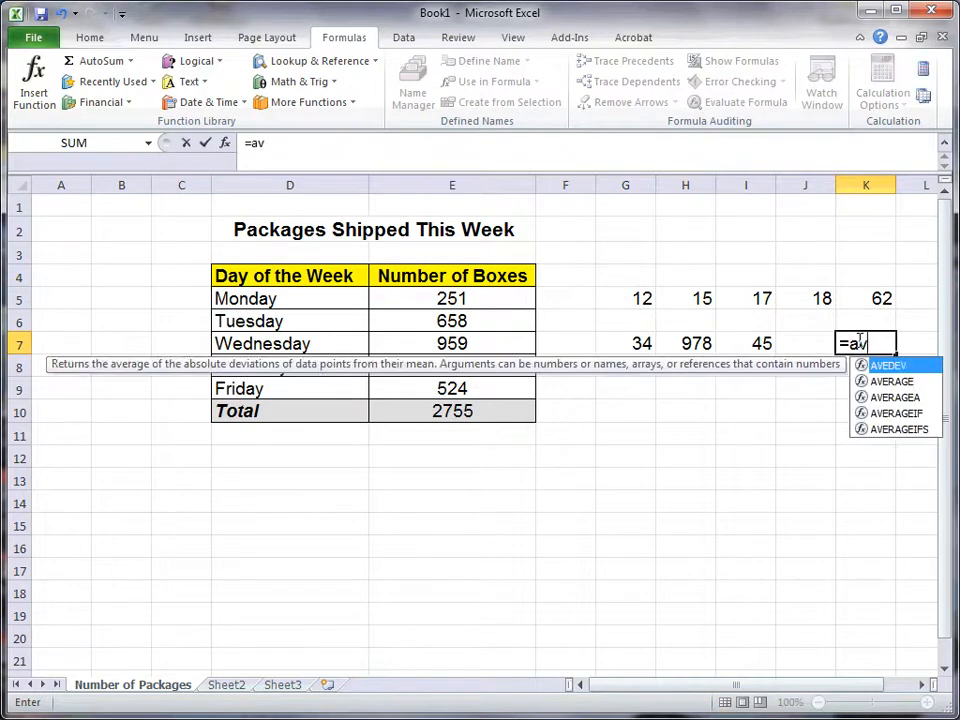
type("erage(")
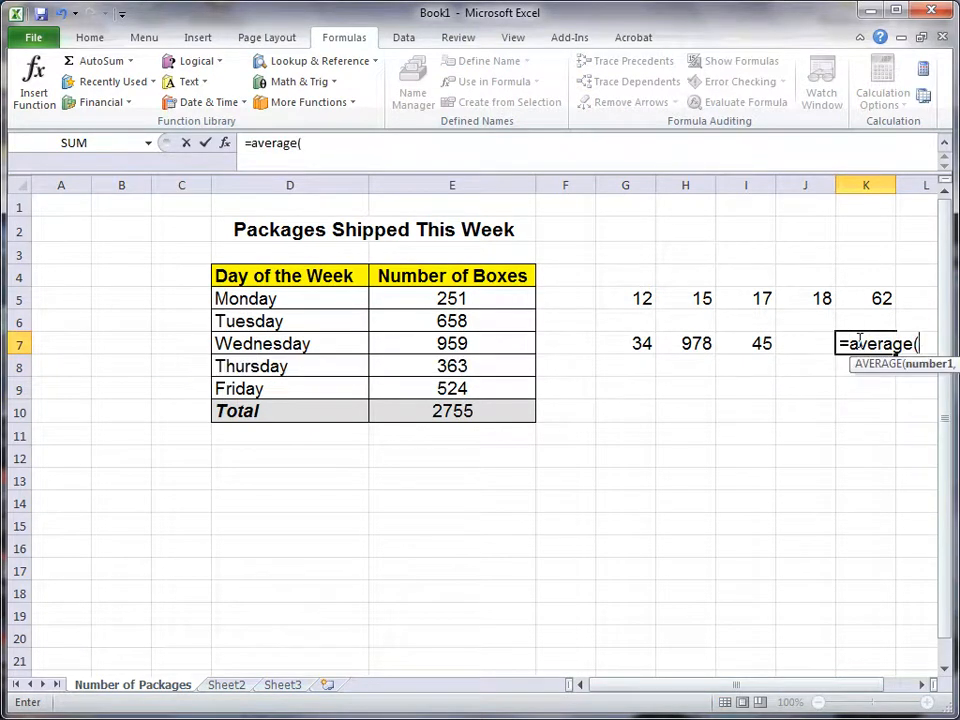
left_click_drag(641, 342, 773, 340)
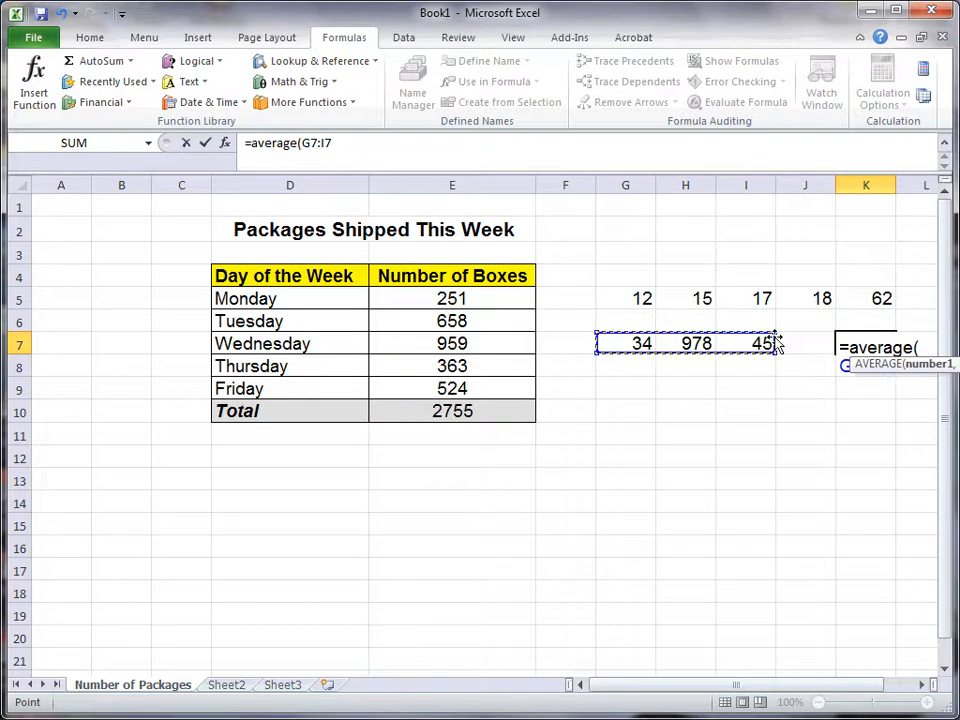
key("Return")
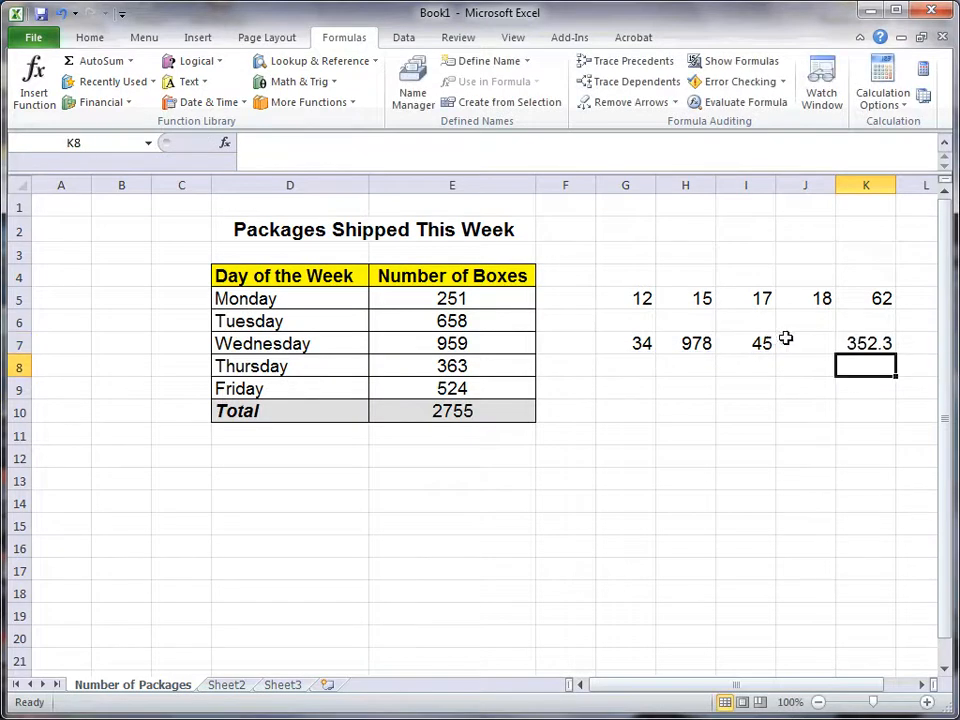
Step: Widen column K slightly and review the formulas in cells K7 and K5
left_click_drag(897, 185, 908, 184)
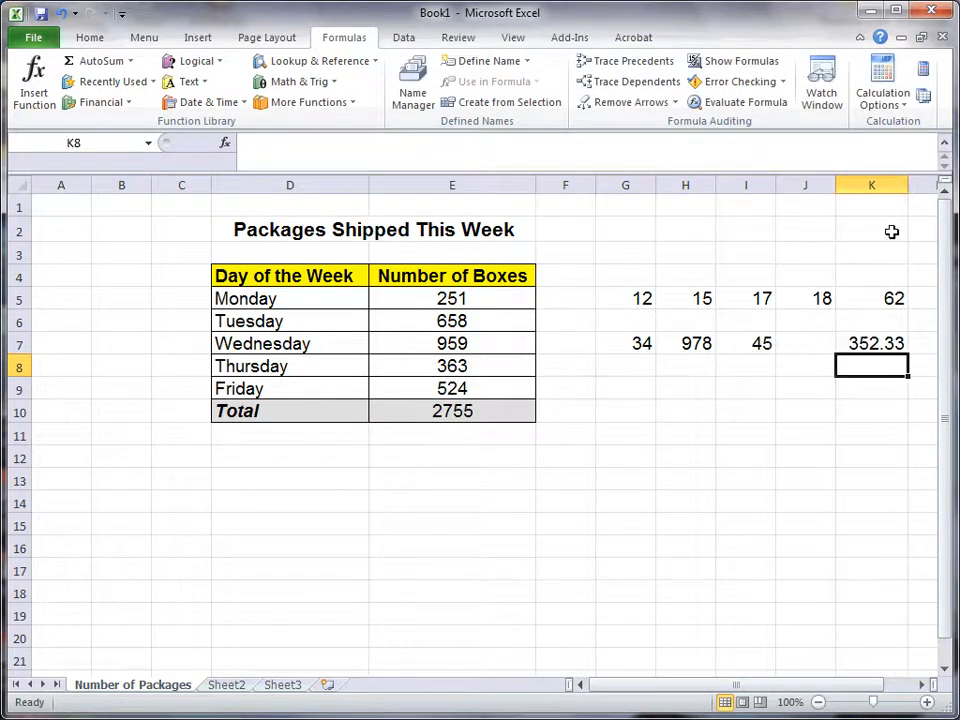
left_click(849, 341)
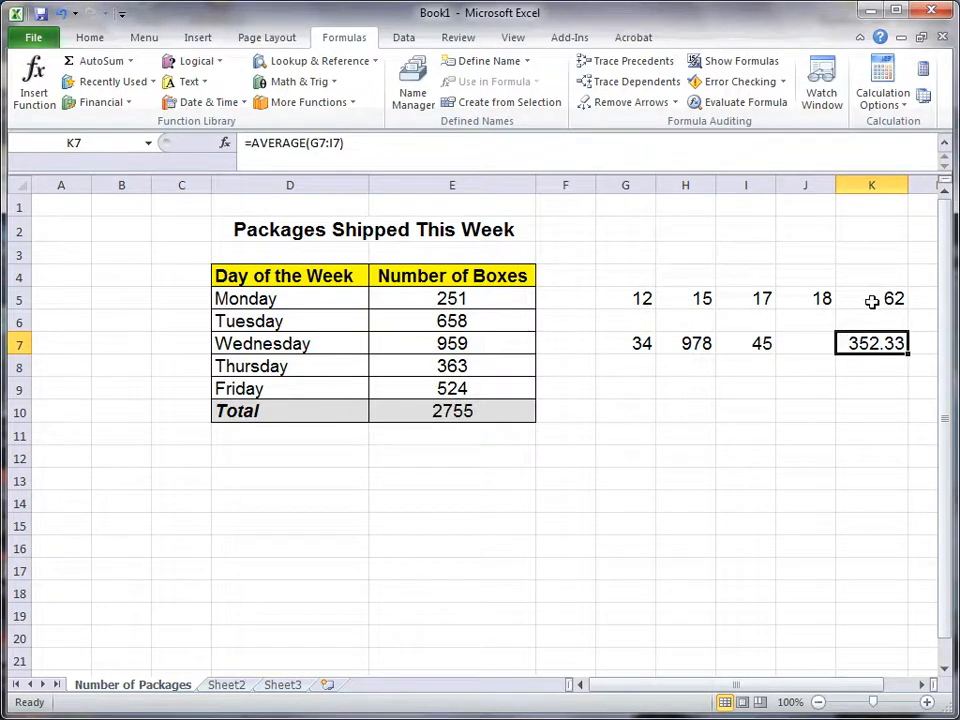
left_click(853, 297)
left_click(90, 40)
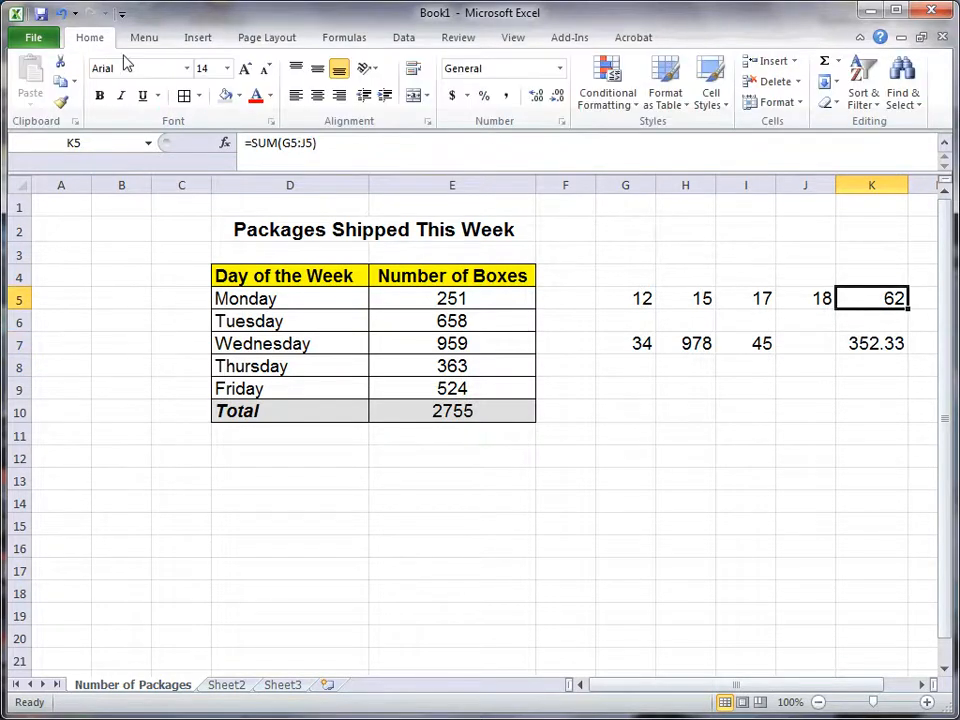
Step: Show the average in K7 with three decimal places, widening column K and narrowing column J to fit it
left_click(855, 346)
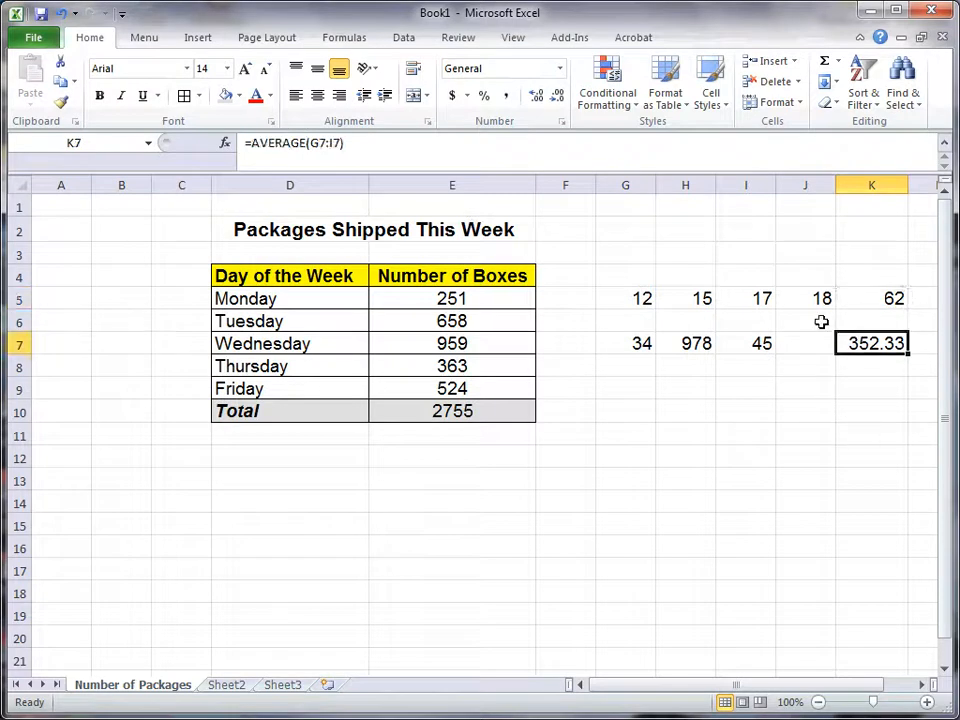
left_click(537, 100)
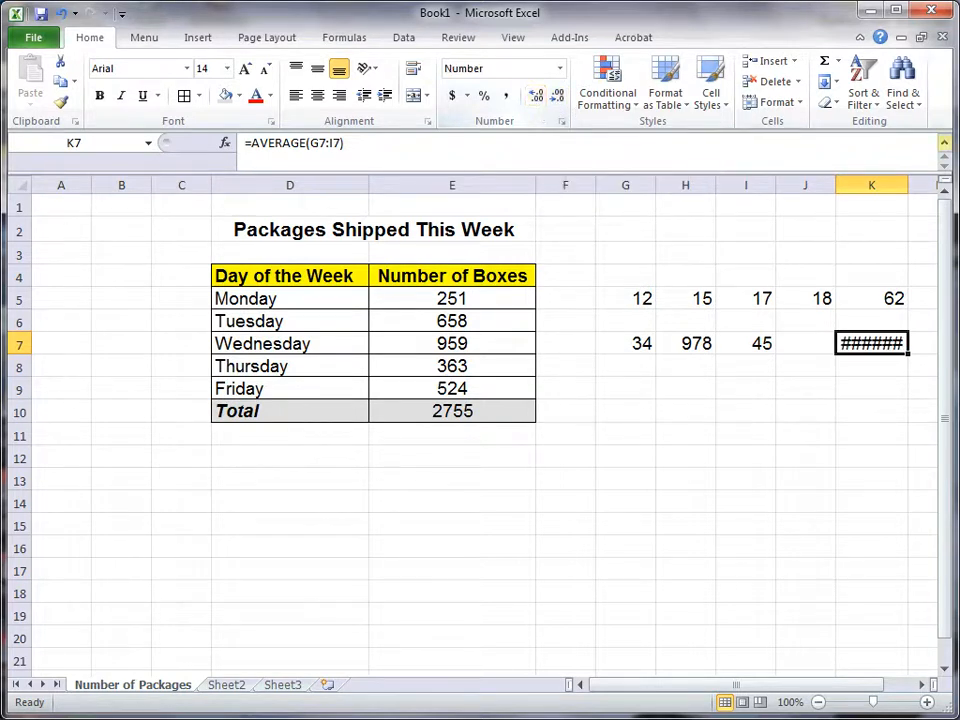
left_click_drag(908, 180, 930, 180)
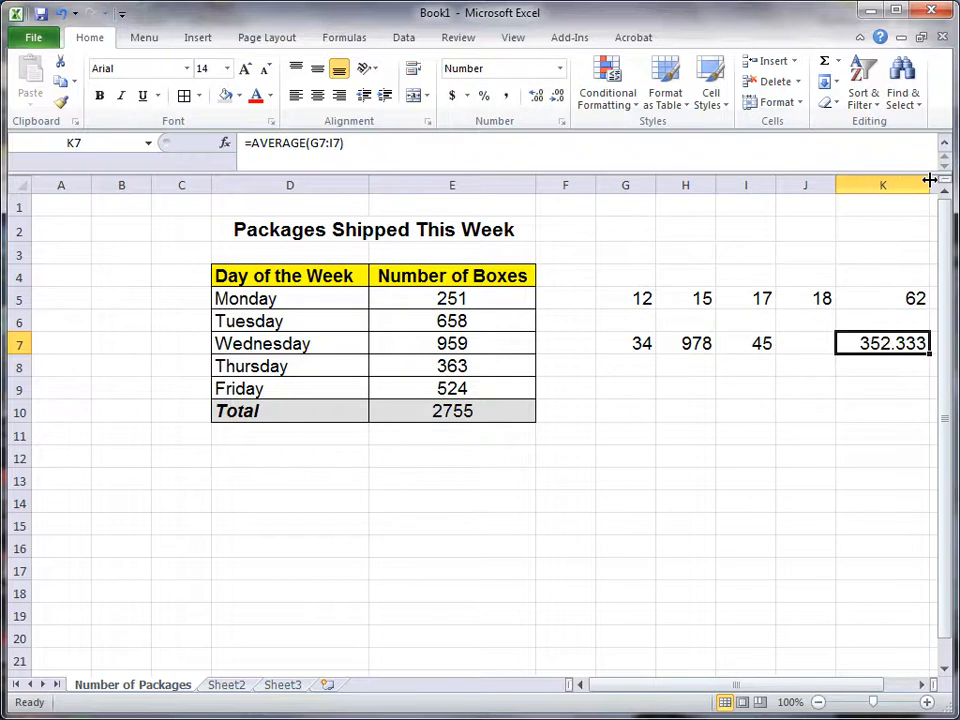
left_click_drag(836, 184, 818, 185)
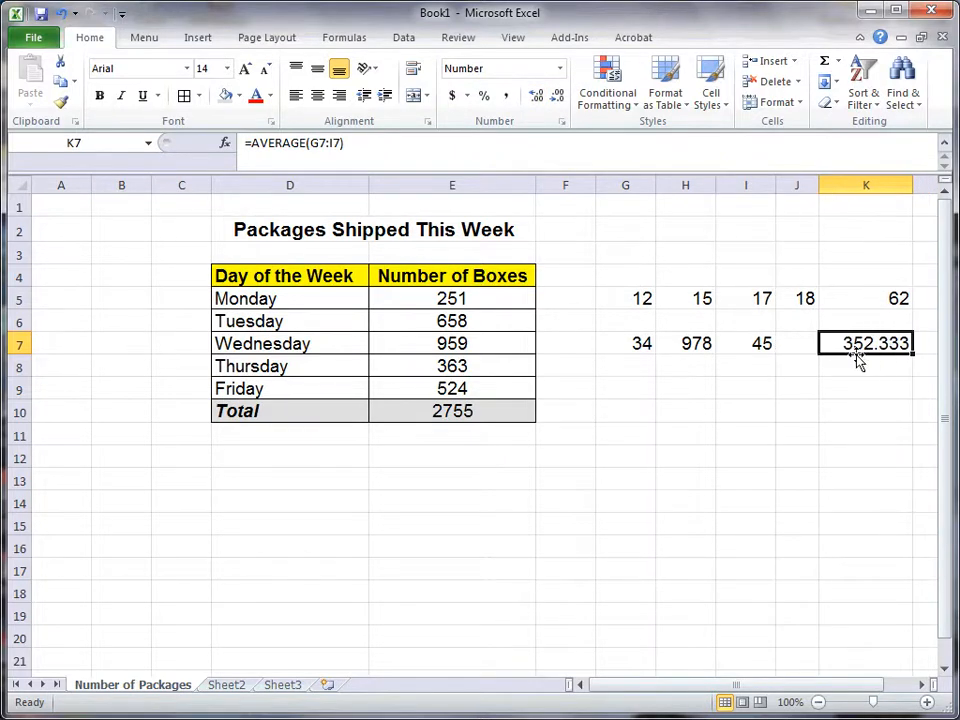
Step: Try more and fewer decimal places for the average in K7, ending with one decimal place
left_click(535, 98)
left_click(533, 100)
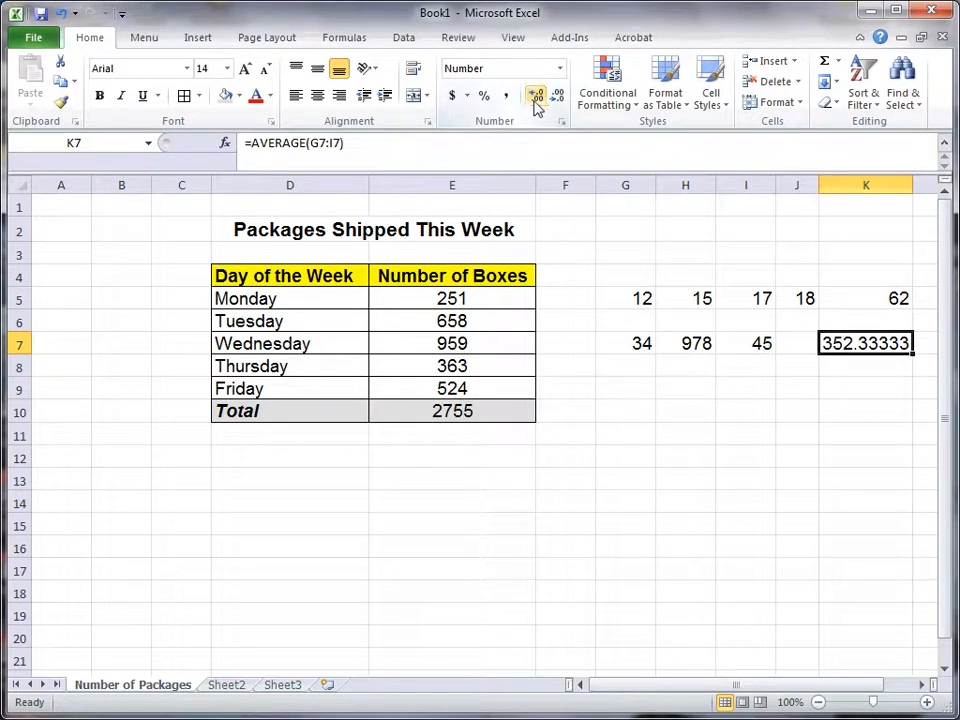
left_click(552, 101)
left_click(552, 101)
left_click(552, 101)
left_click(552, 101)
left_click(553, 101)
left_click(538, 98)
left_click(538, 98)
left_click(538, 98)
left_click(556, 100)
left_click(556, 100)
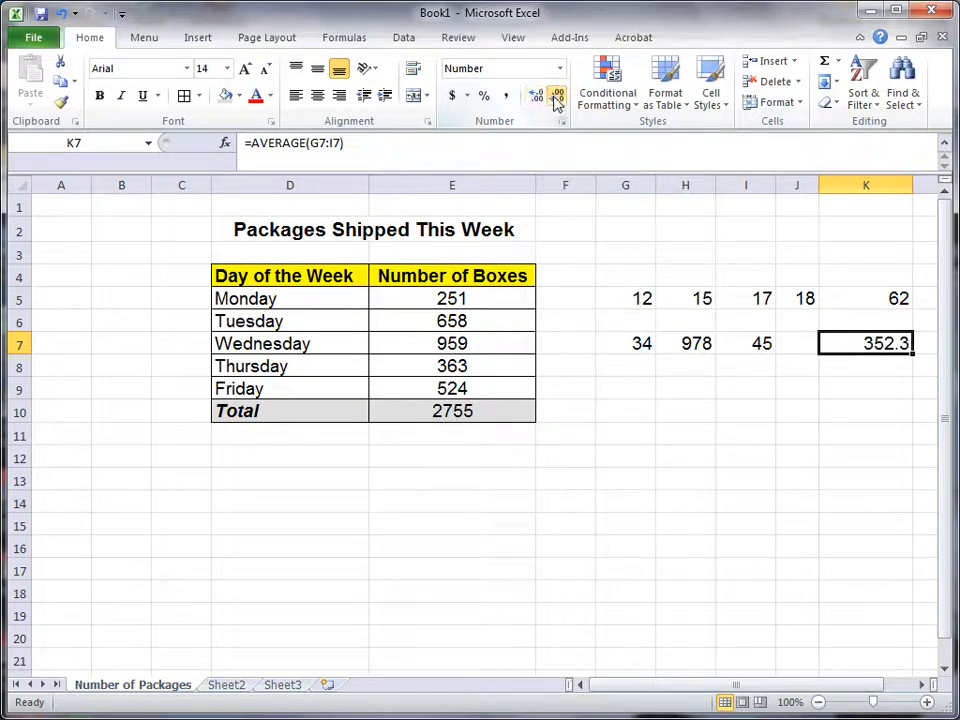
Step: Enter the numbers 34, 978 and 45 in cells G9, H9 and I9
left_click(745, 410)
left_click(651, 391)
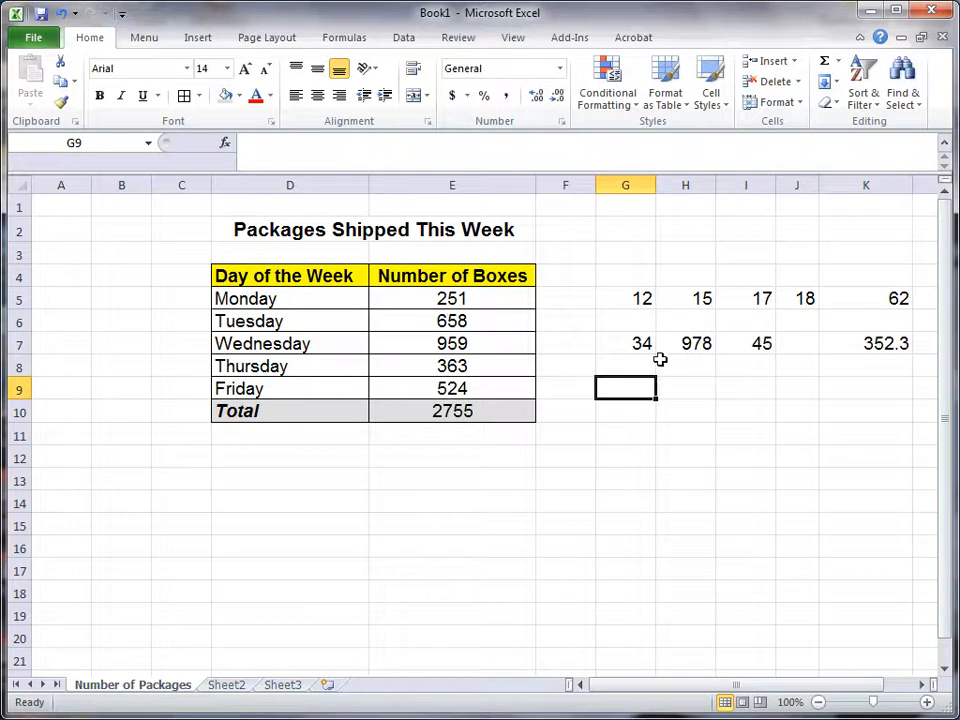
type("34")
key("Tab")
type("978")
key("Tab")
type("45")
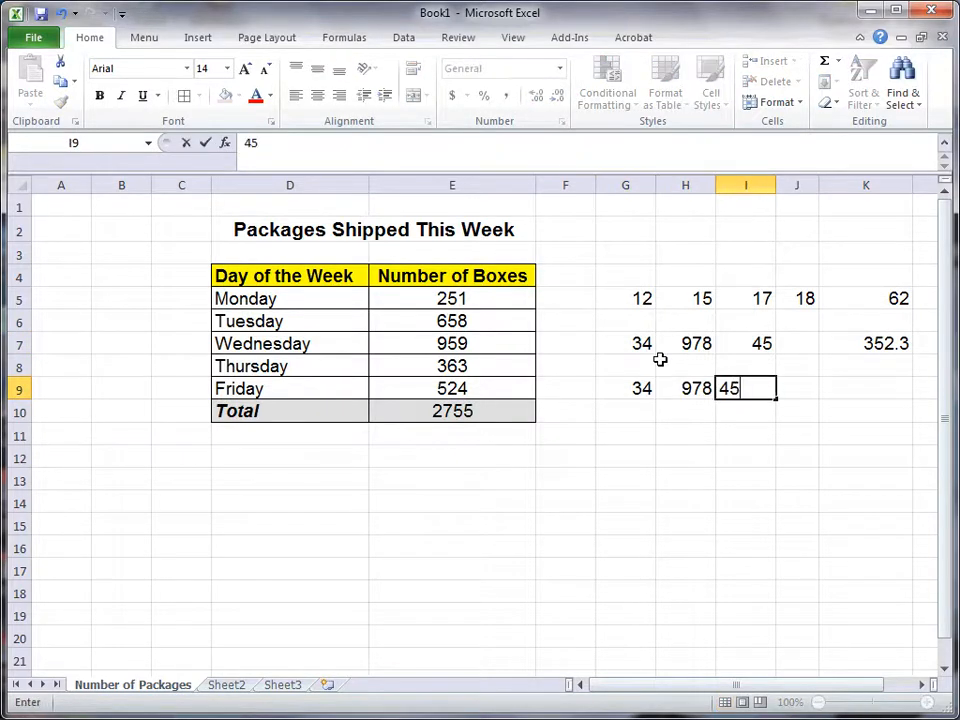
key("Tab")
type("q")
key("Tab")
key("shift+Tab")
key("Delete")
key("Tab")
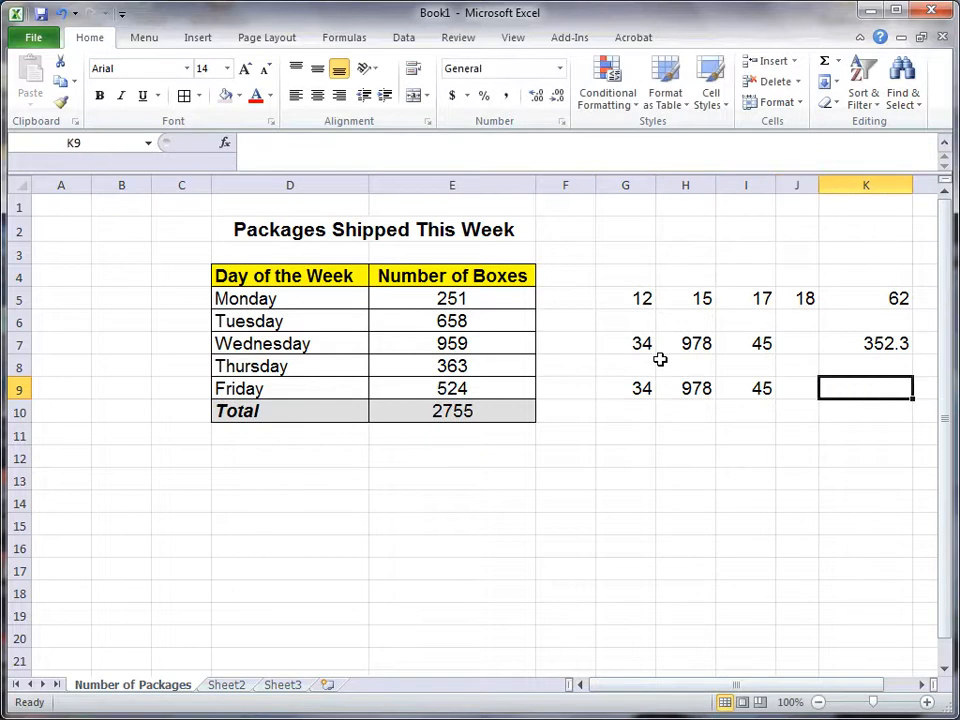
Step: Calculate the average of only cells G9 and I9 in cell K9 with a comma-separated AVERAGE formula
type("=average")
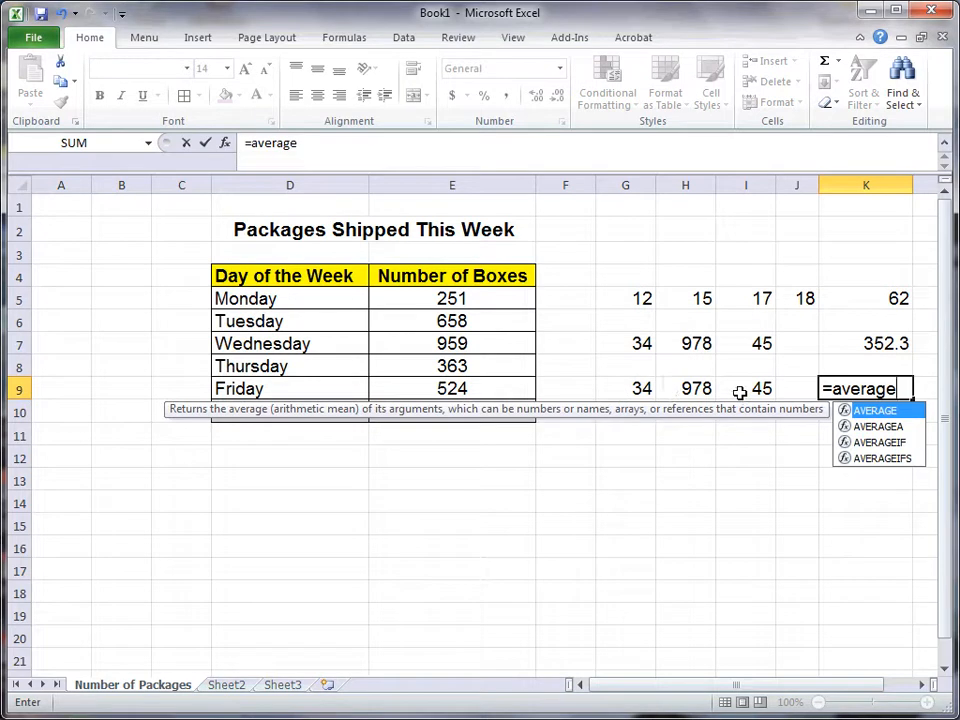
type("(")
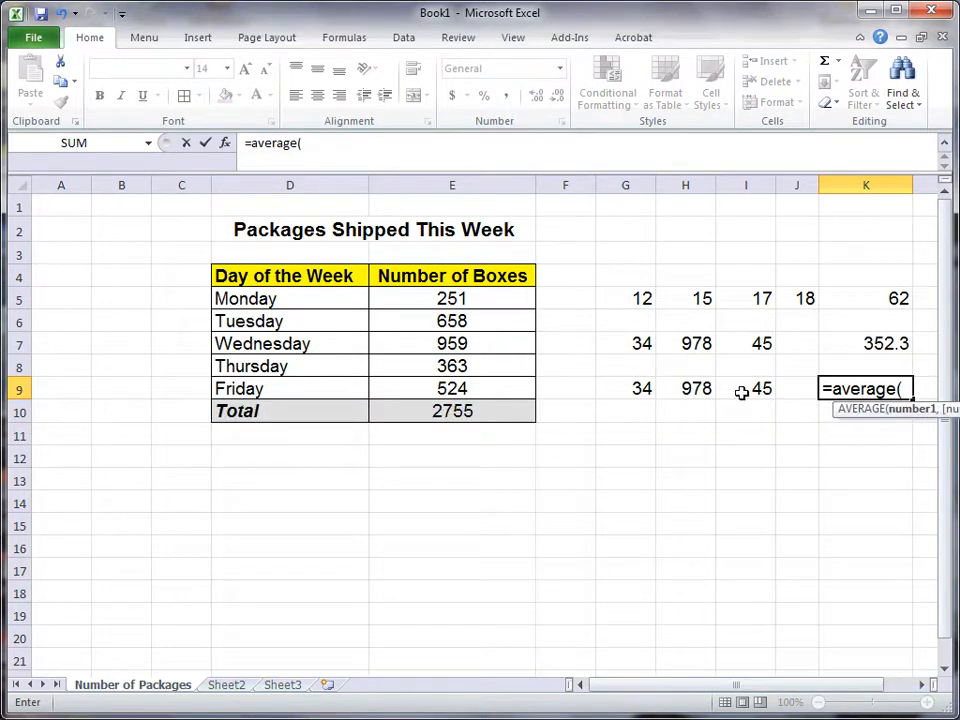
left_click(623, 390)
type(",")
left_click(732, 388)
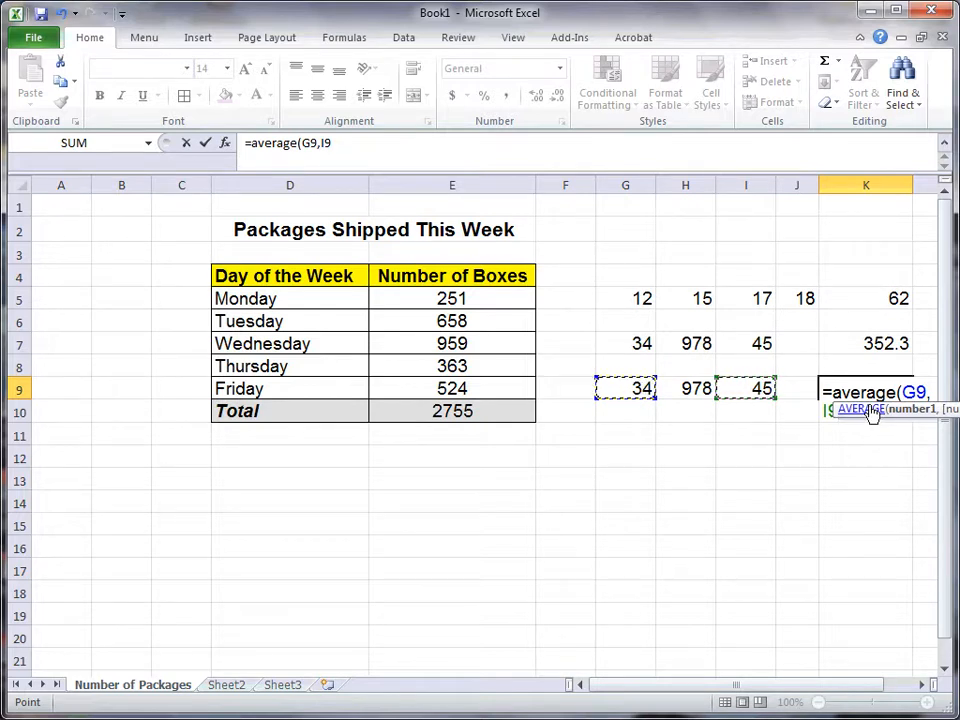
key("Return")
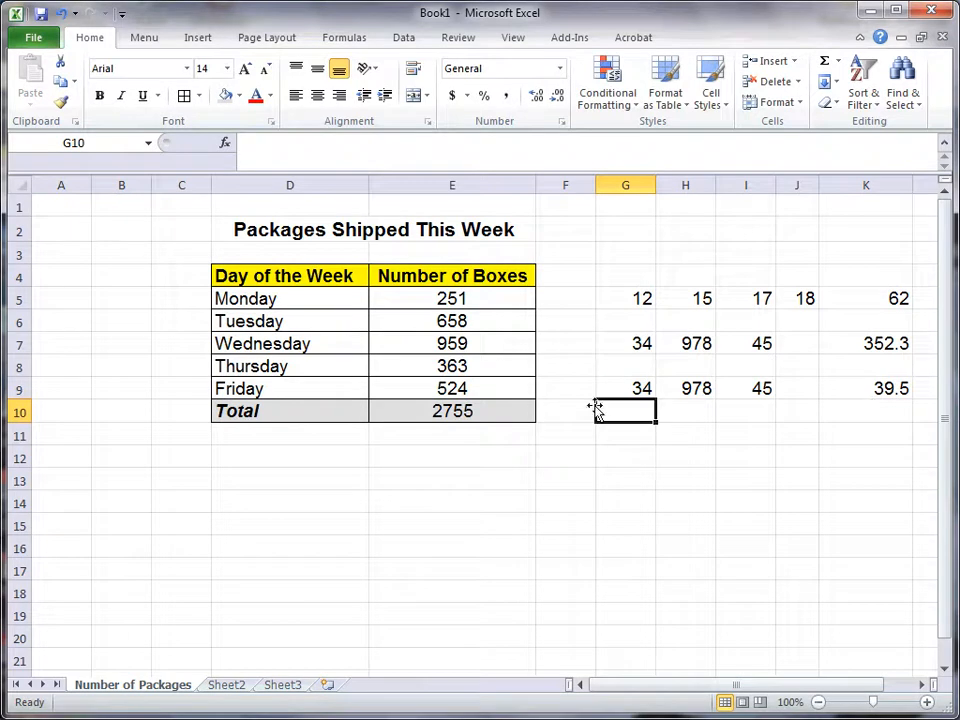
left_click(640, 385)
left_click(754, 388)
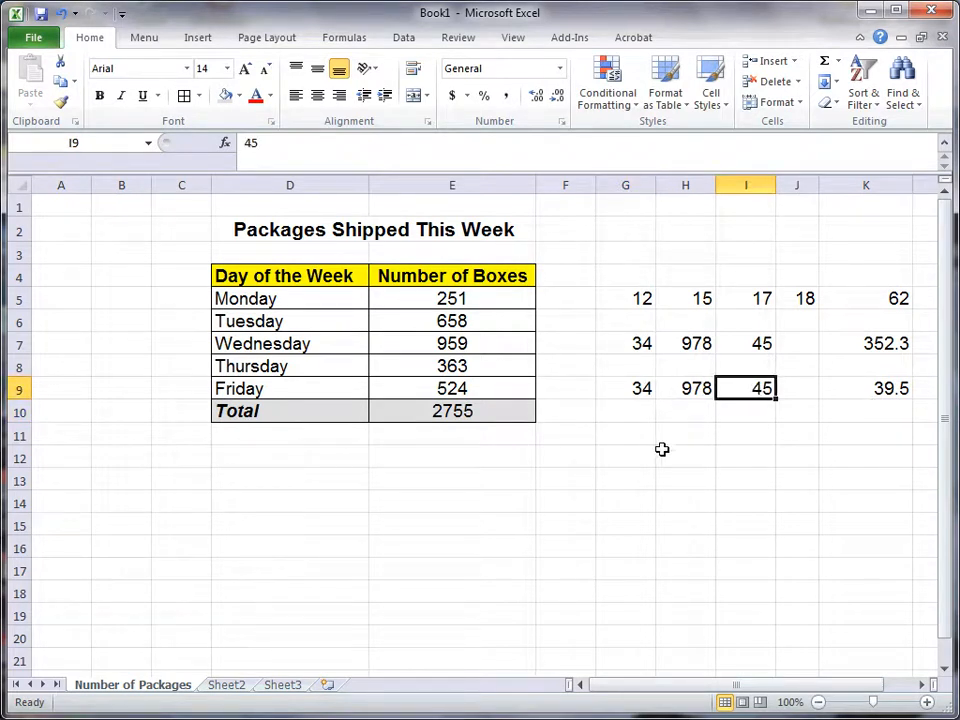
Step: Calculate the average of the scattered cells G9, H7, J5 and K5 in cell I13 with an AVERAGE formula
left_click(727, 476)
type("=average(")
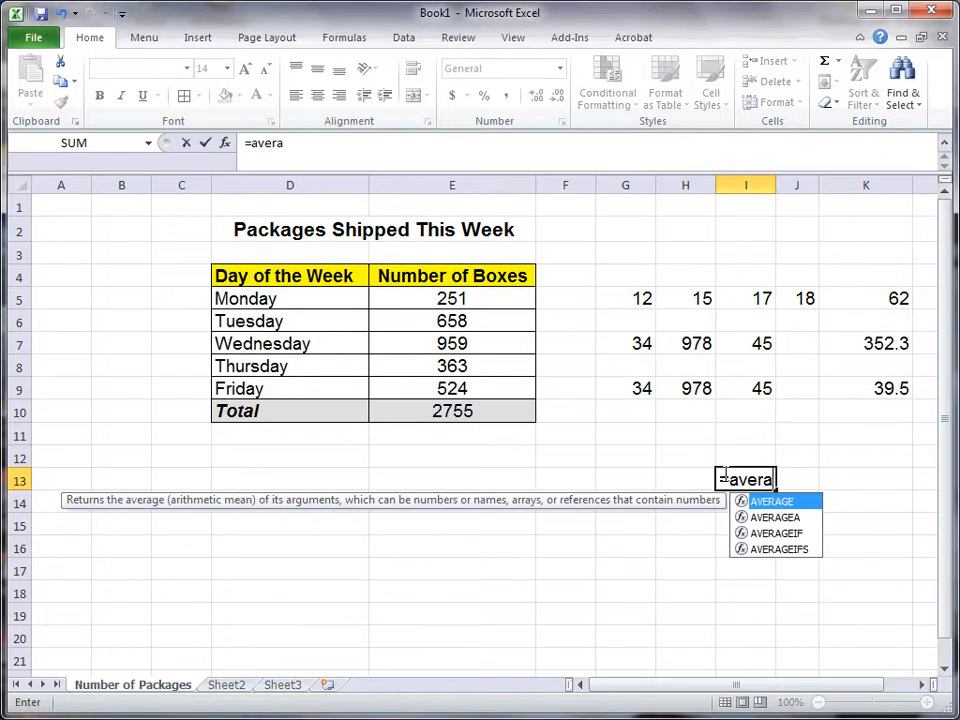
left_click(622, 388)
type(",")
left_click(673, 346)
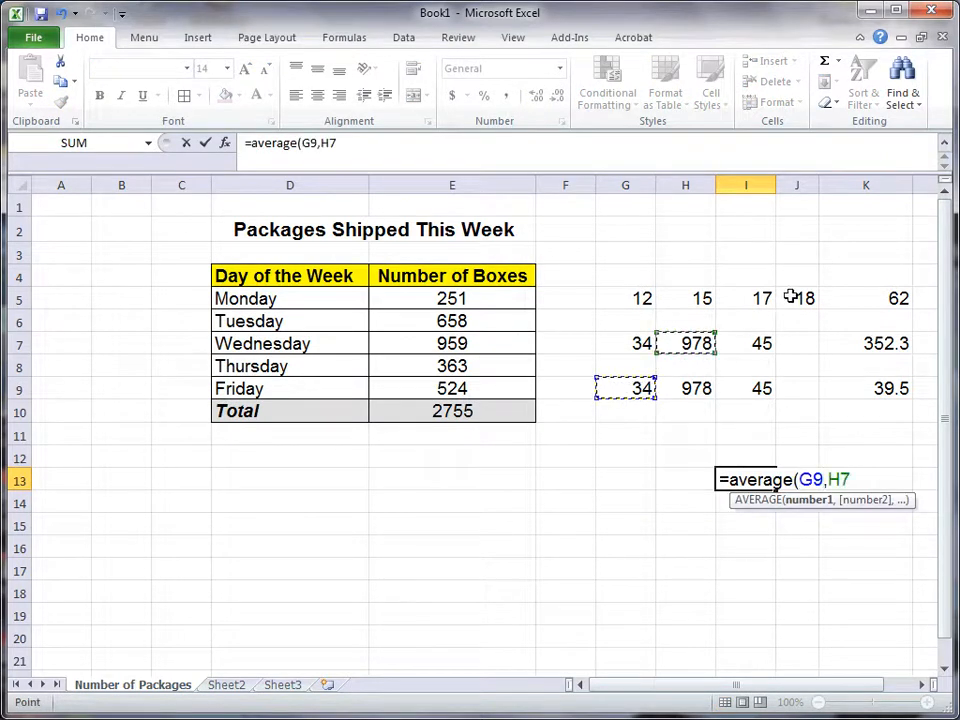
type(",")
left_click(792, 298)
type(",")
left_click(881, 300)
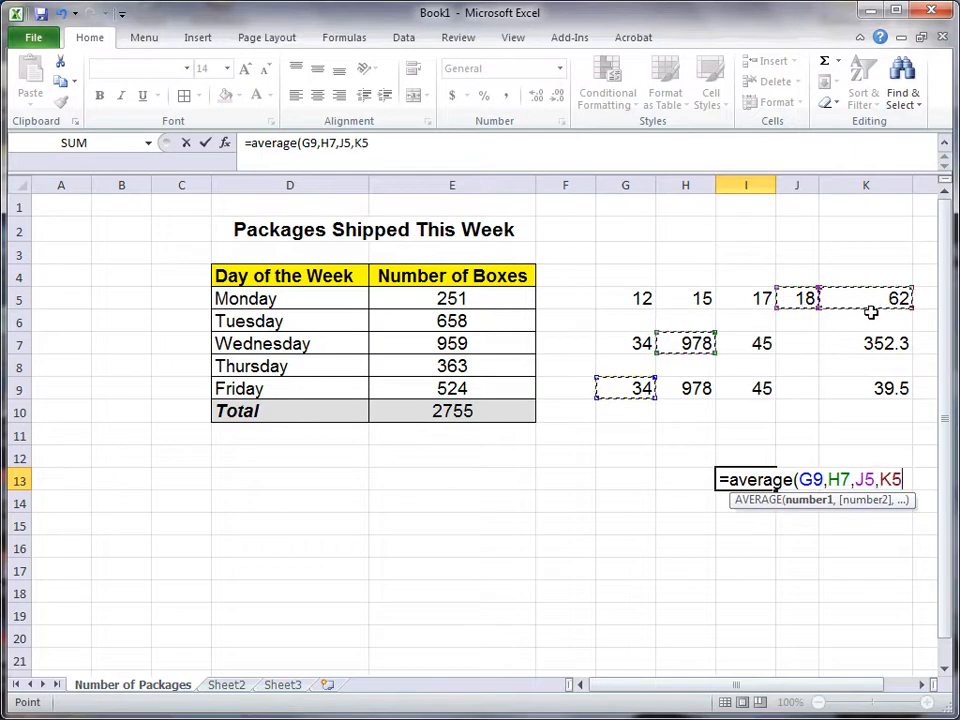
key("Return")
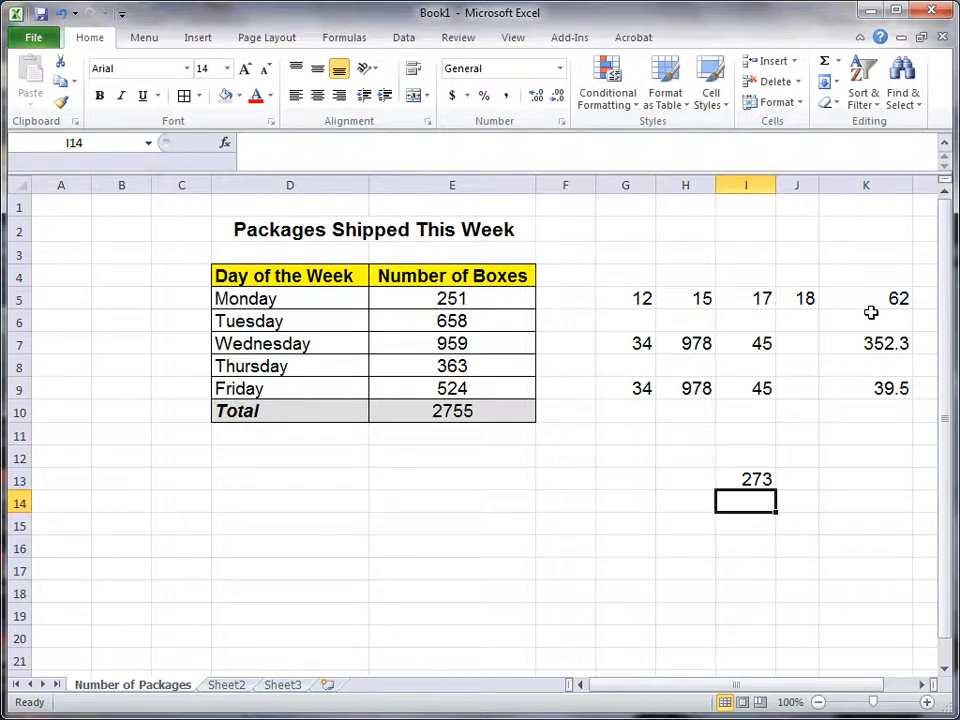
Step: Clear all the practice numbers and formulas from the range G5:K14
left_click_drag(628, 302, 857, 505)
key("Delete")
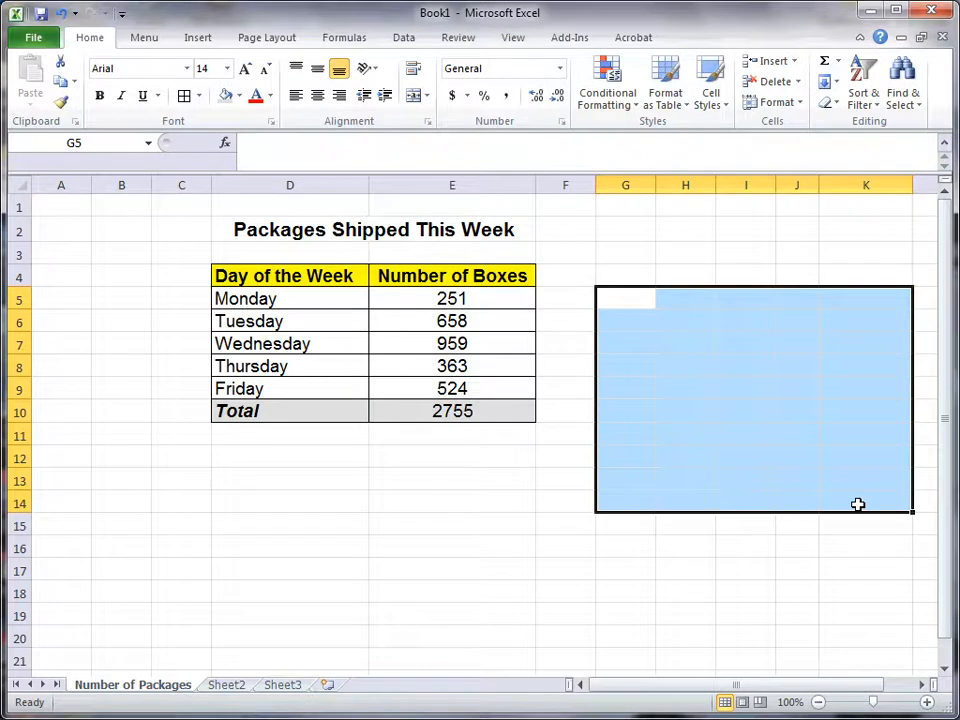
left_click(852, 502)
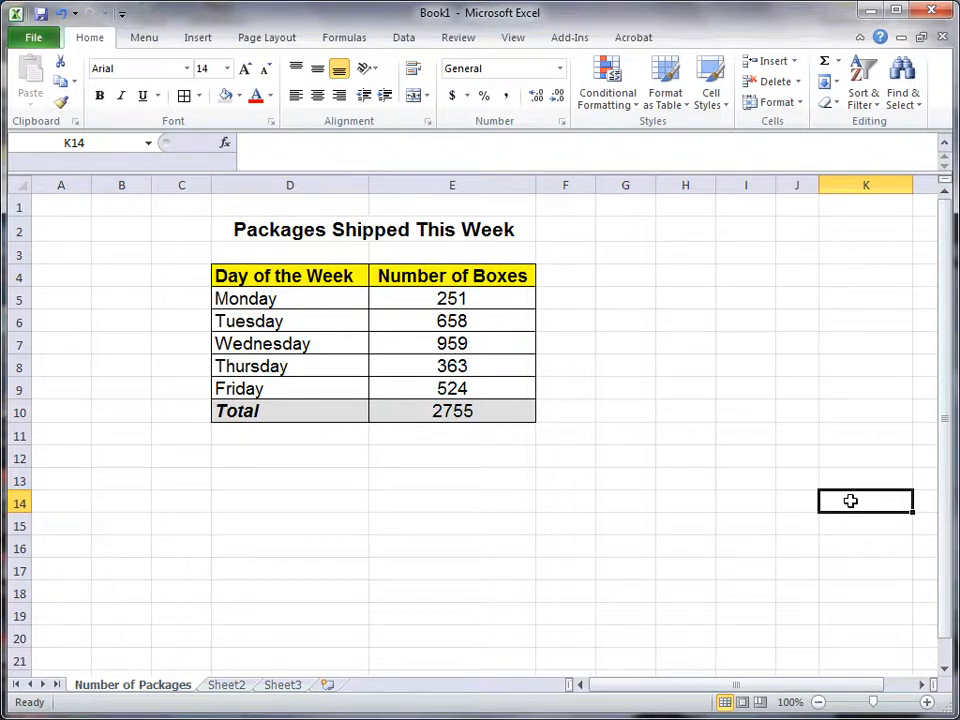
Step: Insert a 3-D clustered column chart of the weekday box numbers in D4:E9, leaving out the Total row
left_click(197, 38)
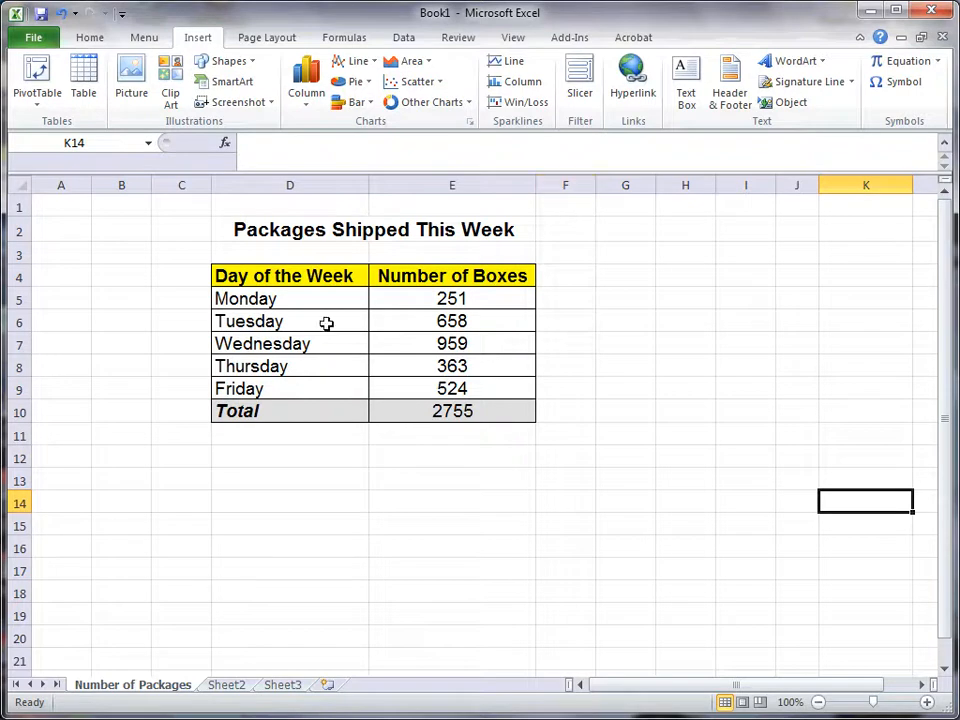
left_click_drag(294, 272, 484, 386)
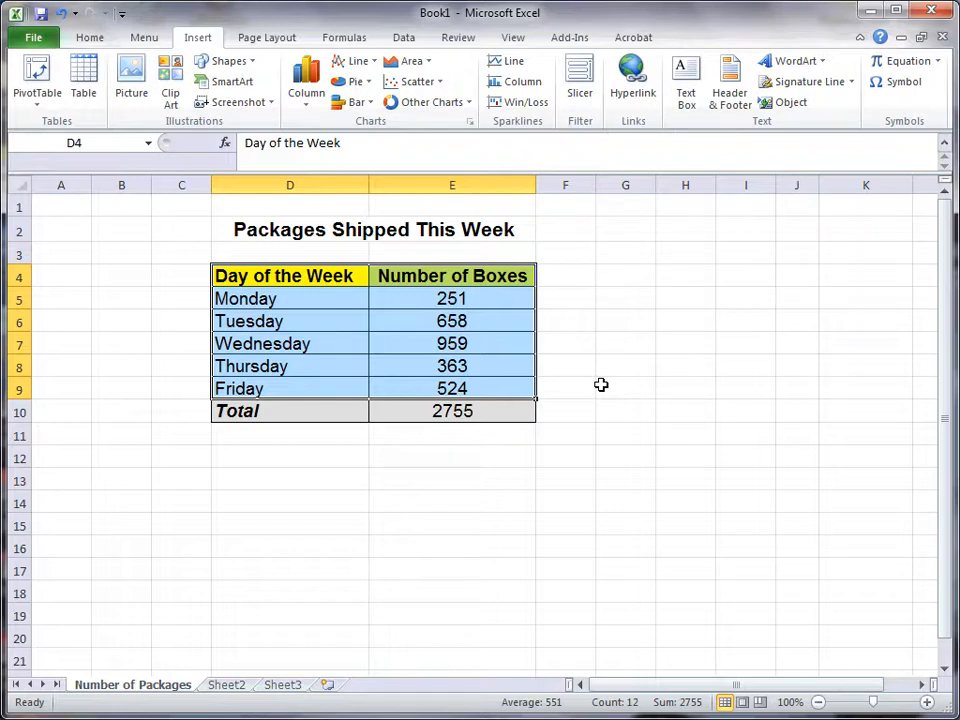
left_click(303, 110)
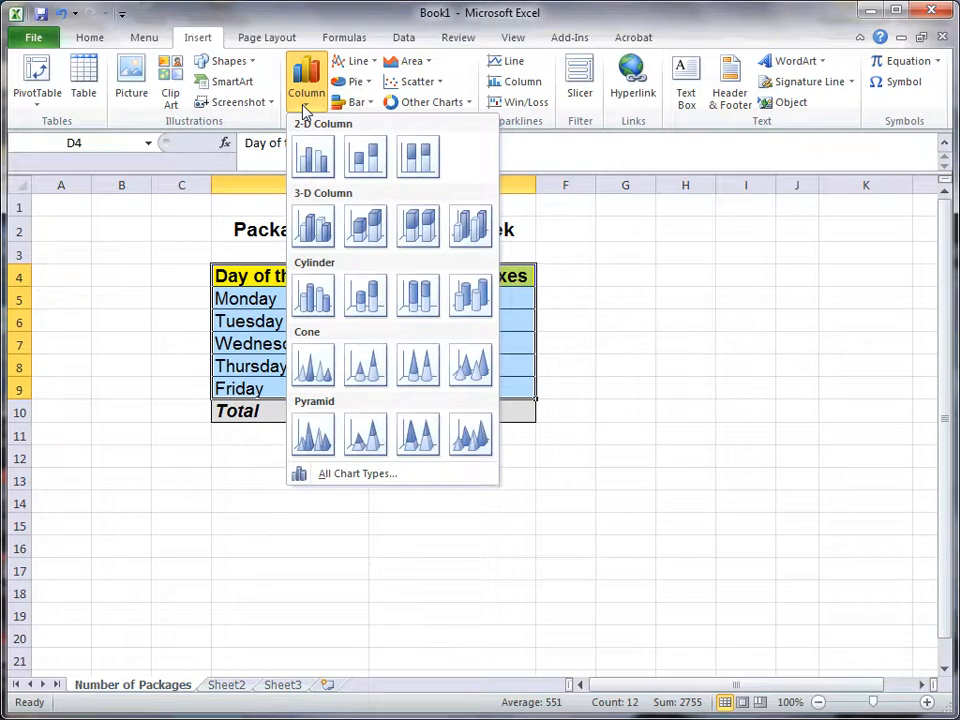
left_click(313, 224)
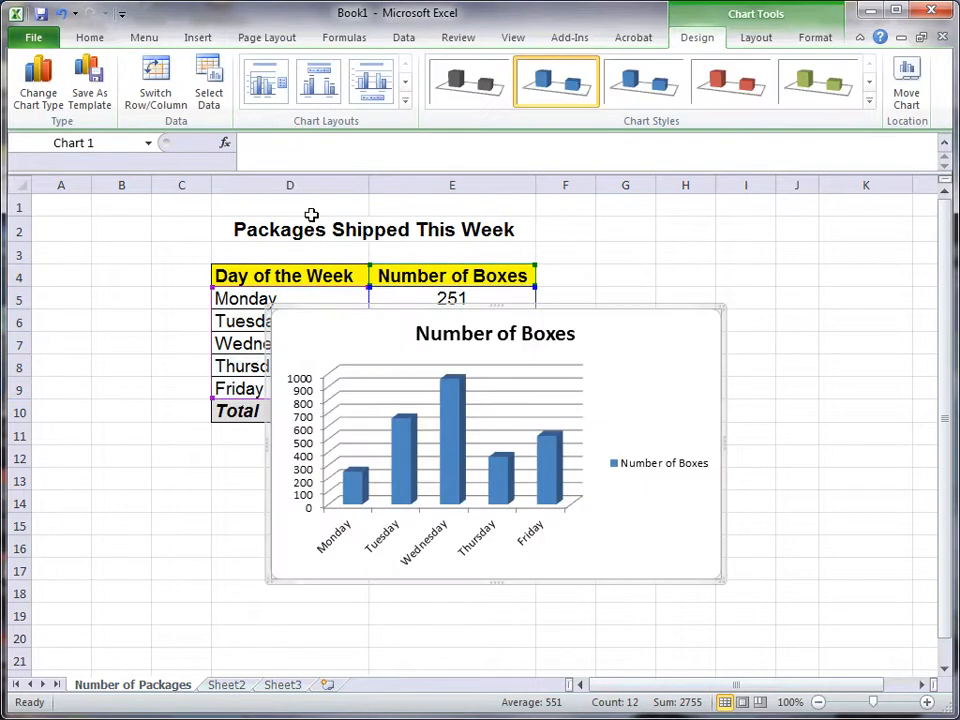
Step: Move the chart down and to the right, off the weekday rows, so it starts near the table's Total row
left_click(431, 456)
left_click_drag(662, 481, 829, 597)
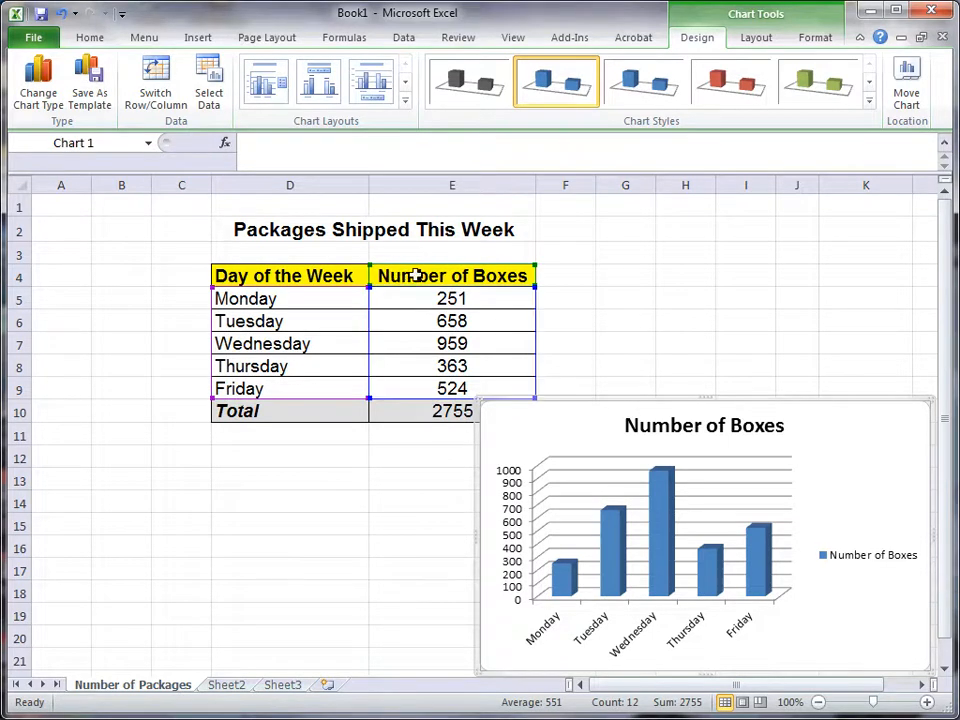
mouse_move(591, 401)
left_mouse_down()
mouse_move(585, 370)
mouse_move(583, 396)
left_mouse_up()
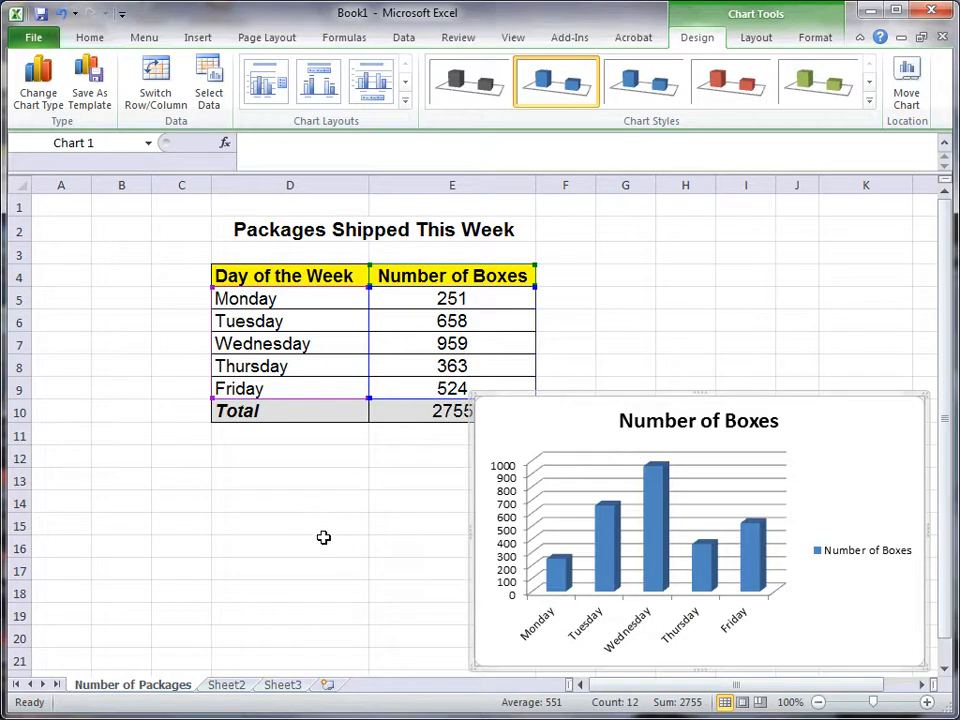
Step: Change the chart title to "Packages Shipped This Week"
left_click(697, 421)
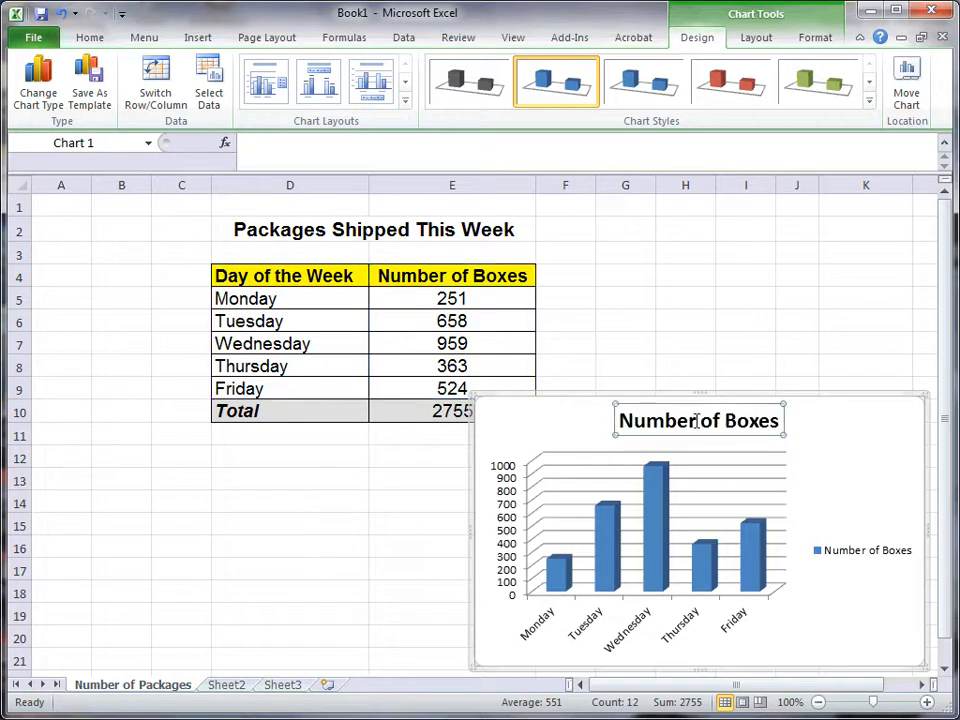
left_click_drag(619, 421, 797, 428)
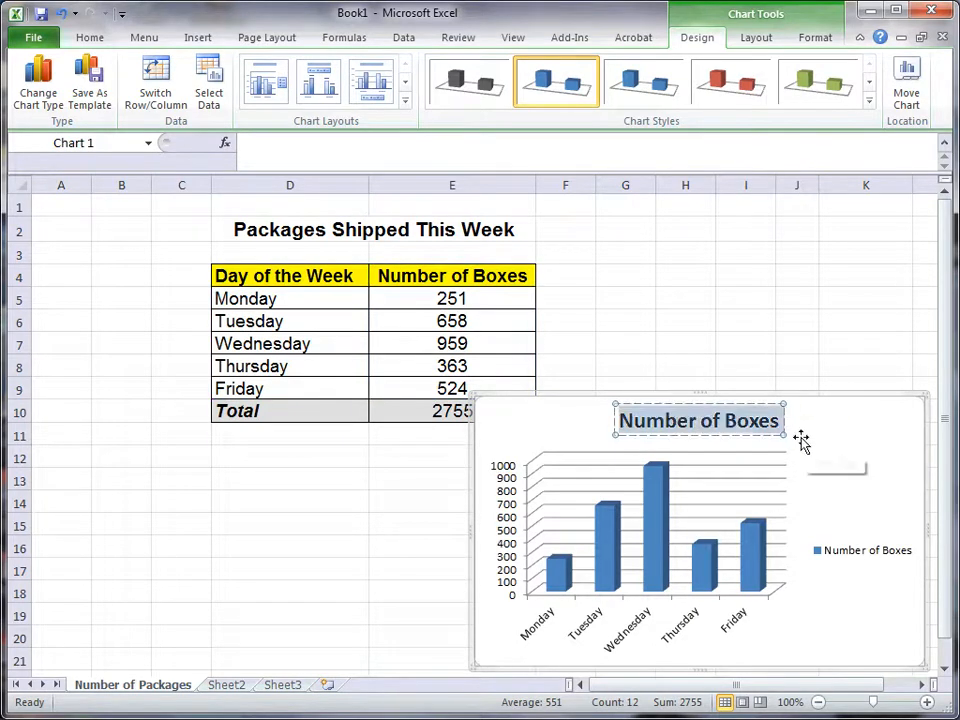
type("Packages Shipped This Week")
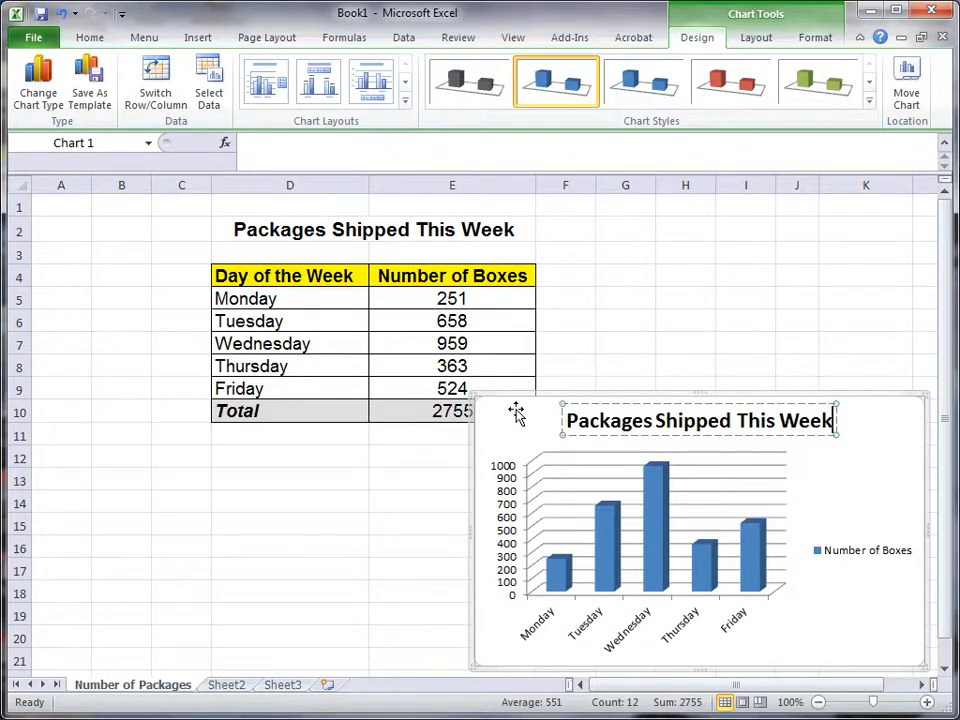
left_click(517, 410)
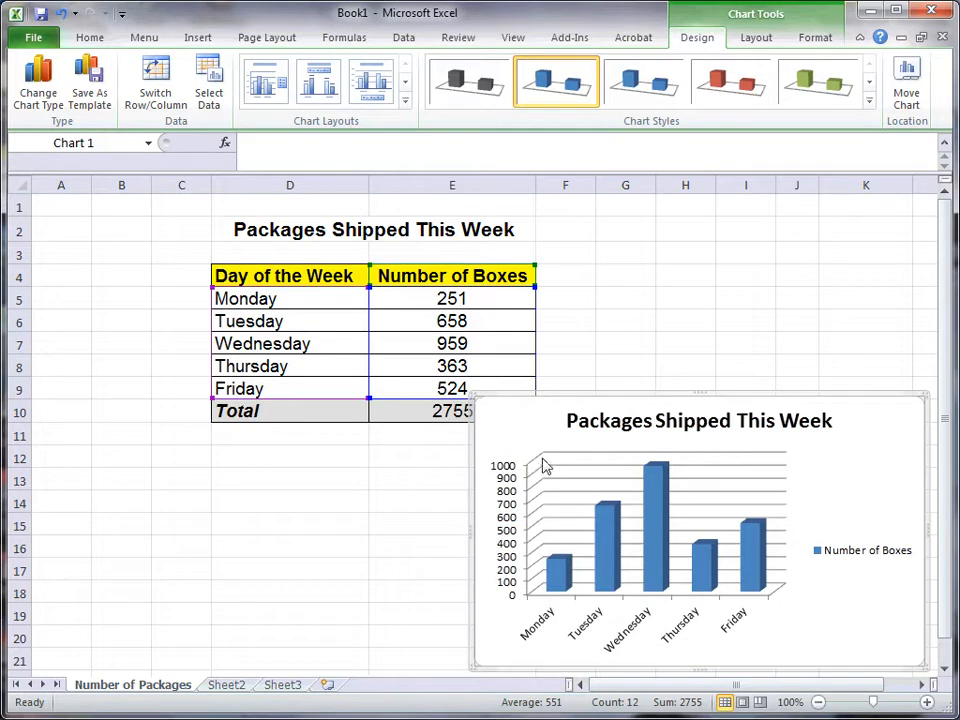
Step: Set Wednesday's number of boxes in cell E7 to 258
left_click(437, 343)
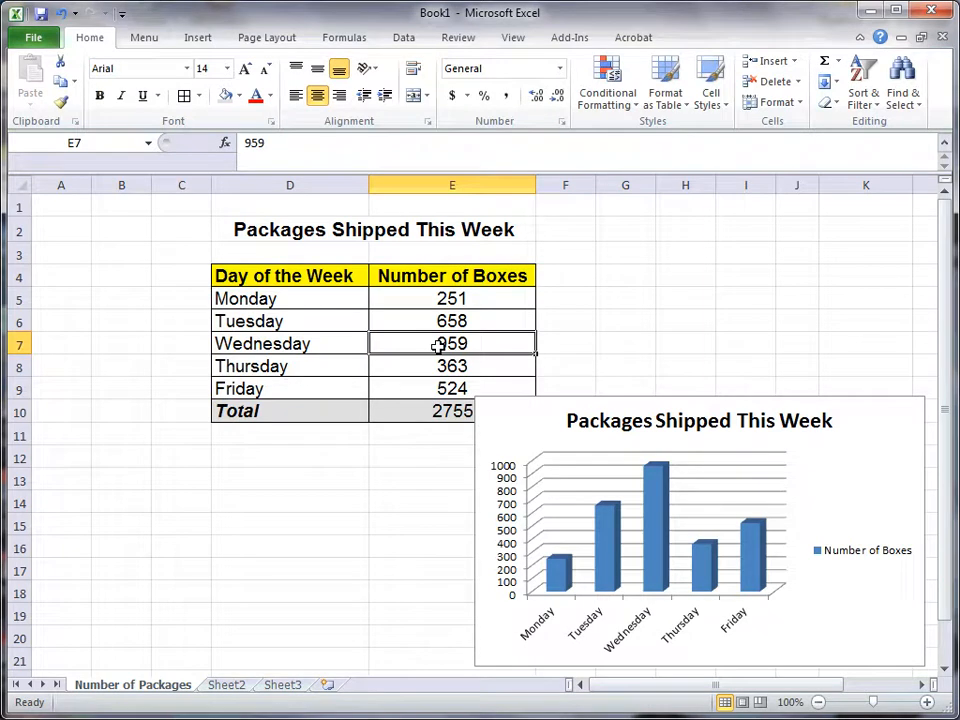
type("258")
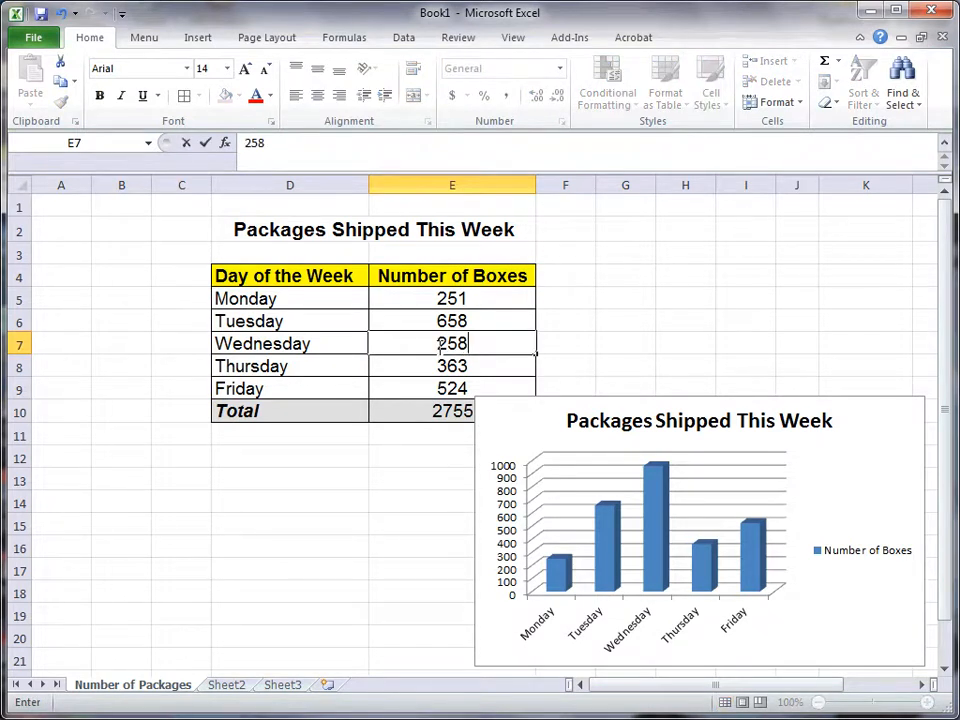
key("Return")
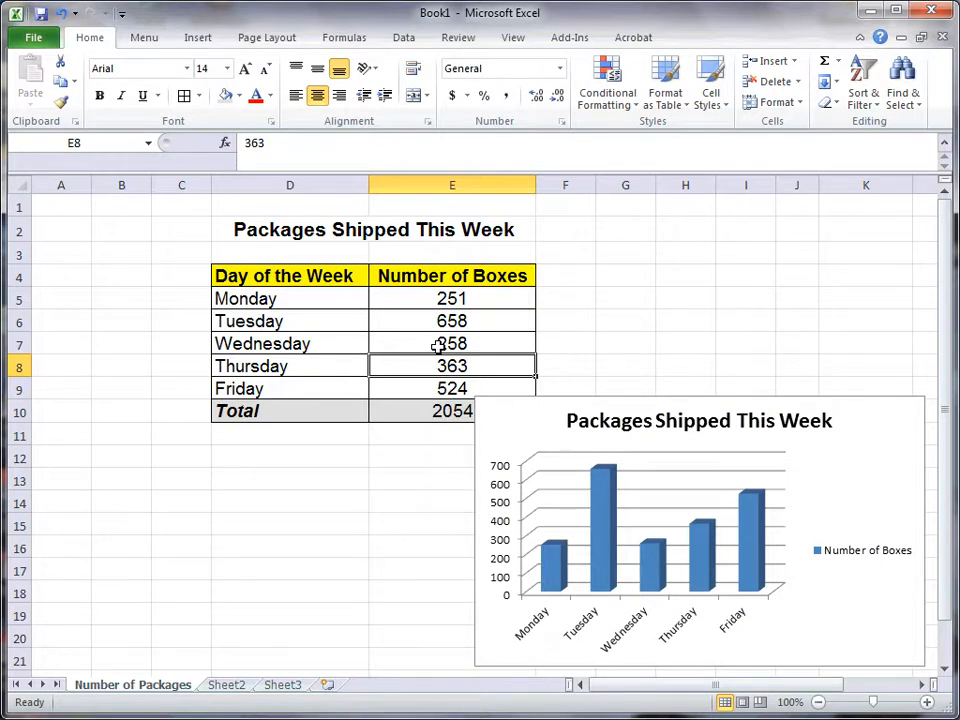
left_click(603, 511)
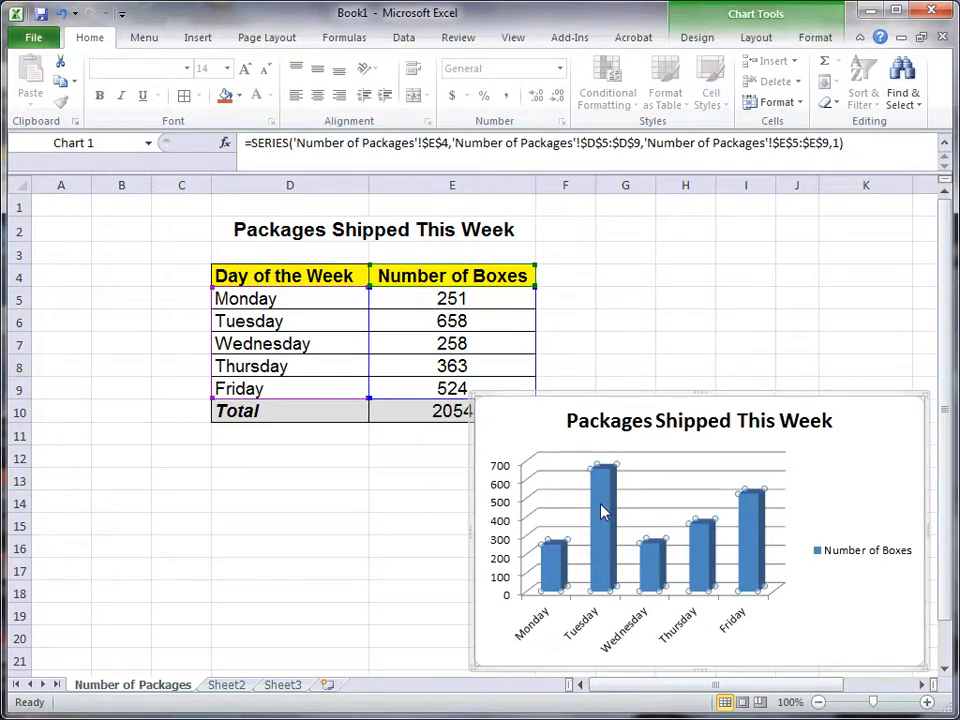
right_click(603, 511)
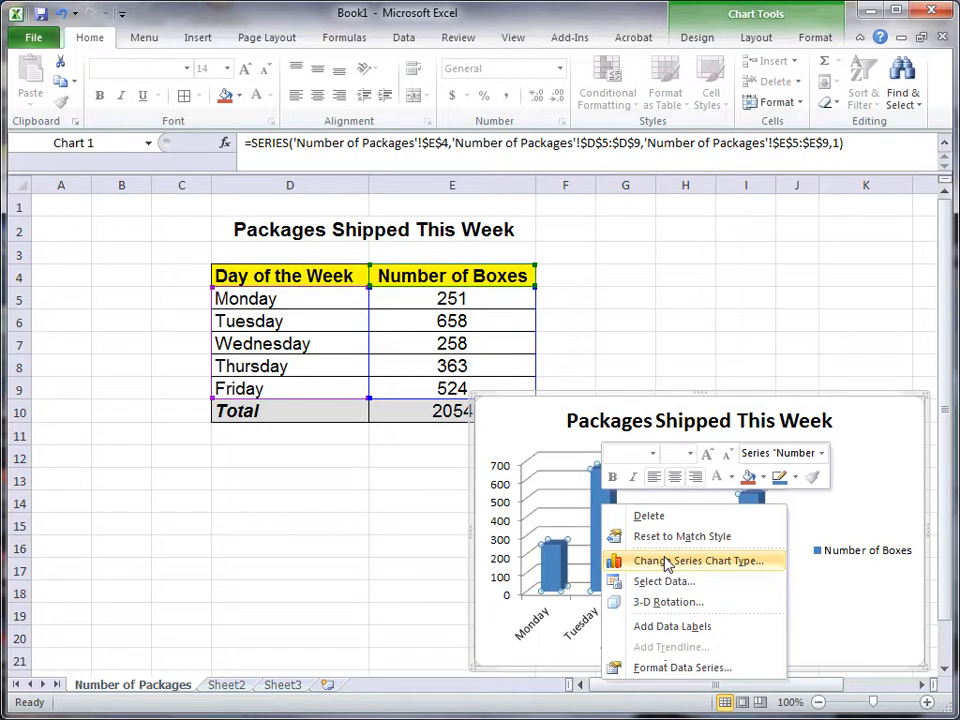
left_click(321, 545)
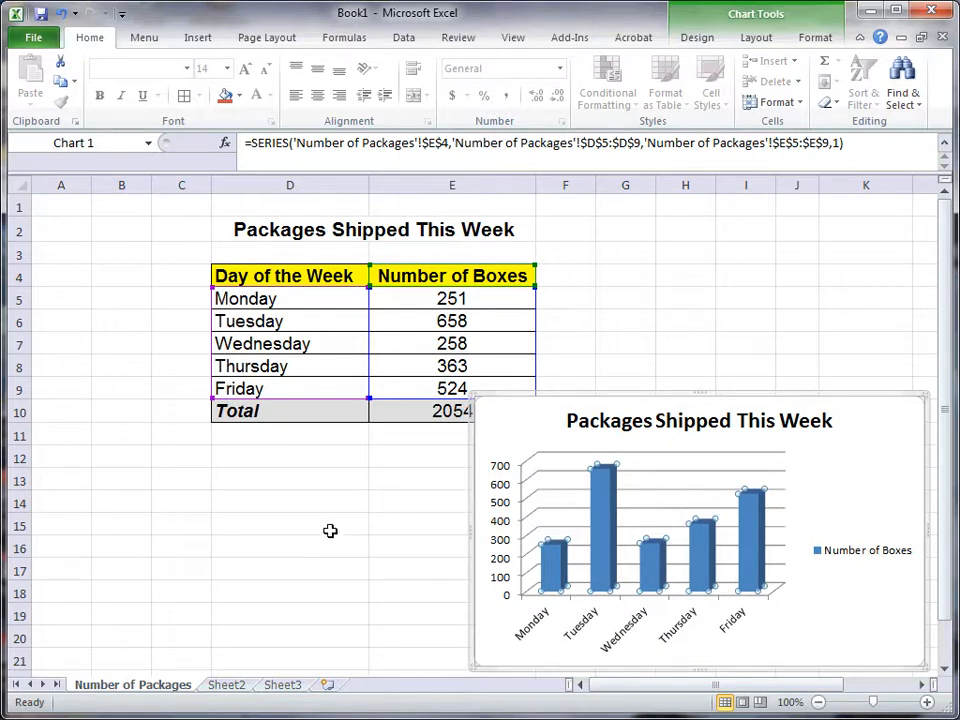
left_click(598, 372)
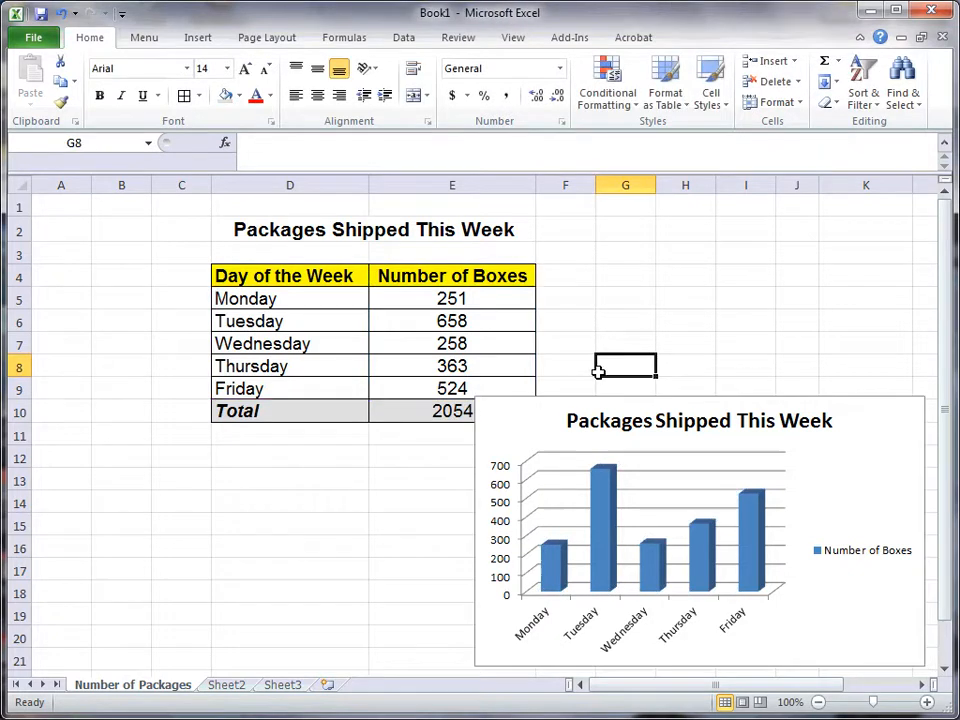
Step: Start saving the workbook in the Documents library with Excel Workbook (*.xlsx) as the file type
left_click(34, 40)
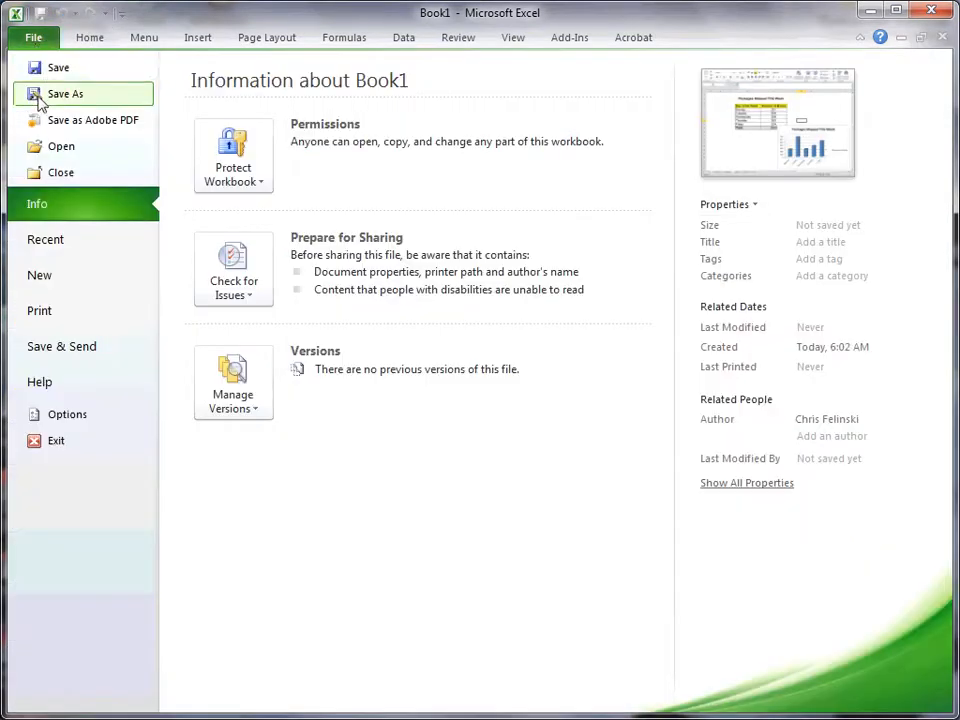
left_click(75, 37)
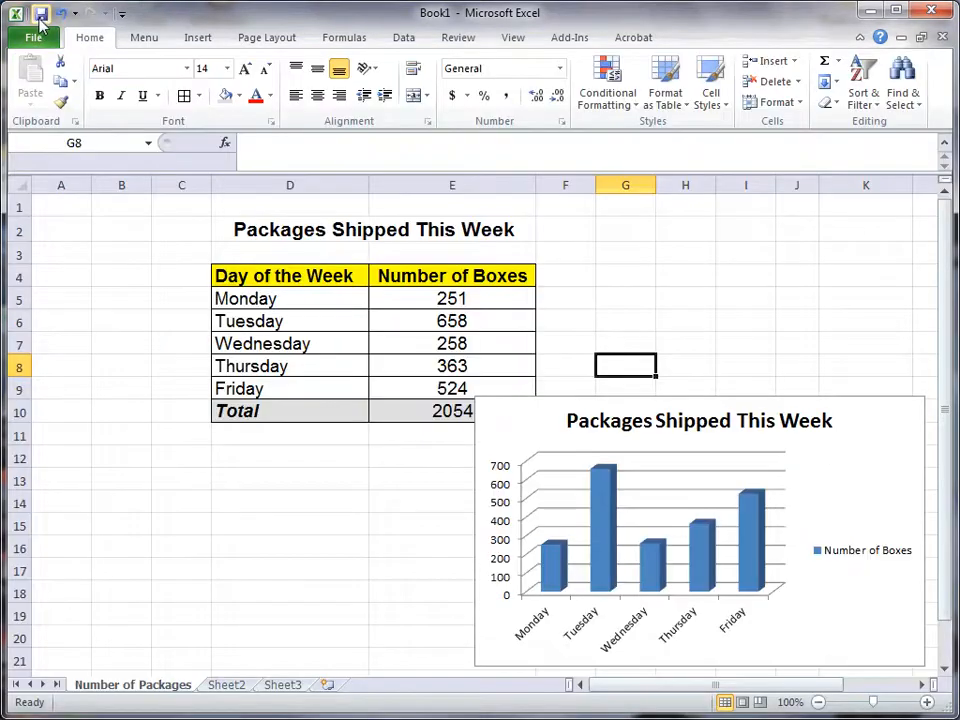
left_click(41, 14)
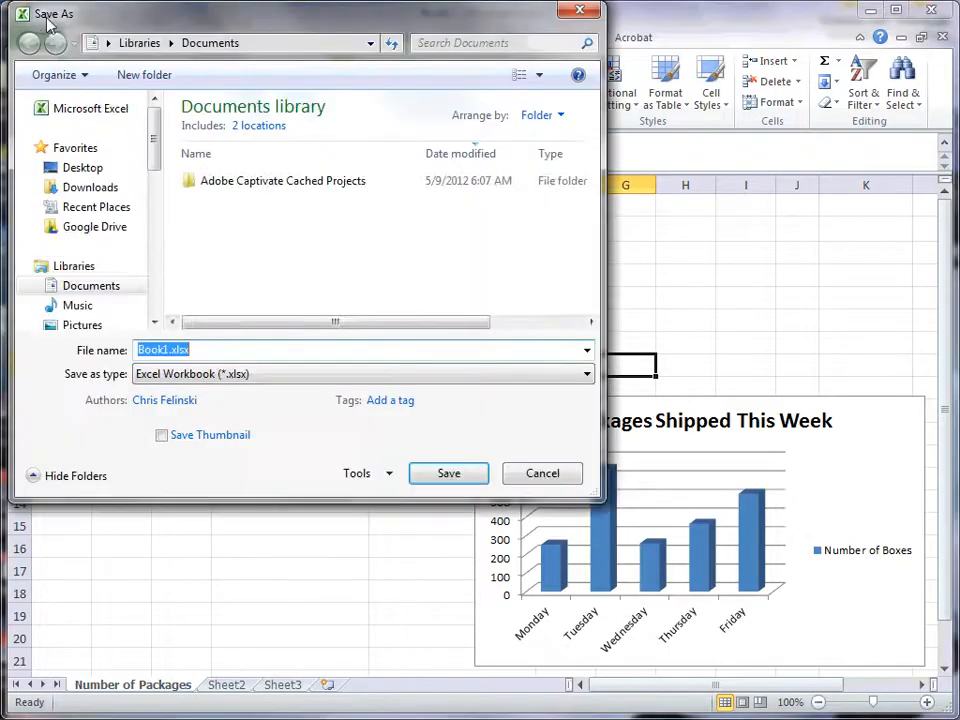
left_click_drag(110, 22, 129, 46)
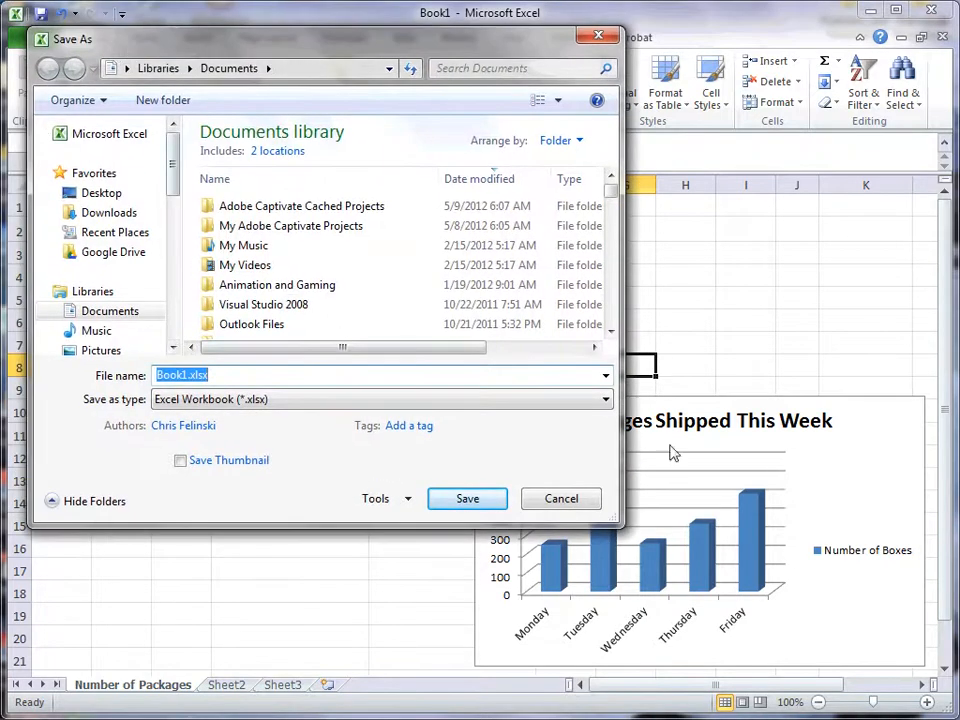
left_click(607, 399)
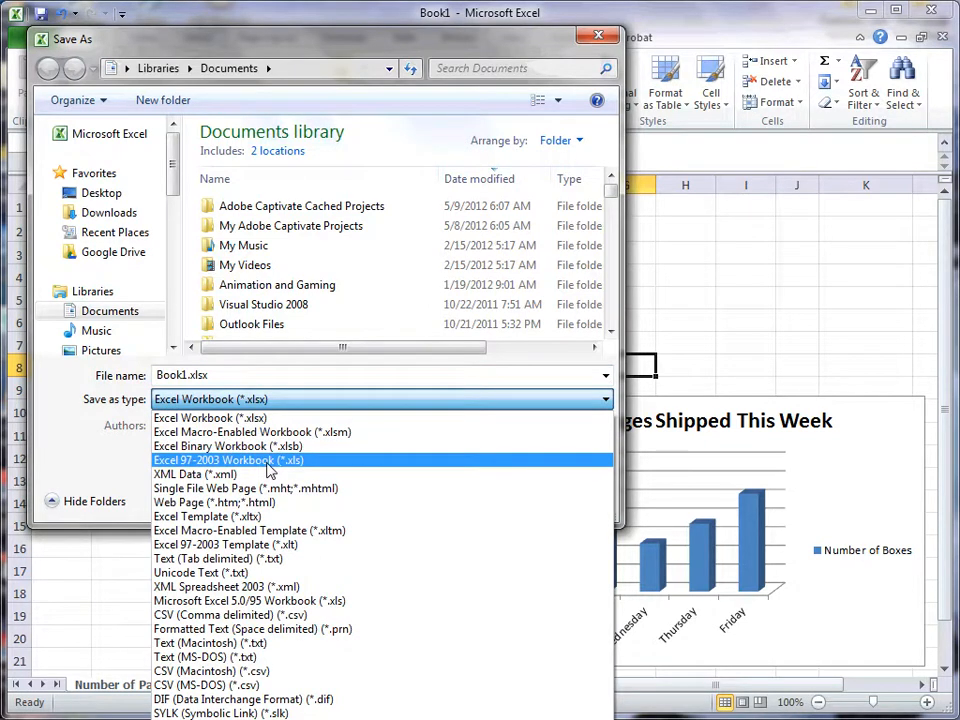
left_click(250, 420)
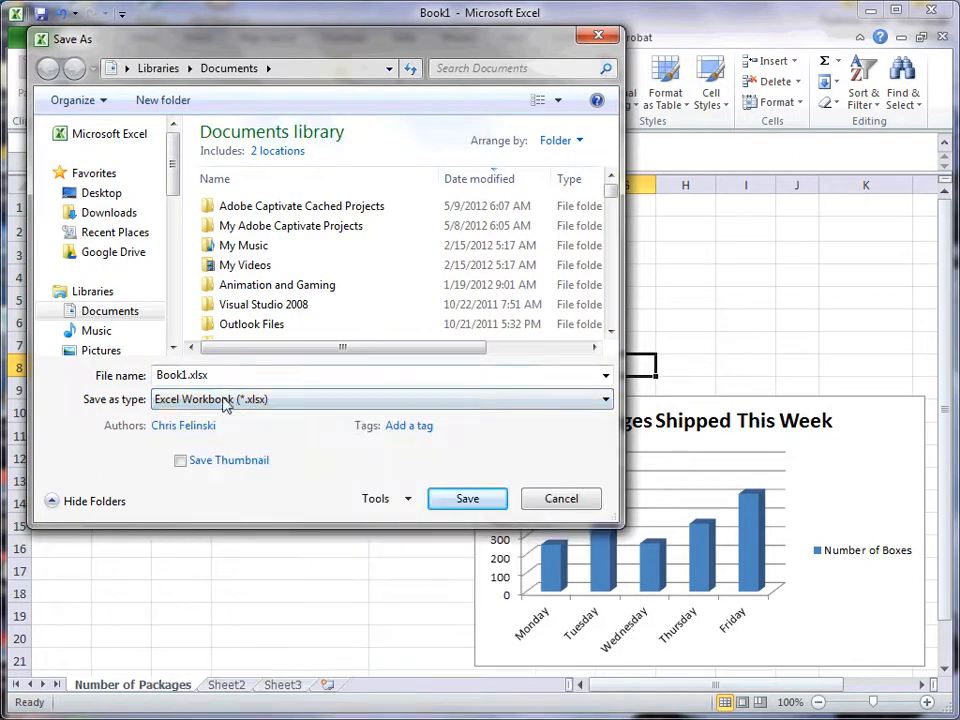
Step: Name the workbook file "Number of Packages.xlsx" for saving
left_click(187, 377)
left_click_drag(187, 377, 79, 359)
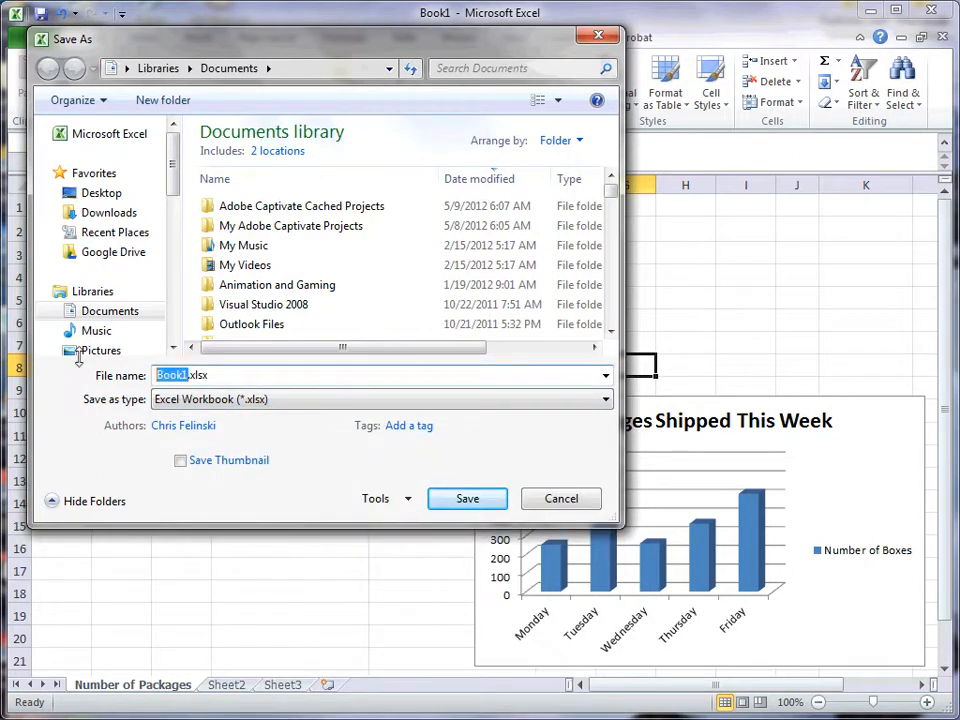
type("Number of ")
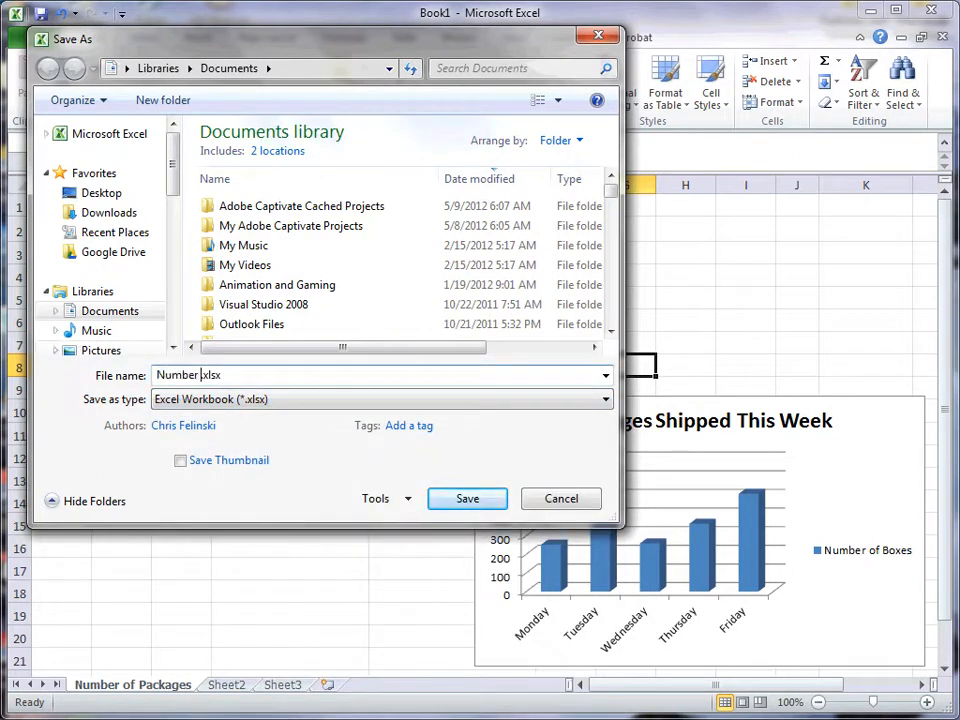
type("Packages")
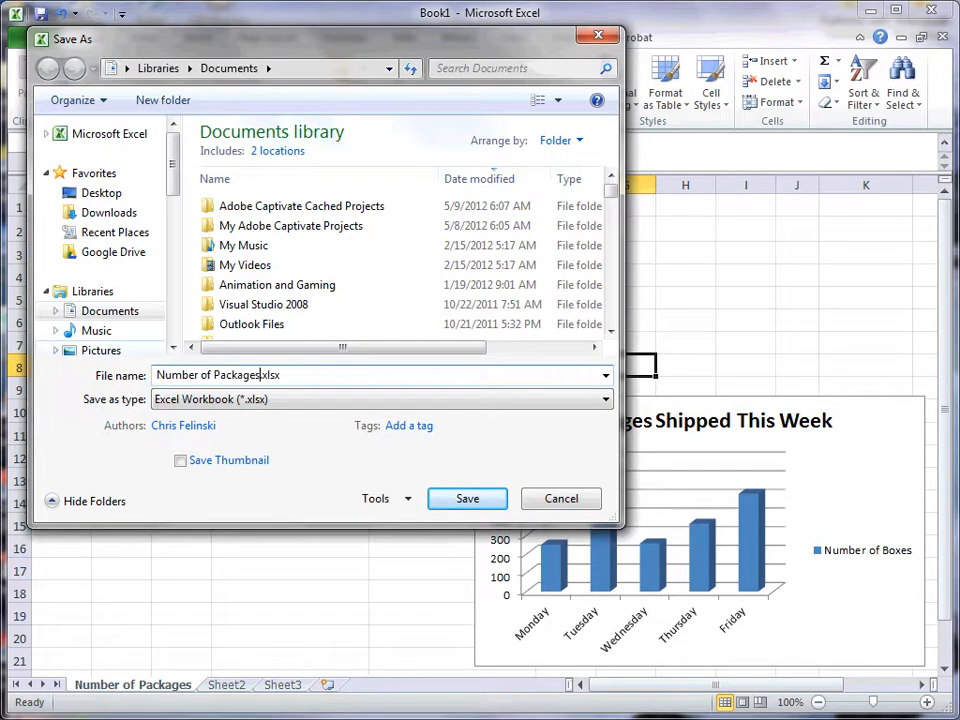